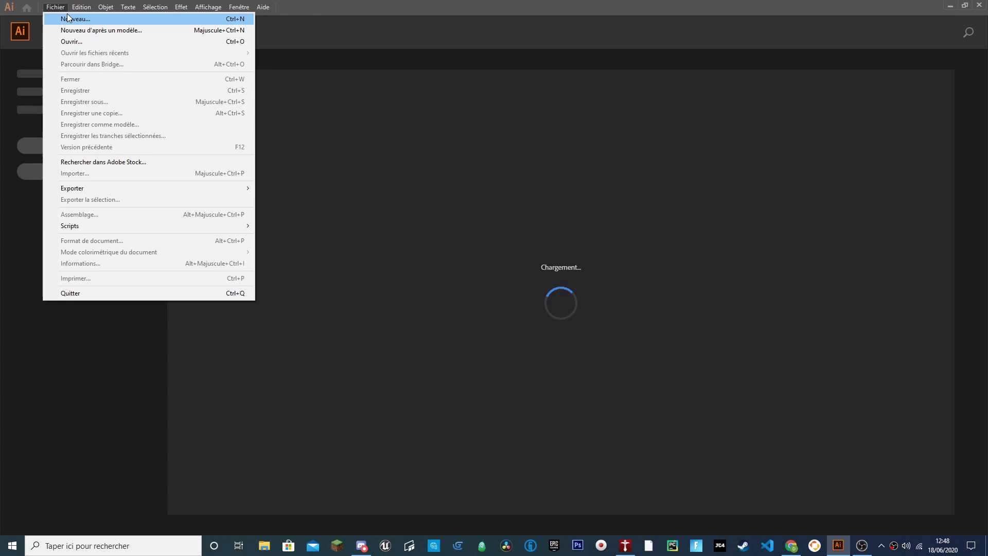
Start a new document from the Carte postale preset in the Illustration category and set its units to Pixels
left_click(69, 19)
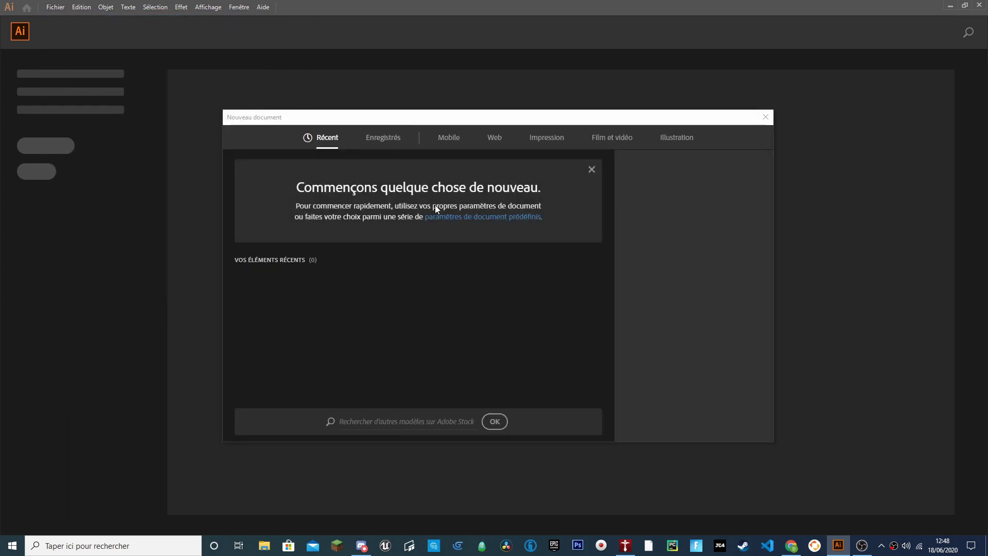
left_click(386, 140)
left_click(330, 138)
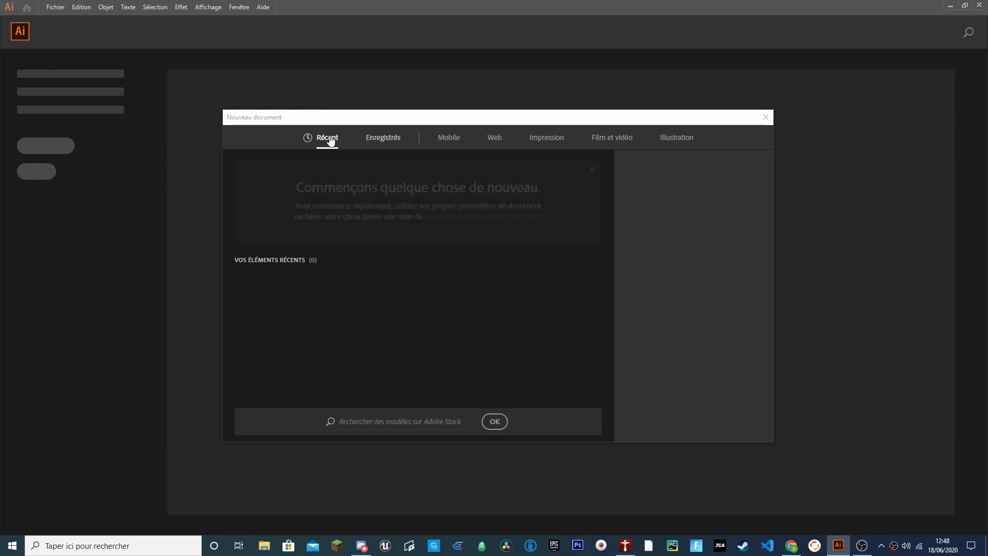
left_click(663, 140)
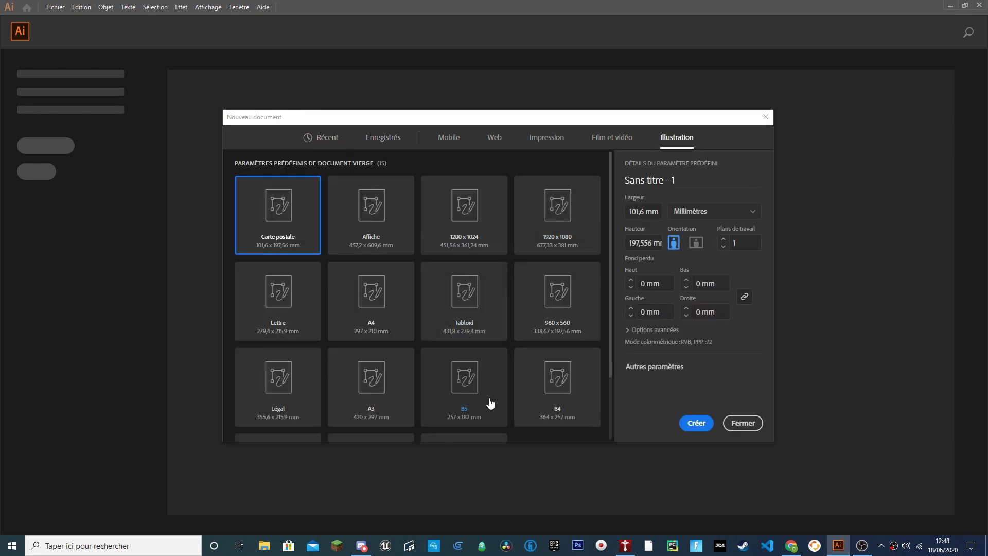
left_click(714, 211)
left_click(705, 372)
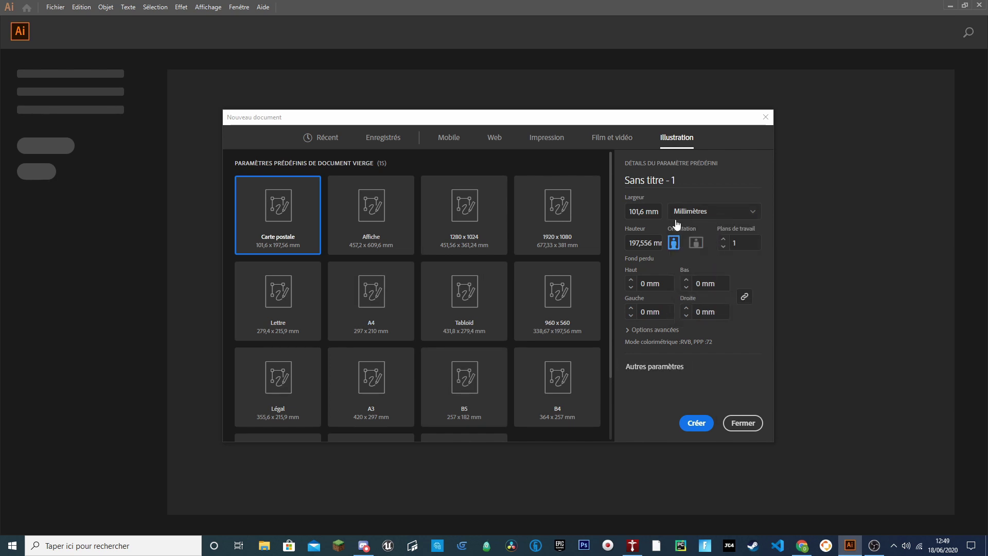
left_click(713, 211)
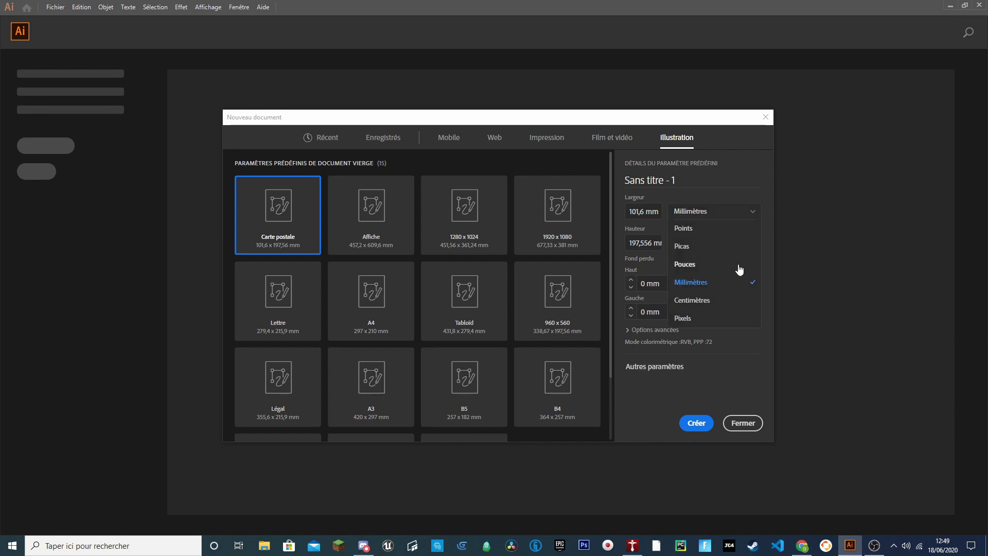
left_click(694, 323)
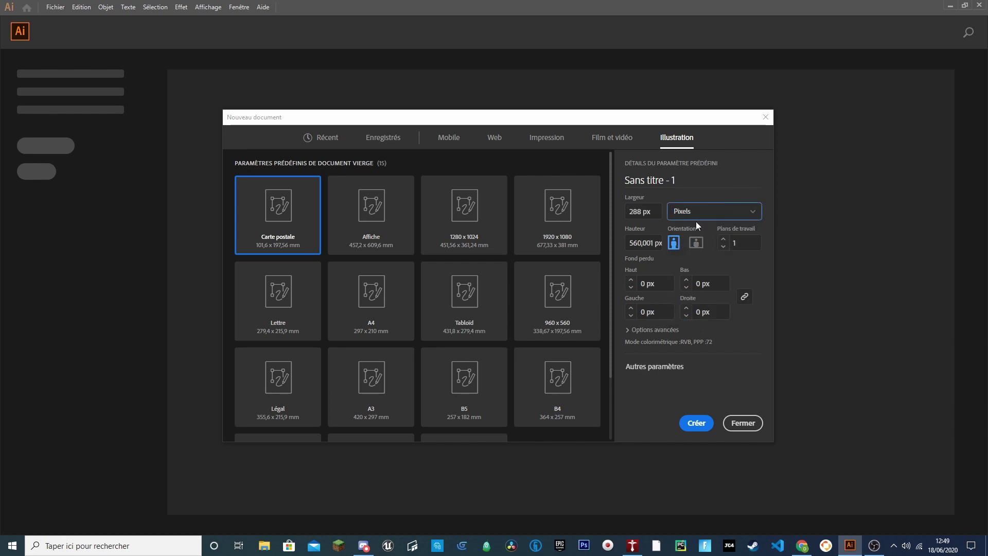
Set the new document's width to 1000 px and height to 800 px, and create it
left_click(643, 212)
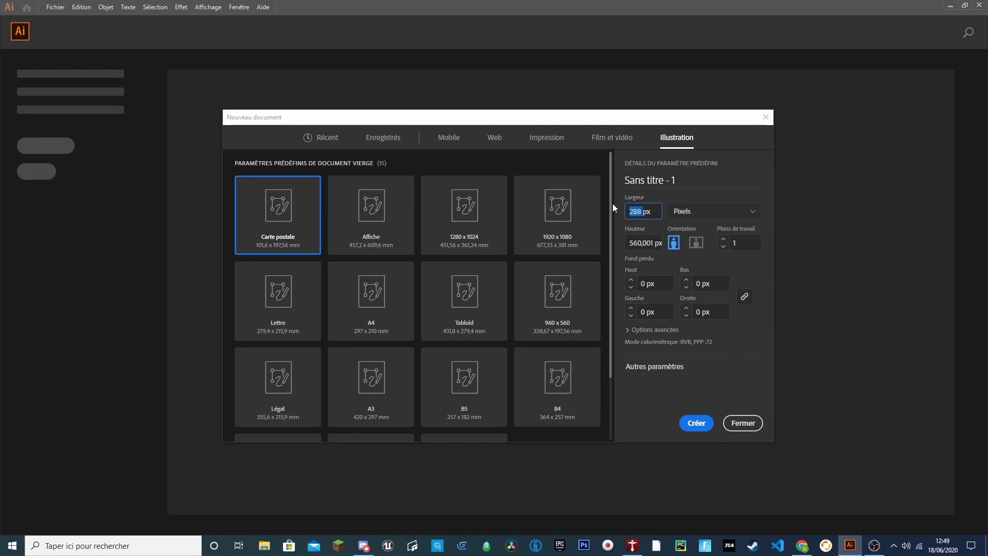
key("BackSpace")
type("1000")
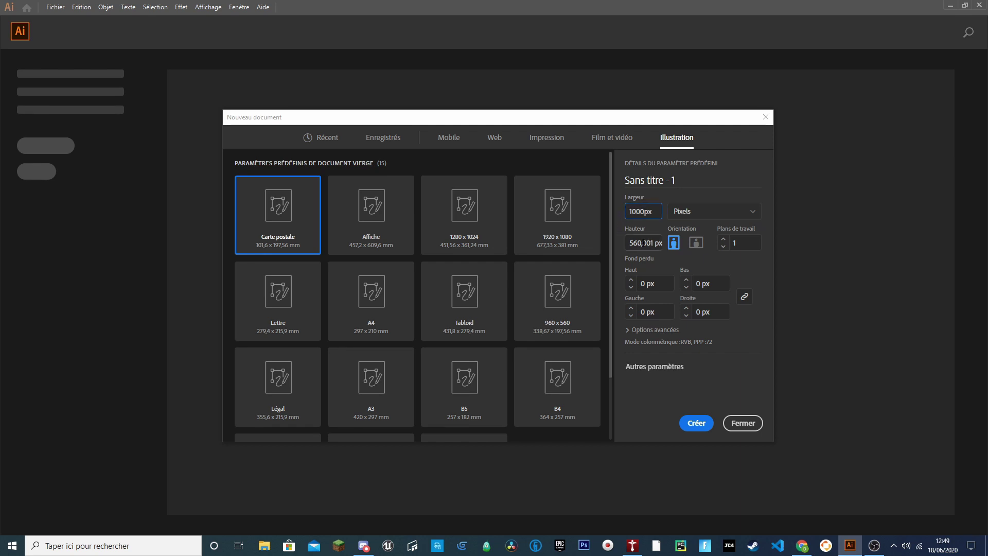
left_click_drag(643, 243, 625, 245)
type("800")
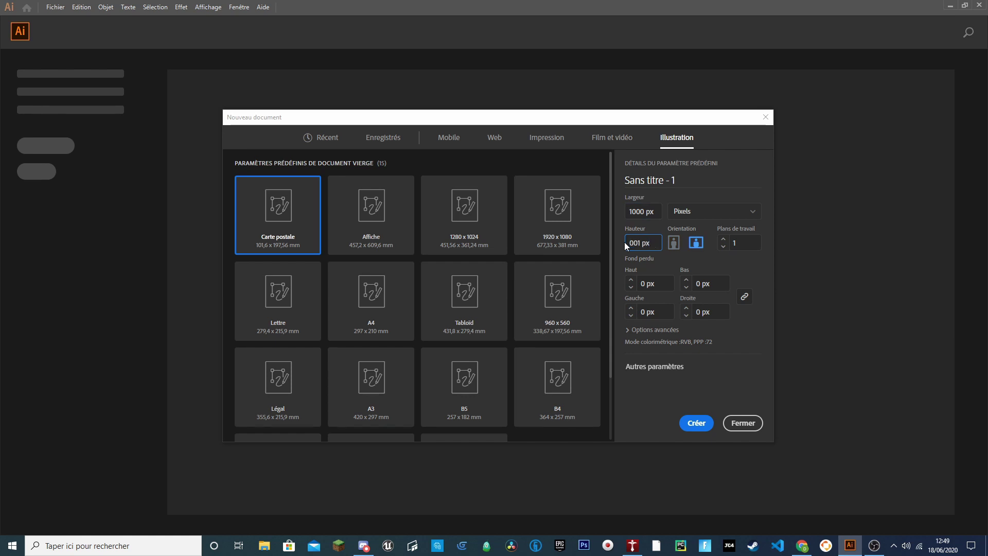
key("Return")
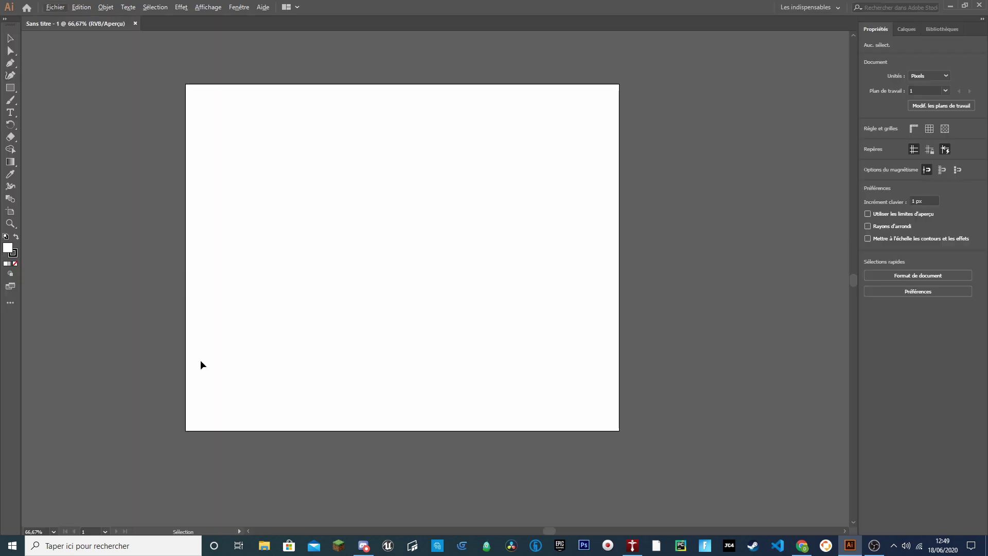
Switch to Chrome and open the channel dashboard in YouTube Studio
left_click(802, 546)
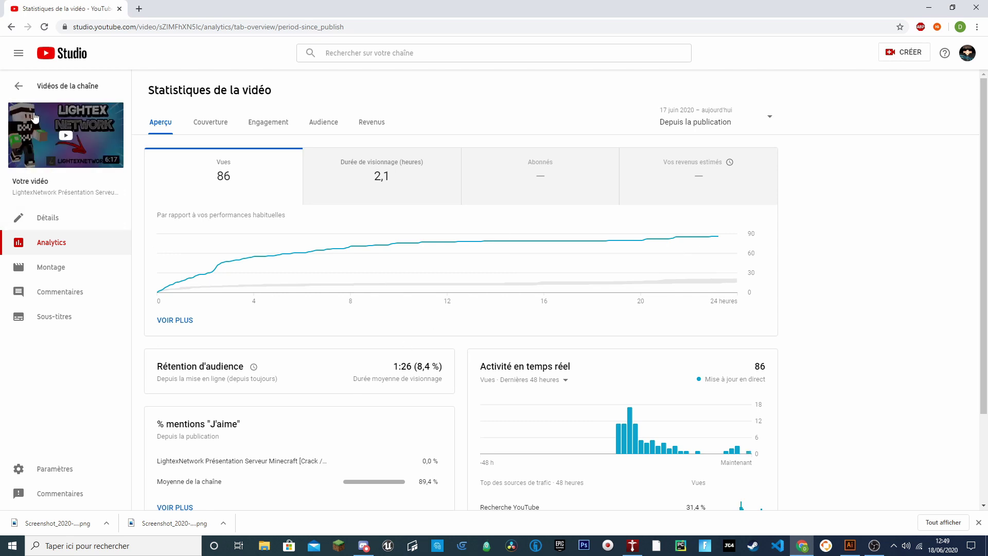
left_click(46, 87)
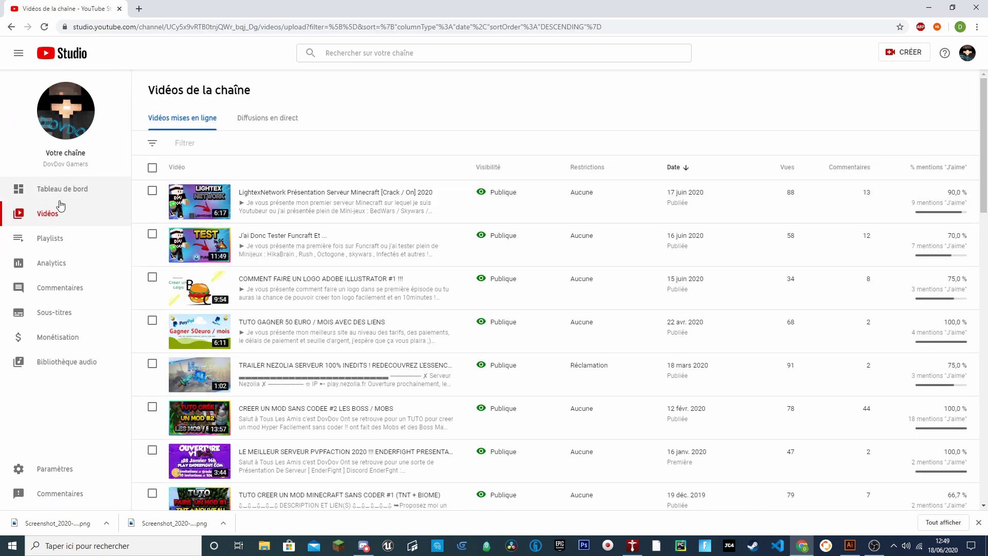
left_click(62, 197)
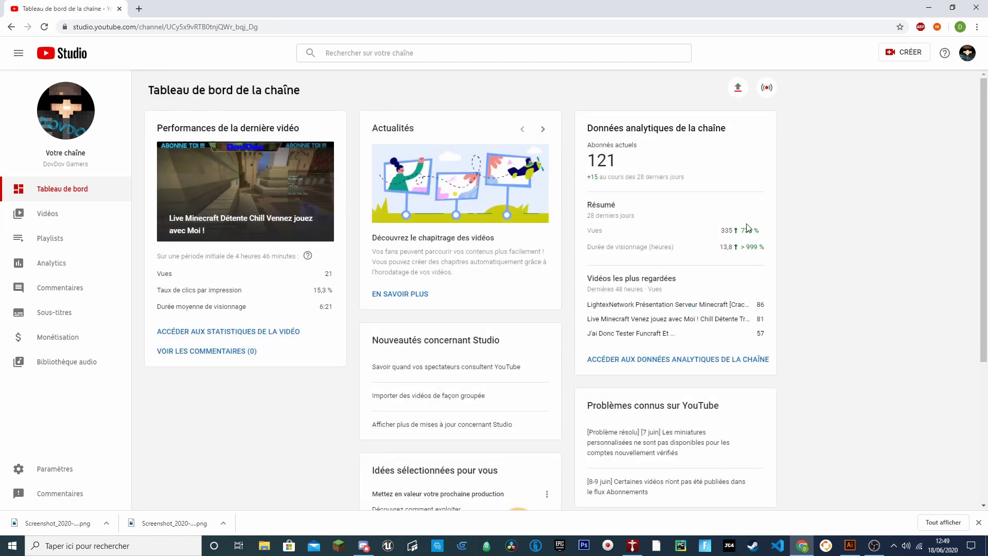
Examine the channel's analytics summary, in particular the 28-day view growth and the change in subscribers
left_click_drag(736, 233, 764, 236)
left_click(758, 232)
double_click(748, 233)
double_click(747, 233)
left_click(769, 241)
left_click_drag(762, 232, 730, 231)
double_click(750, 231)
left_click(749, 231)
left_click_drag(590, 178, 683, 178)
left_click(707, 184)
Search Google Images for "glace" in a new browser tab
left_click(144, 12)
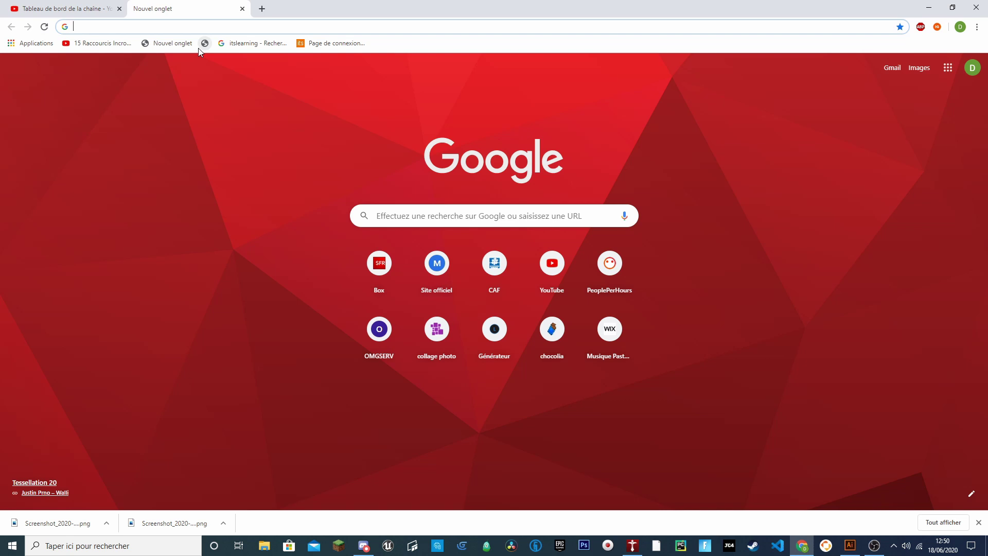
type("glace")
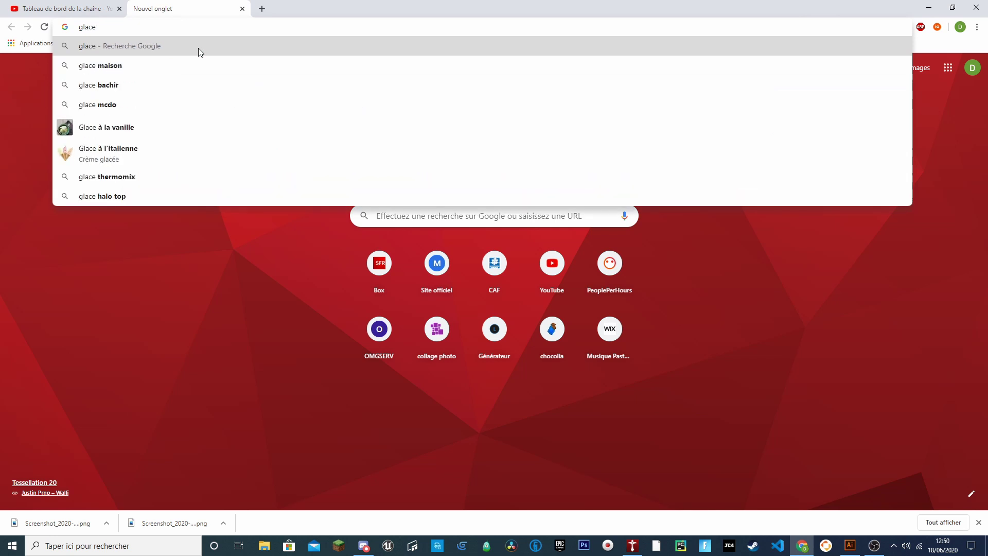
key("Return")
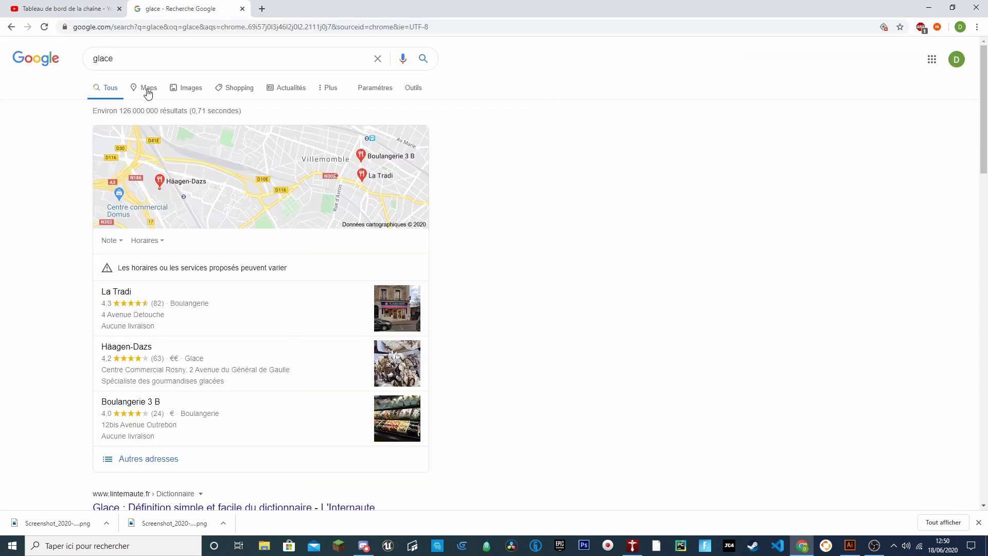
left_click(185, 89)
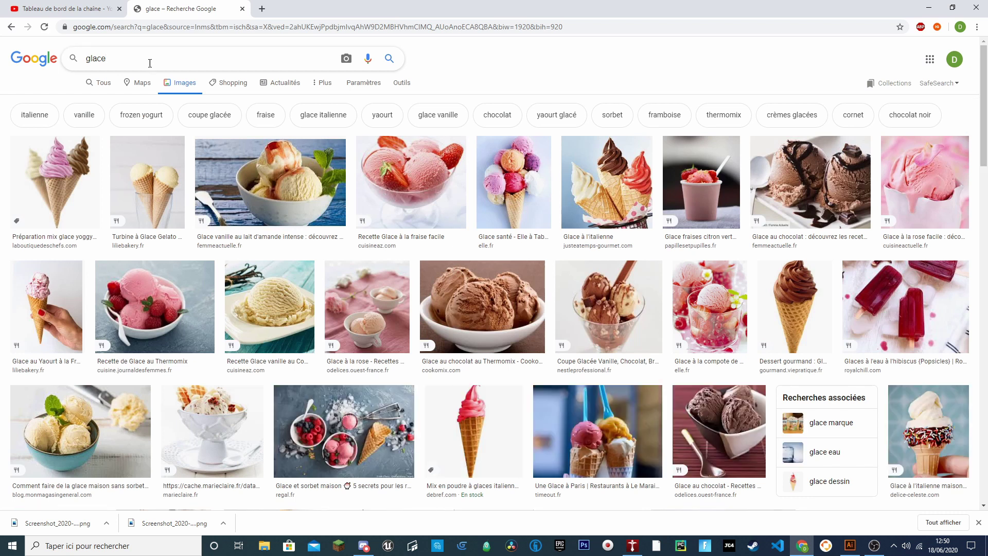
Refine the image search to "glace dessin"
type("dessins")
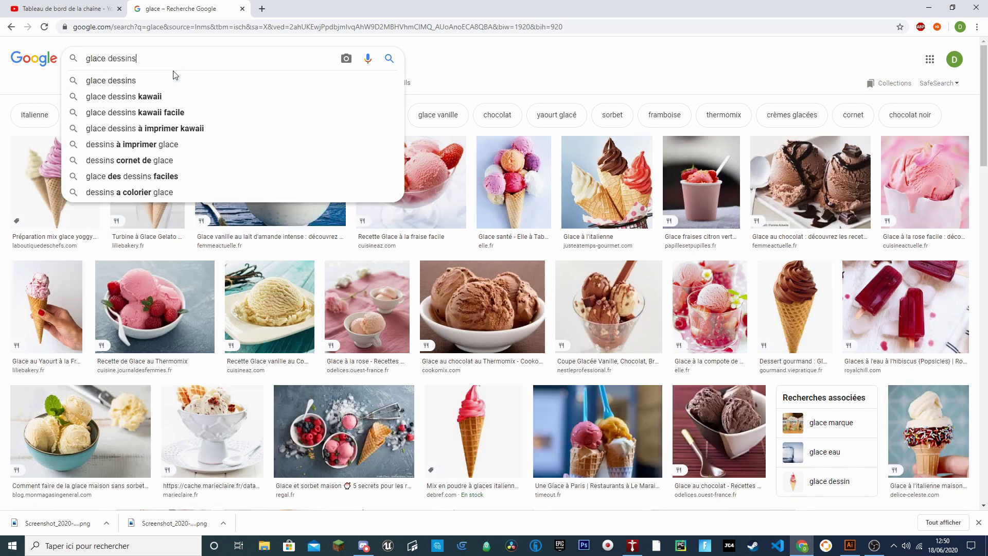
key("Return")
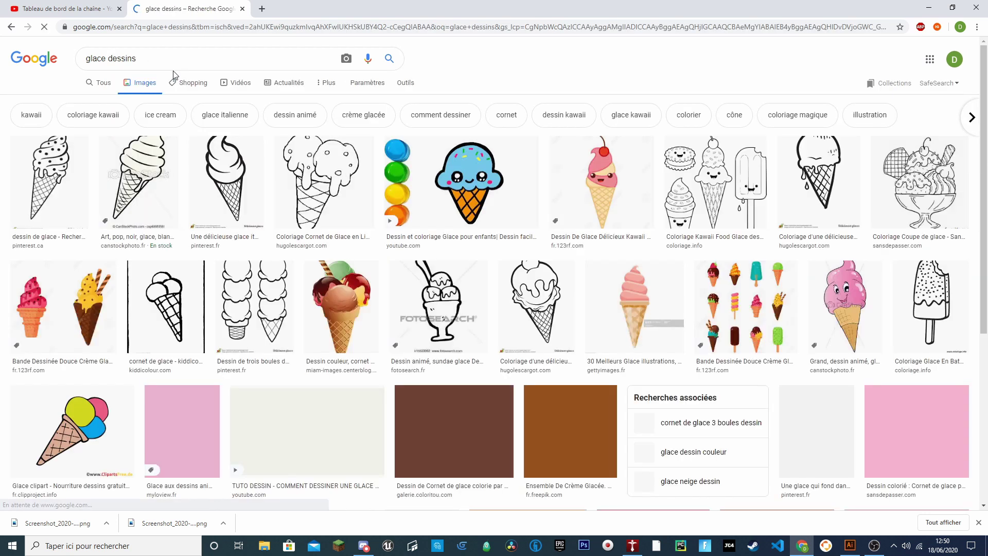
left_click(177, 56)
key("BackSpace")
key("Return")
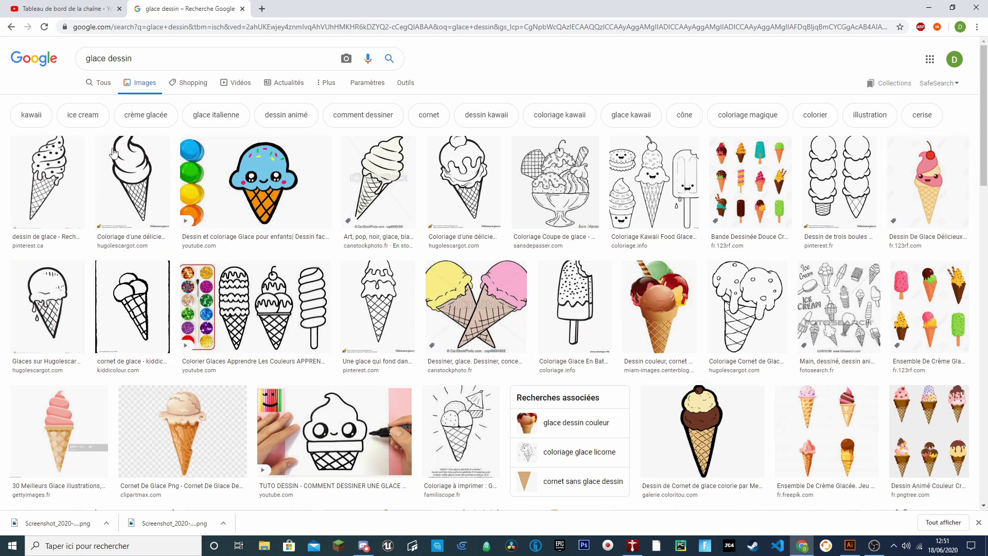
Find the iStock drawing of a chocolate ice cream cone among the image results and open its preview
scroll(561, 221, "down", 6)
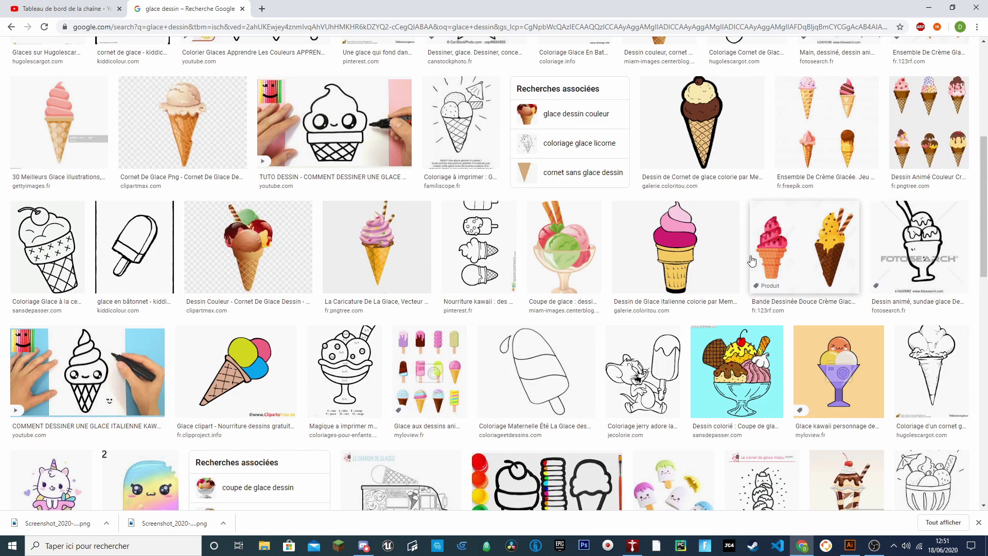
scroll(315, 278, "down", 7)
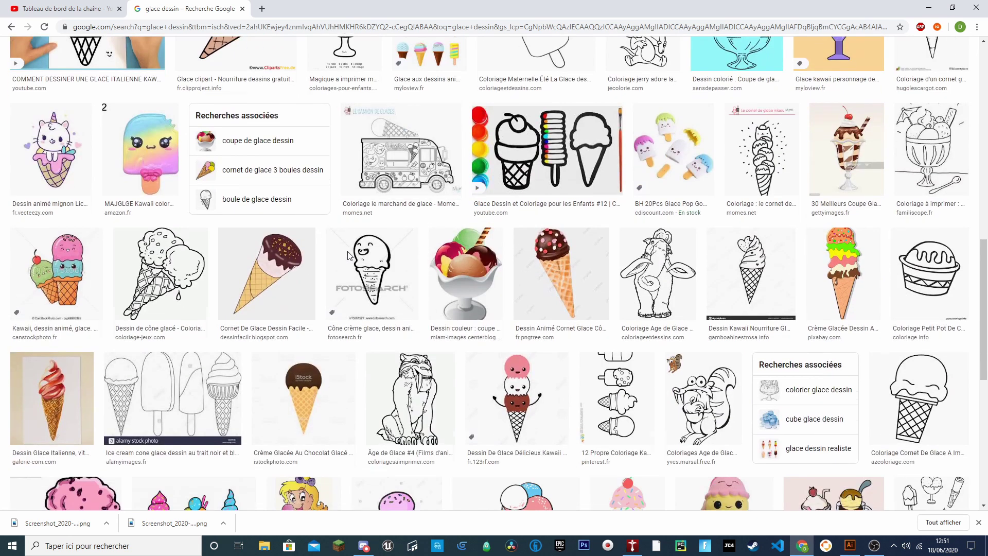
scroll(253, 282, "up", 1)
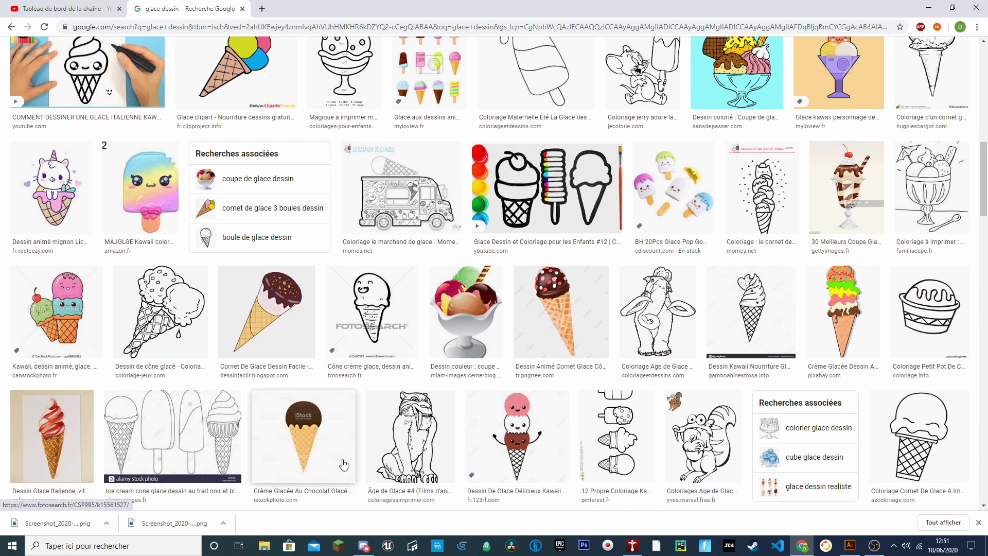
left_click(303, 438)
right_click(739, 243)
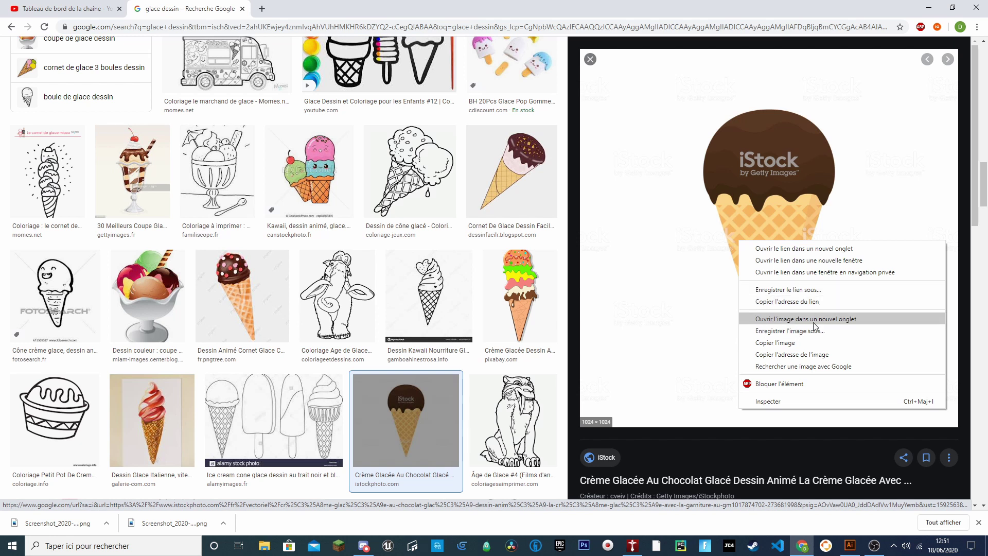
left_click(799, 331)
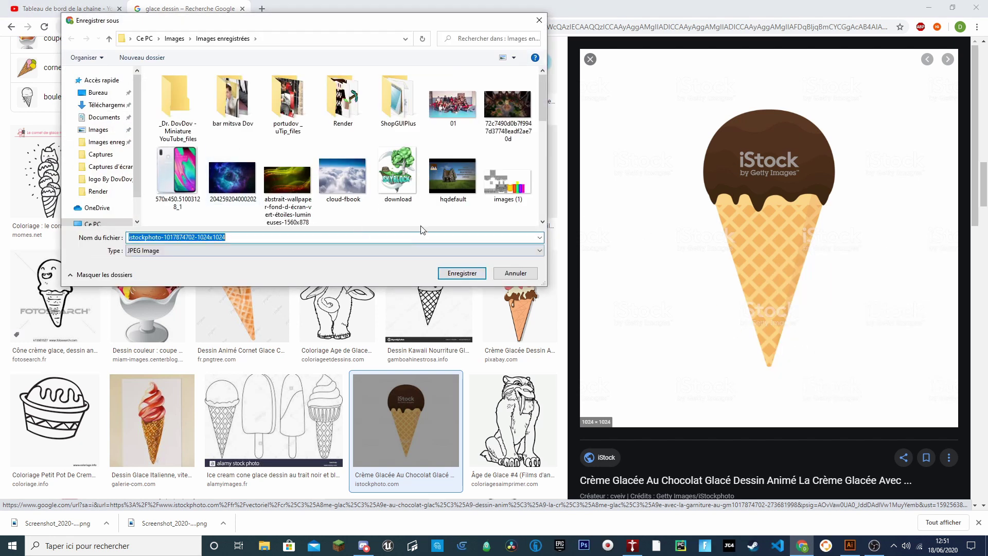
left_click(444, 252)
left_click(196, 265)
left_click(254, 238)
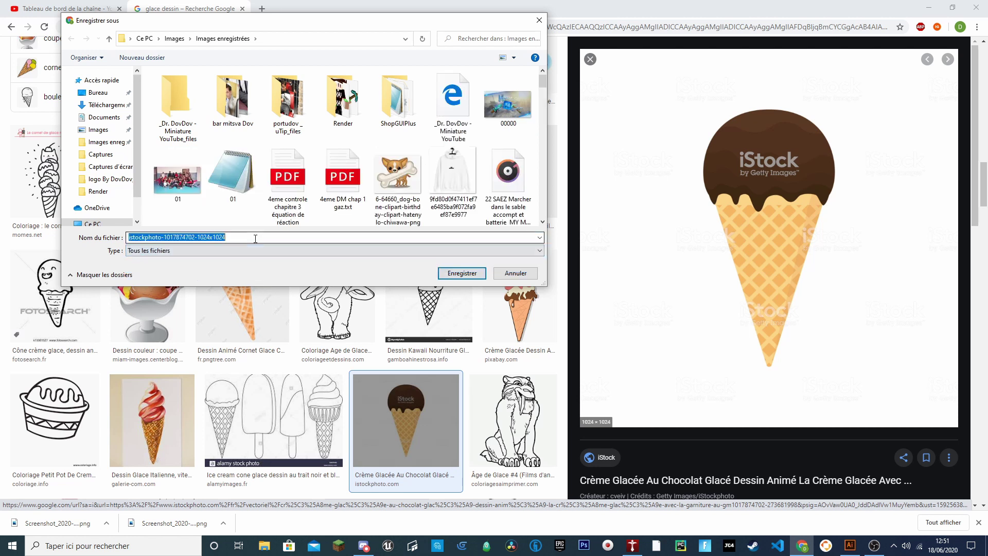
double_click(255, 238)
left_click(256, 239)
type("p")
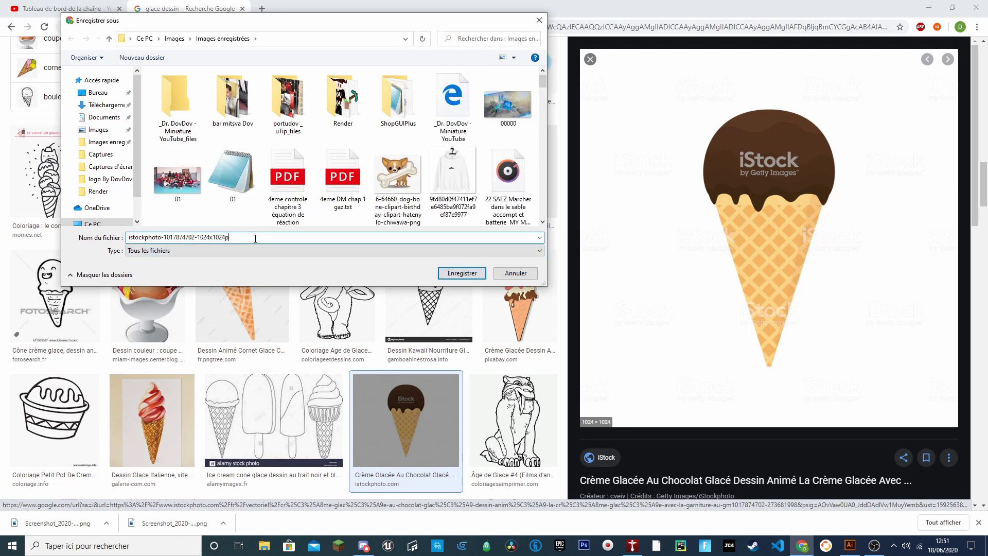
type("ng")
left_click(461, 274)
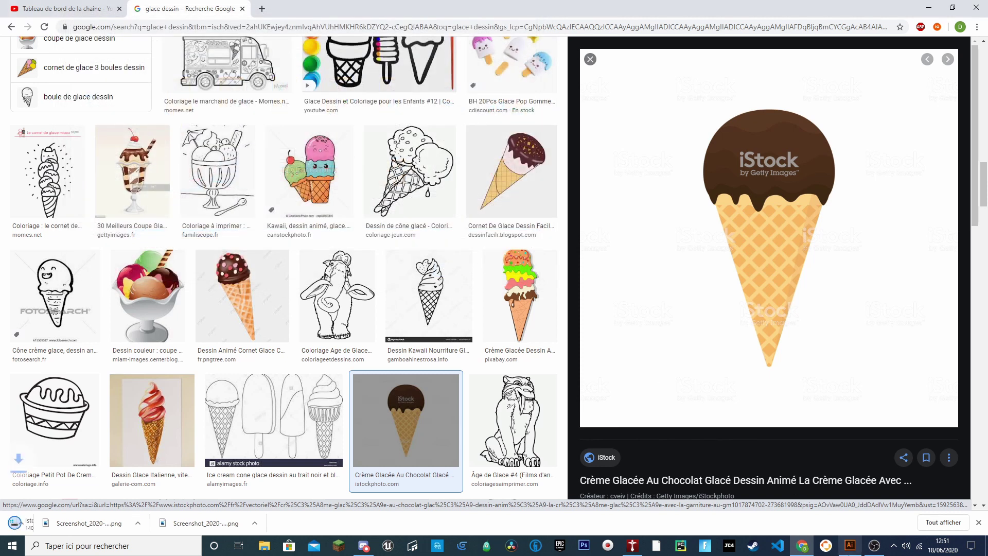
Switch to Illustrator and import the saved ice cream cone image onto the artboard
left_click(852, 550)
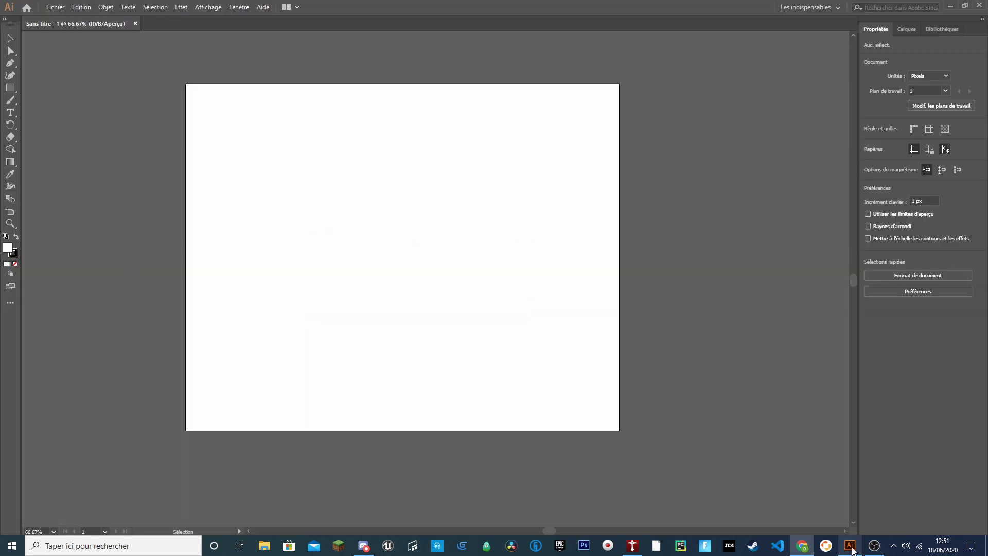
left_click(53, 9)
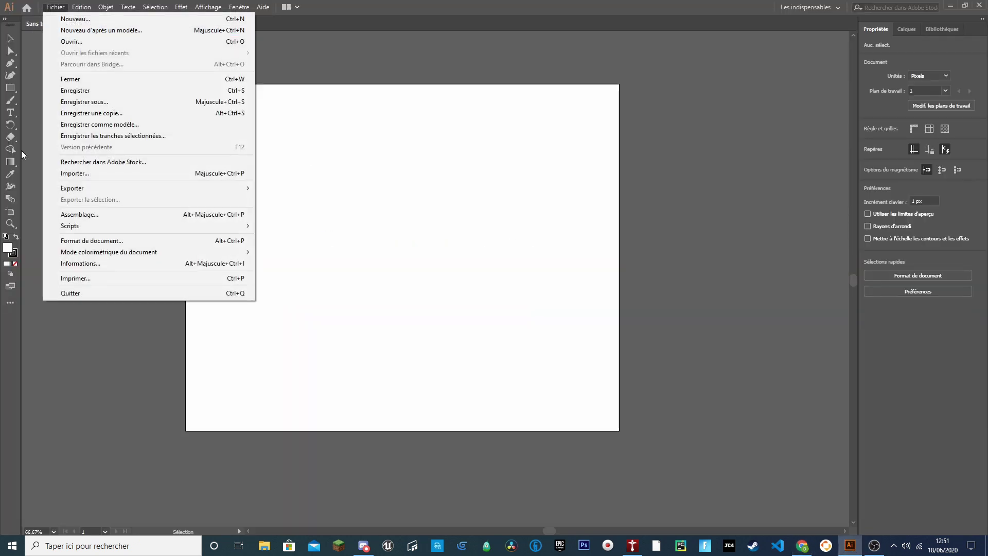
left_click(82, 175)
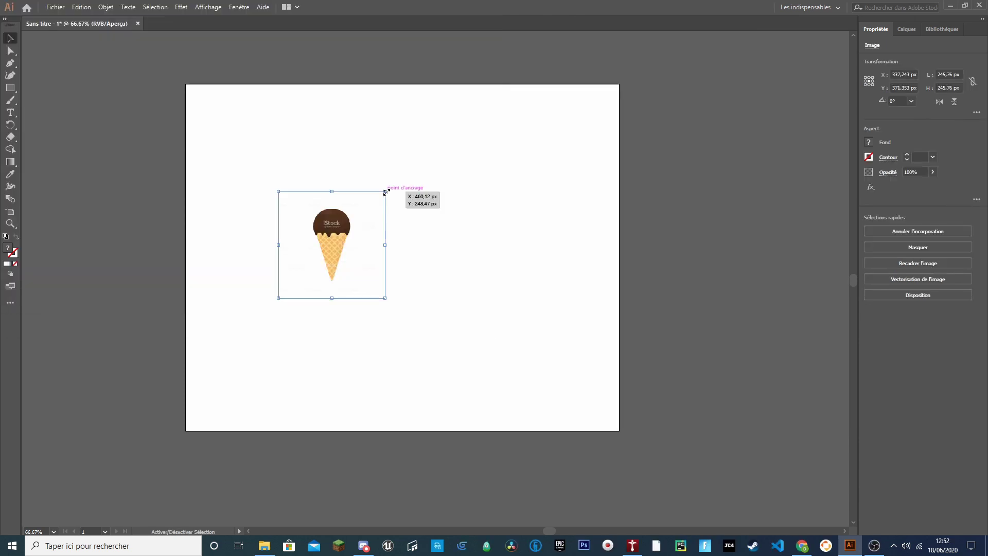
Move the cone image toward the artboard's centre and enlarge it proportionally to about 70% of the artboard's height
left_click_drag(387, 190, 487, 143)
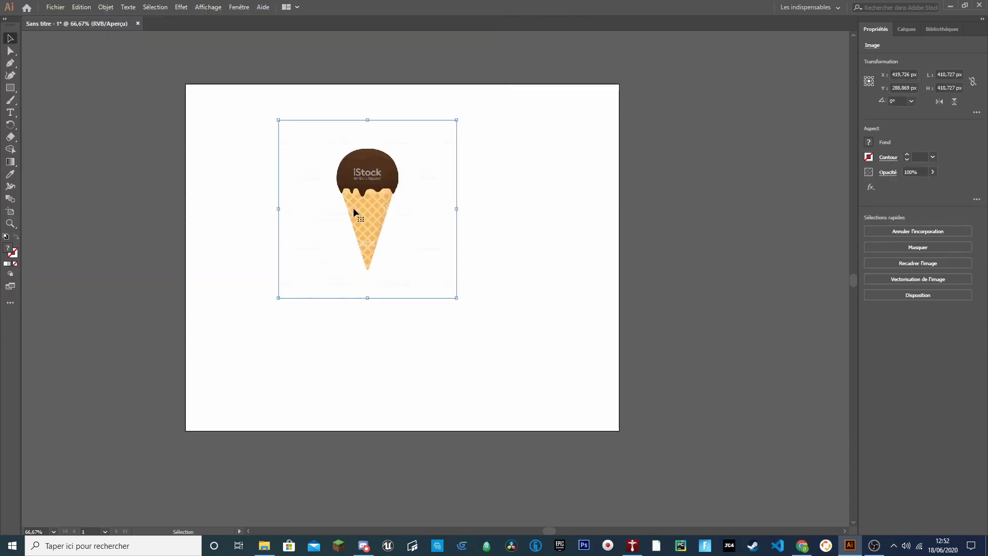
left_click_drag(354, 207, 387, 252)
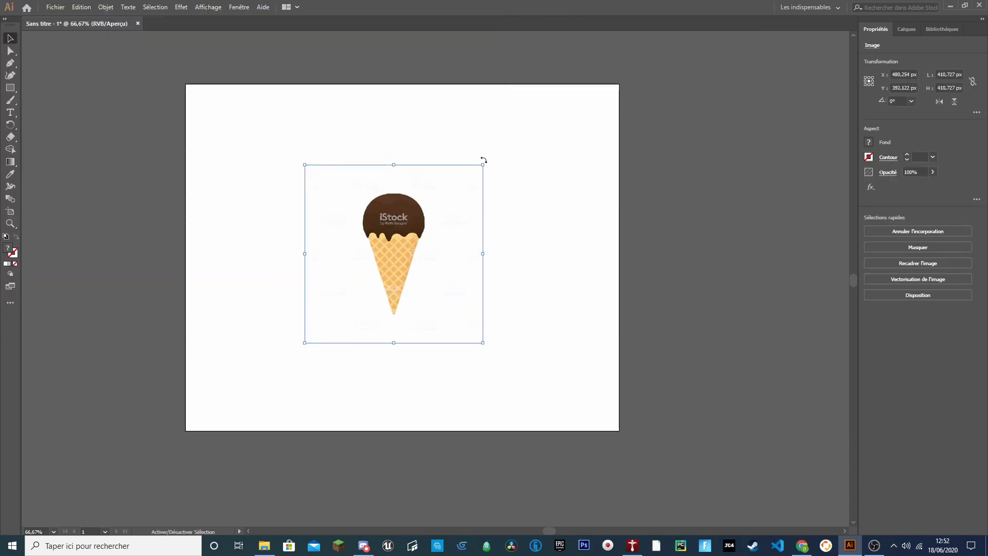
left_click(908, 29)
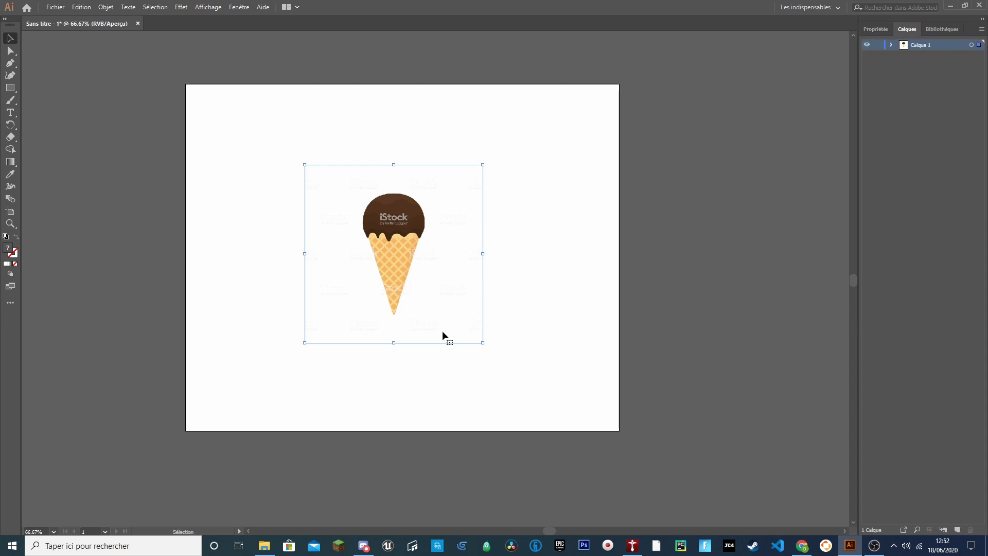
left_click_drag(483, 165, 550, 98)
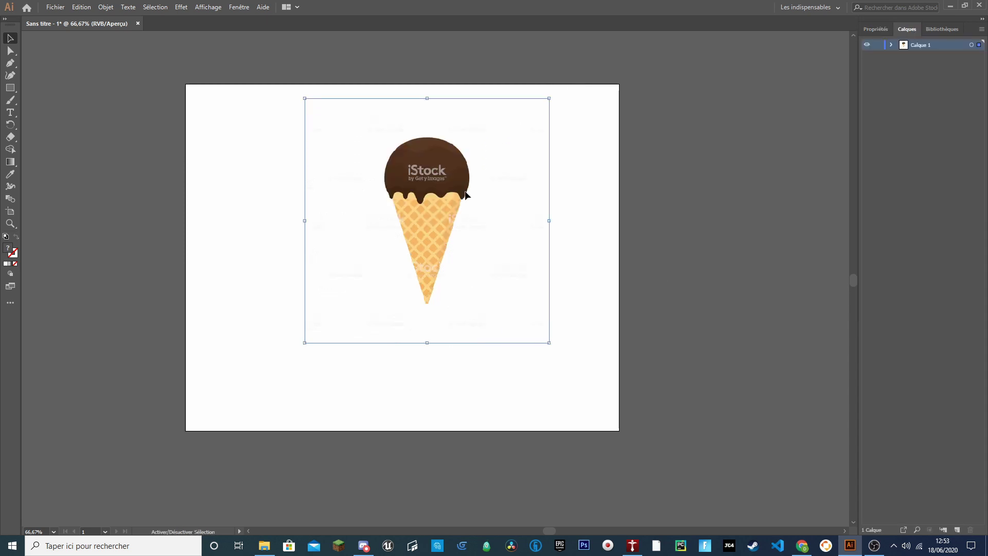
Move the cone image left and down, rotate it about 14° clockwise, and re-centre it on the artboard
left_click_drag(427, 238, 389, 258)
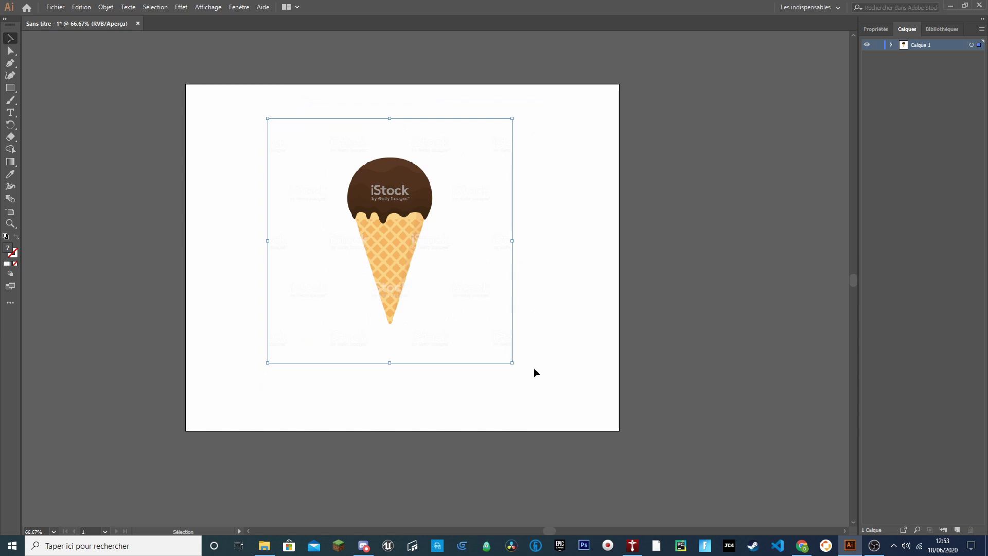
left_click_drag(518, 365, 481, 386)
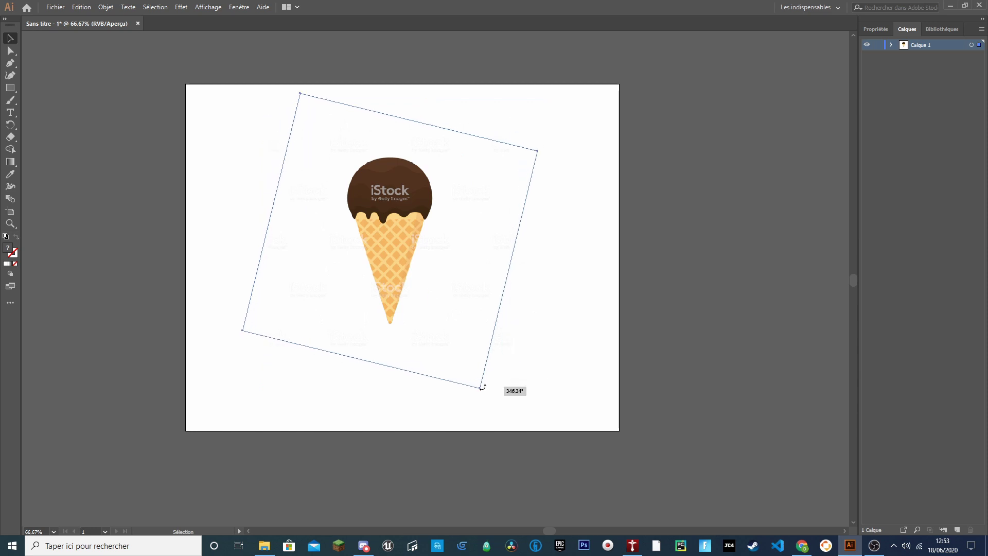
left_click_drag(393, 268, 396, 247)
left_click(601, 236)
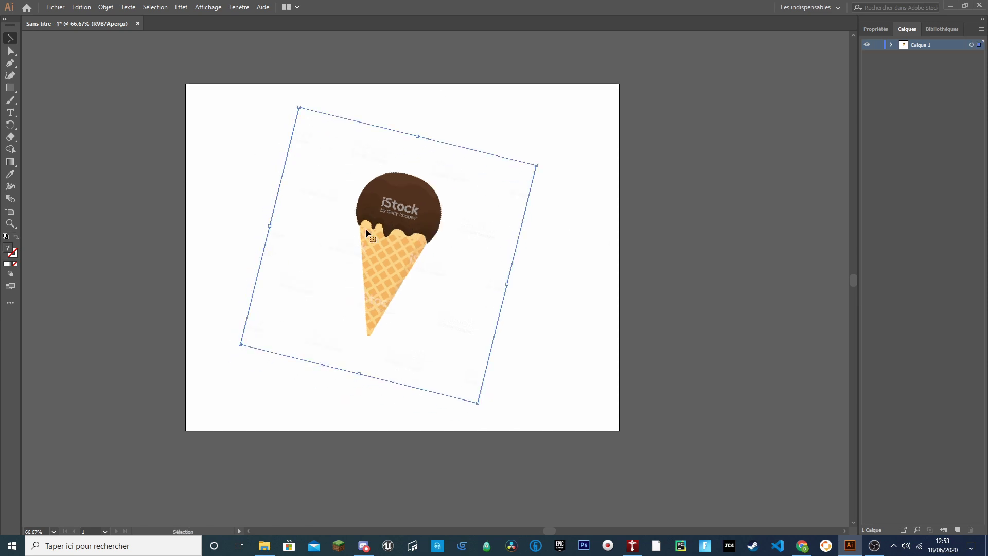
Deselect the image, lock its layer Calque 1, and create a new layer named Calque 2 with the default options
left_click(13, 51)
left_click(105, 206)
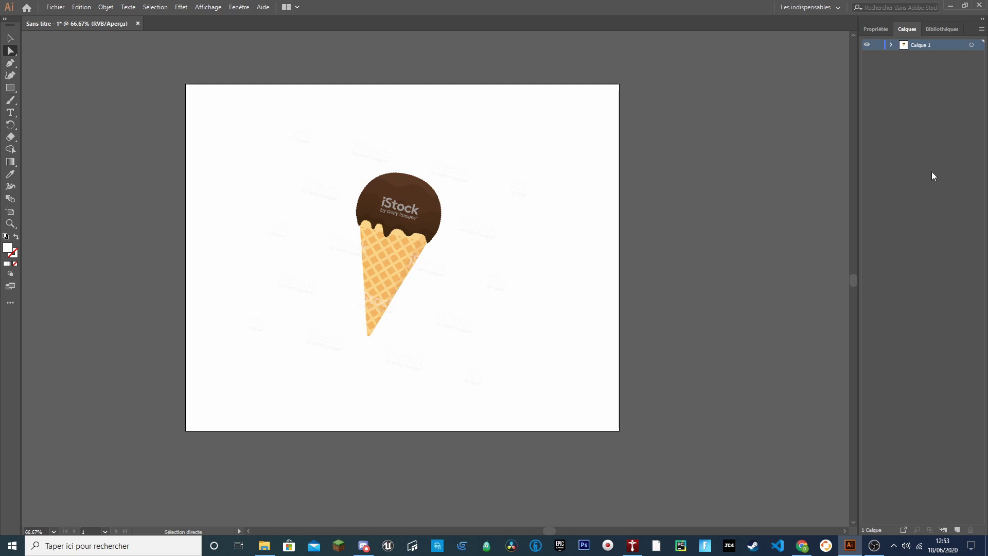
left_click(878, 45)
left_click(982, 28)
left_click(891, 33)
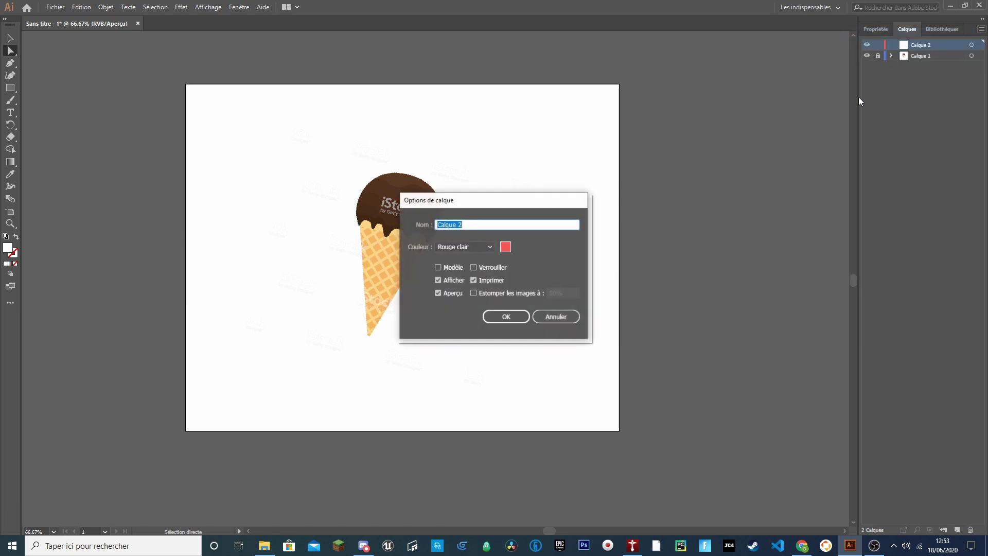
left_click(499, 319)
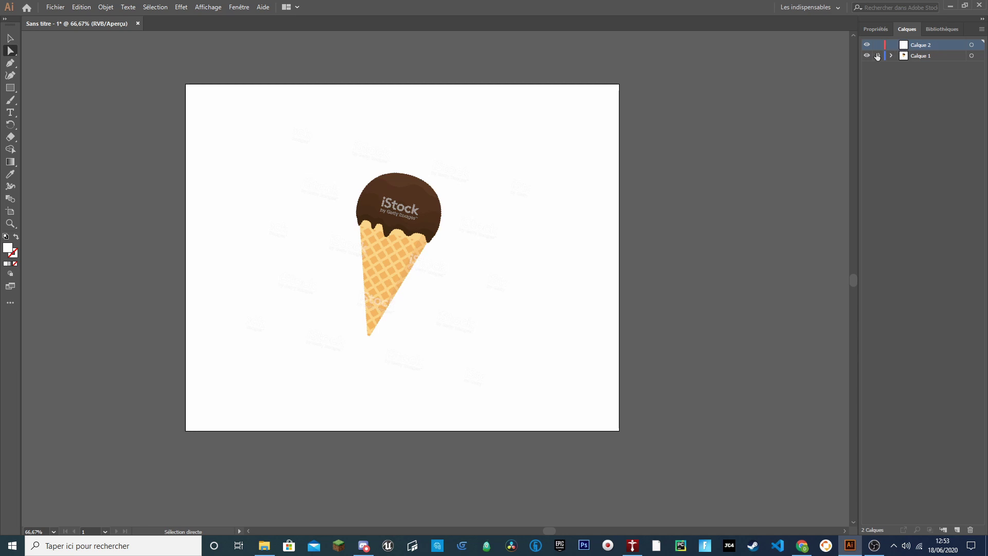
left_click(971, 48)
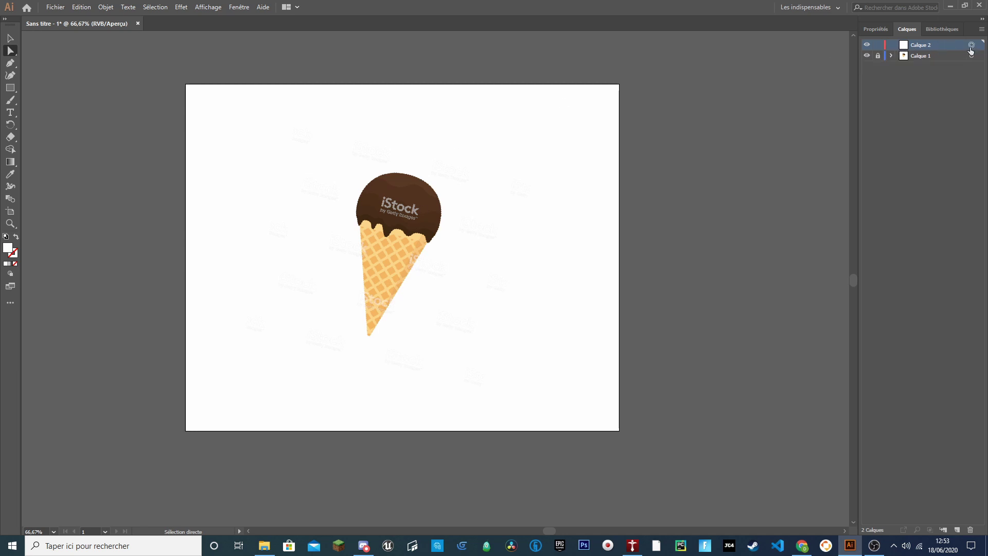
left_click(867, 56)
Trace the scoop's round outer edge on Calque 2 with the Curvature tool, over the top to its lower right tip
left_click(15, 75)
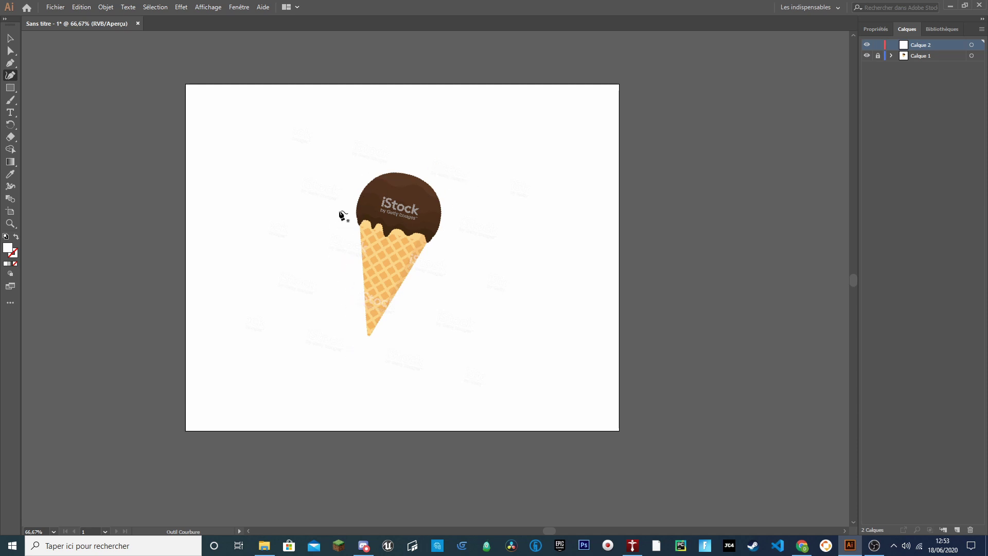
scroll(341, 220, "up", 2)
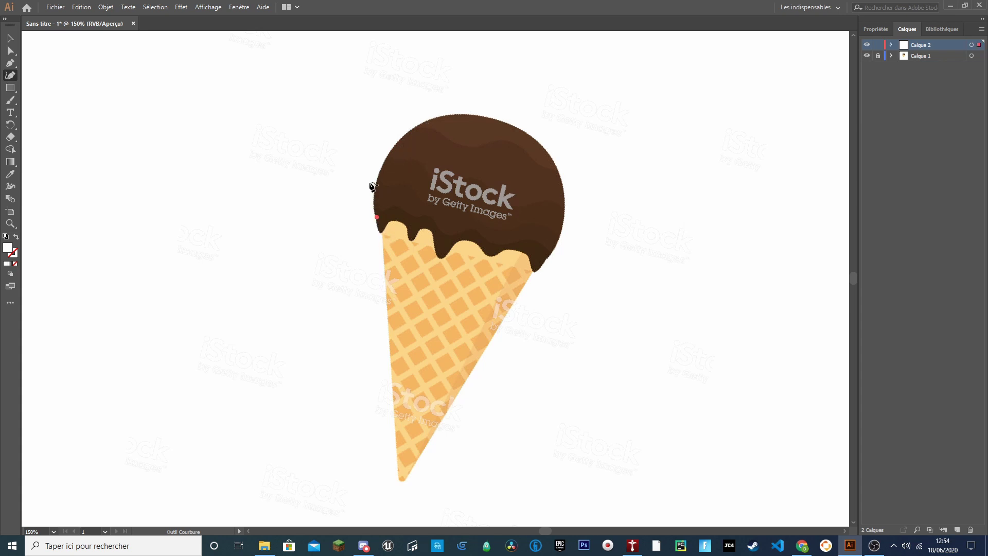
left_click(430, 119)
left_click_drag(407, 175, 383, 166)
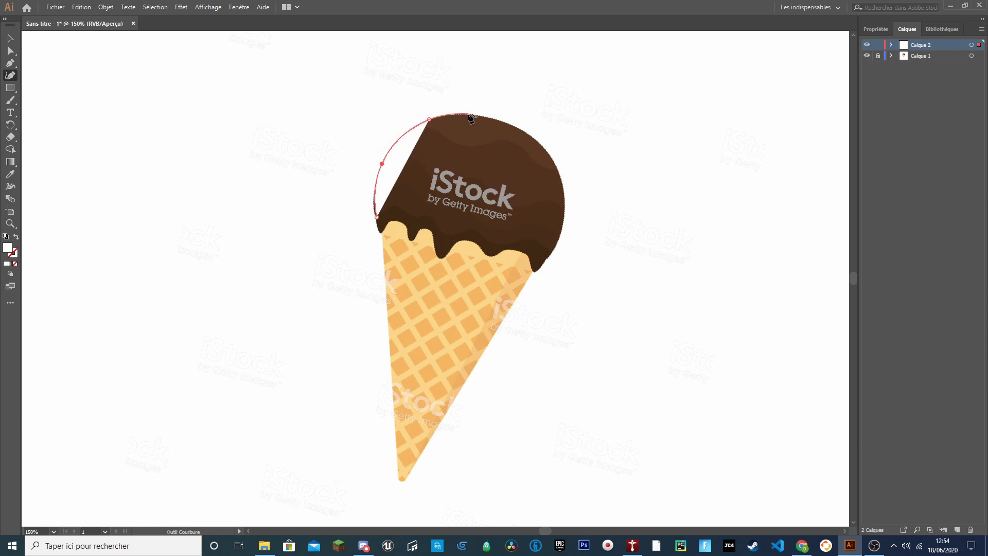
left_click(544, 147)
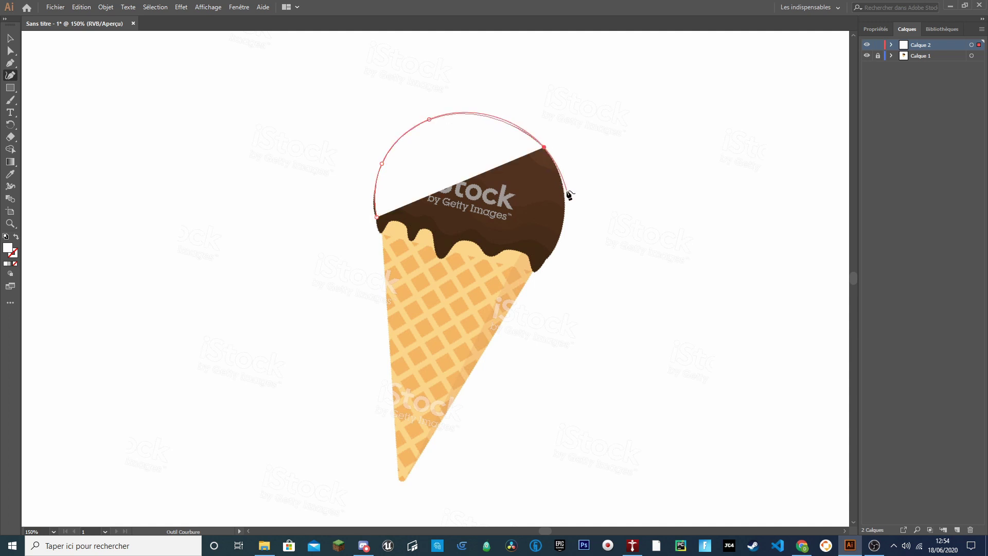
left_click(564, 222)
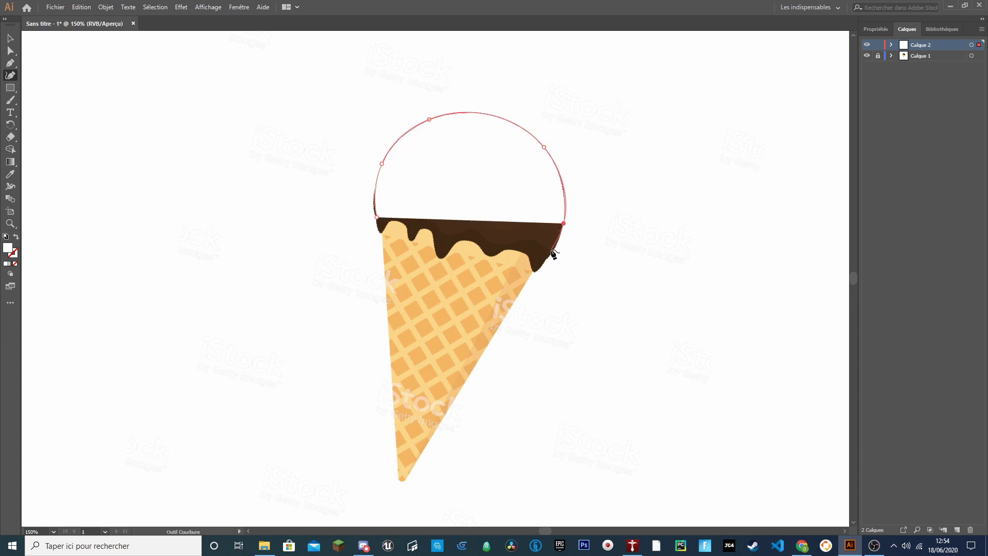
left_click(534, 273)
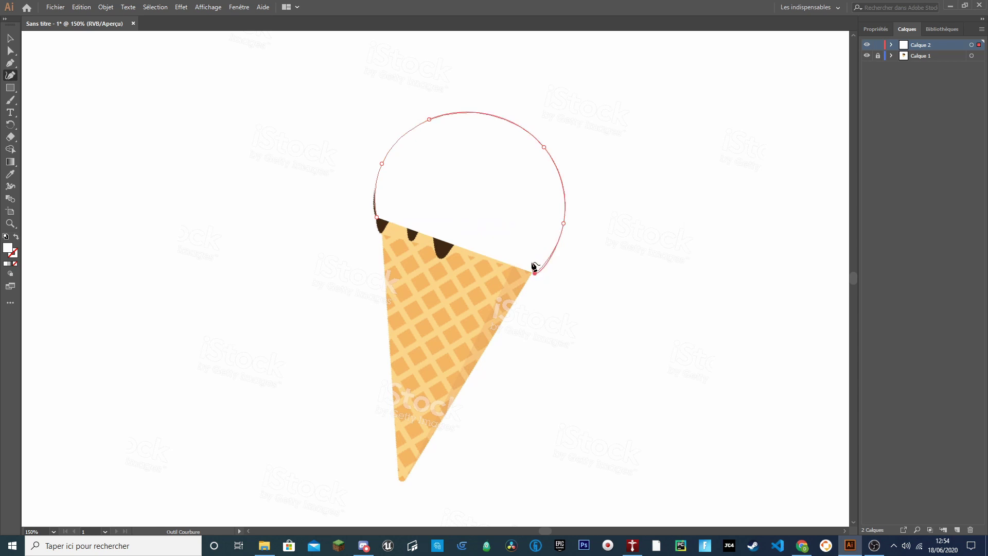
Continue the Curvature path along the wavy lower edge of the chocolate, from the right tip around the large middle drip
left_click(527, 248)
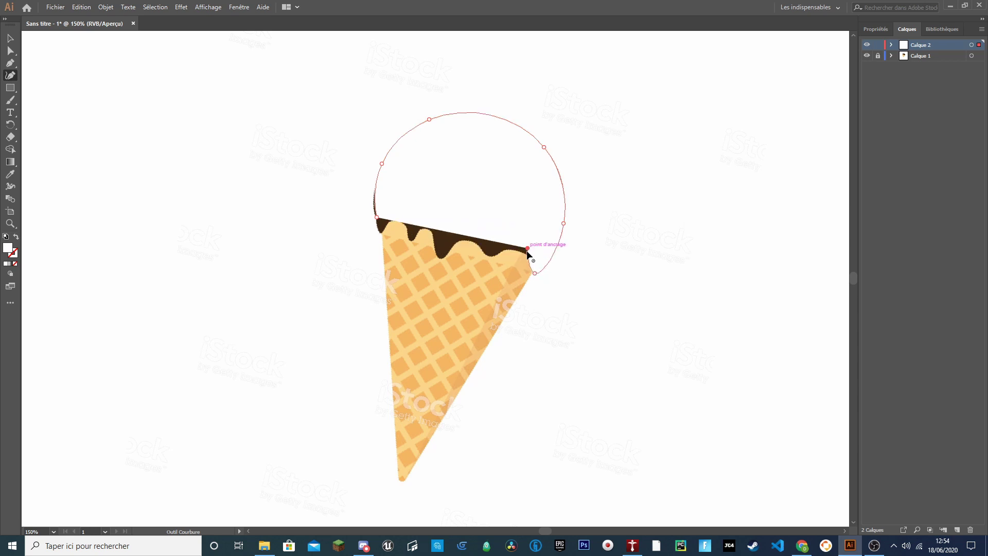
left_click(494, 256)
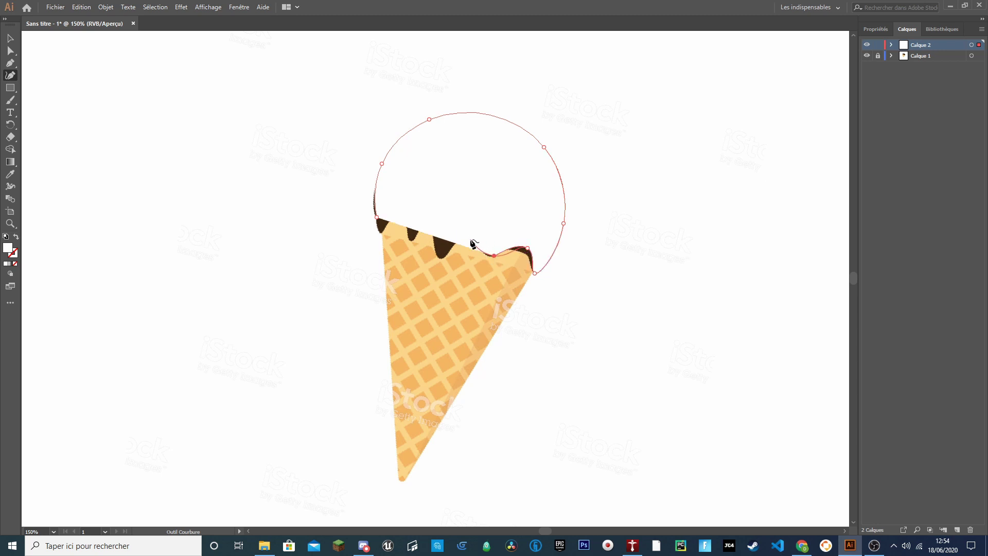
left_click(471, 240)
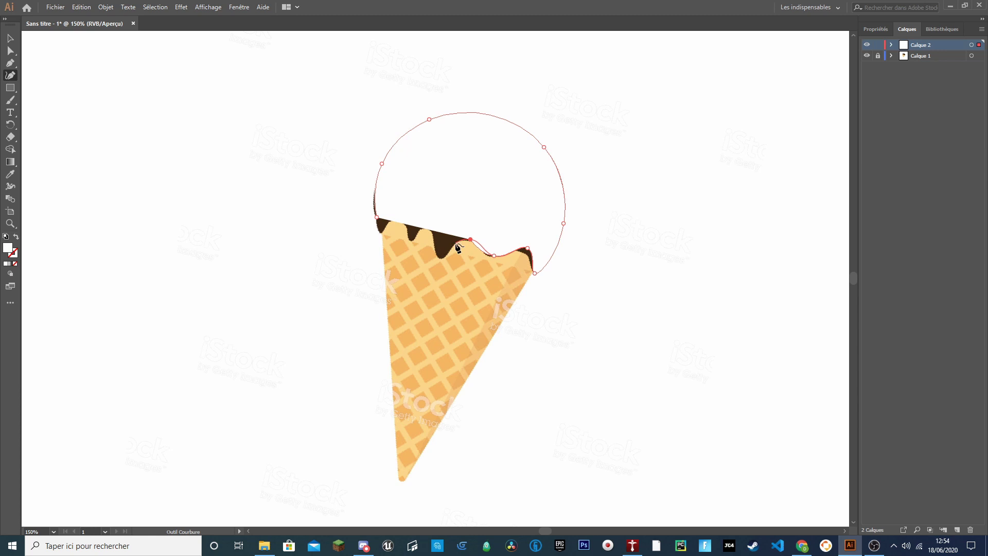
left_click(453, 246)
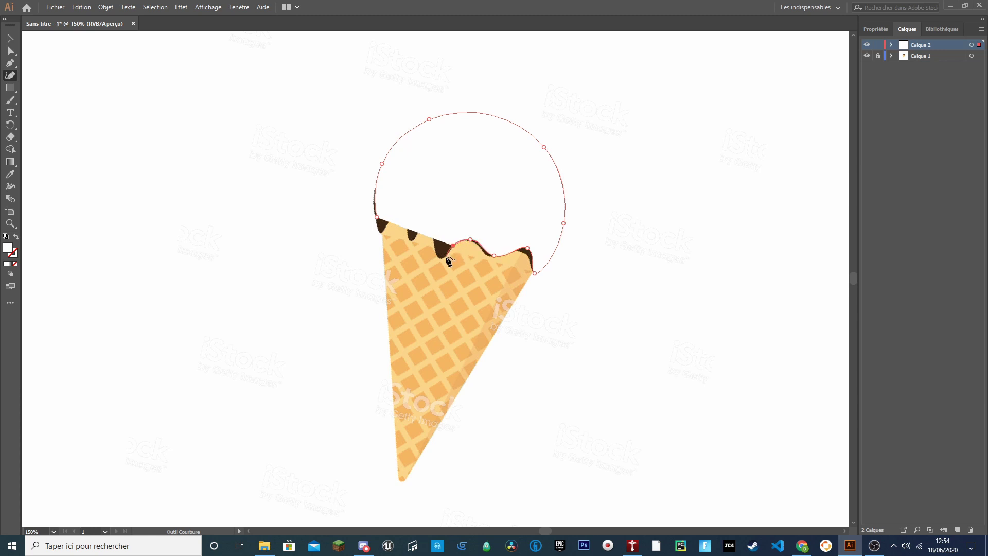
left_click(441, 257)
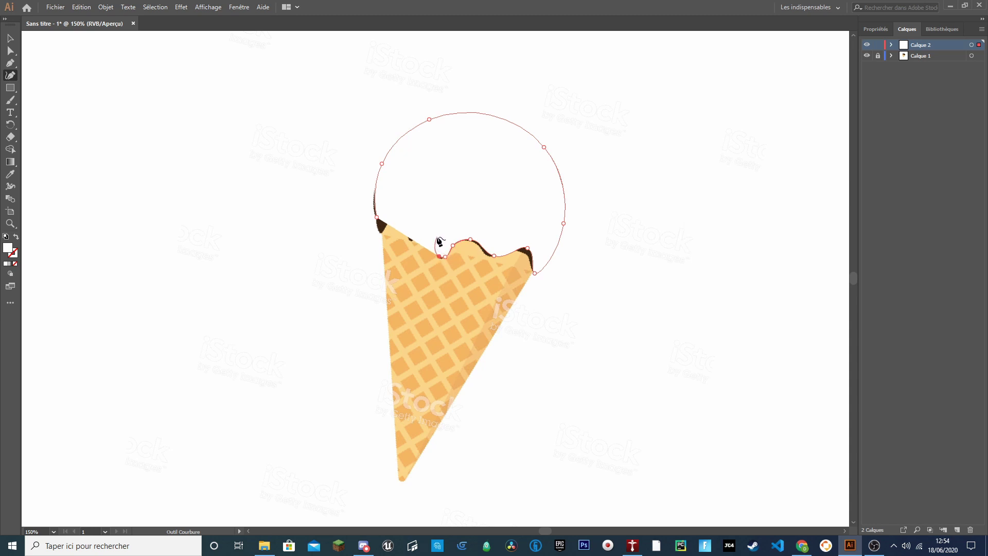
left_click(433, 240)
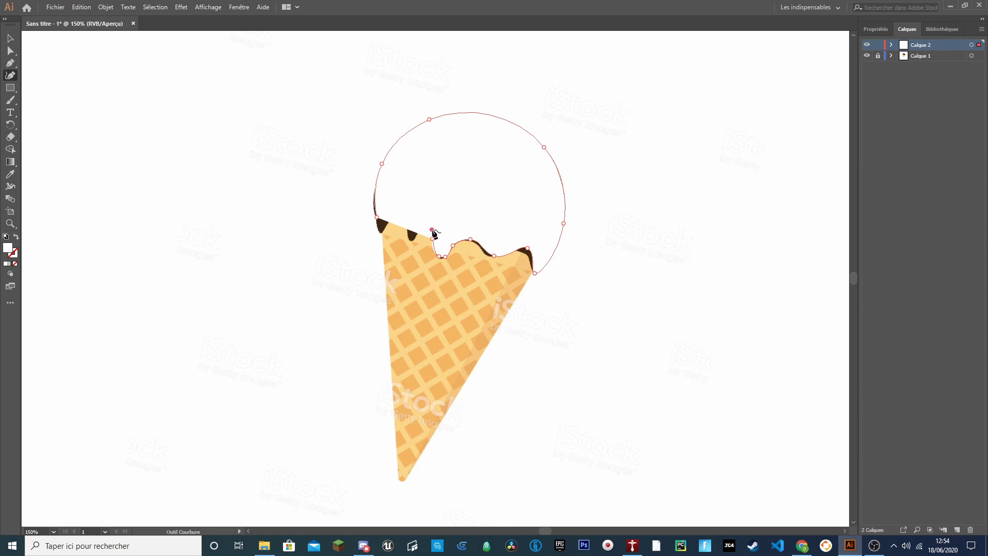
Trace the small left drips and close the path at the scoop's left edge, following the reference outline
double_click(432, 230)
left_click_drag(417, 243, 410, 236)
left_click(406, 223)
left_click(387, 221)
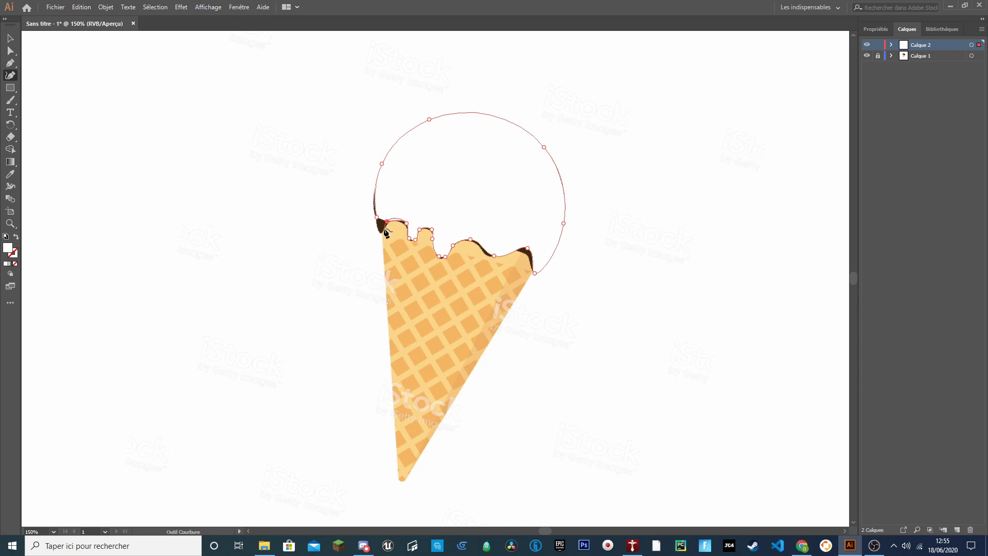
left_click(383, 231)
left_click(377, 219)
left_click(374, 207)
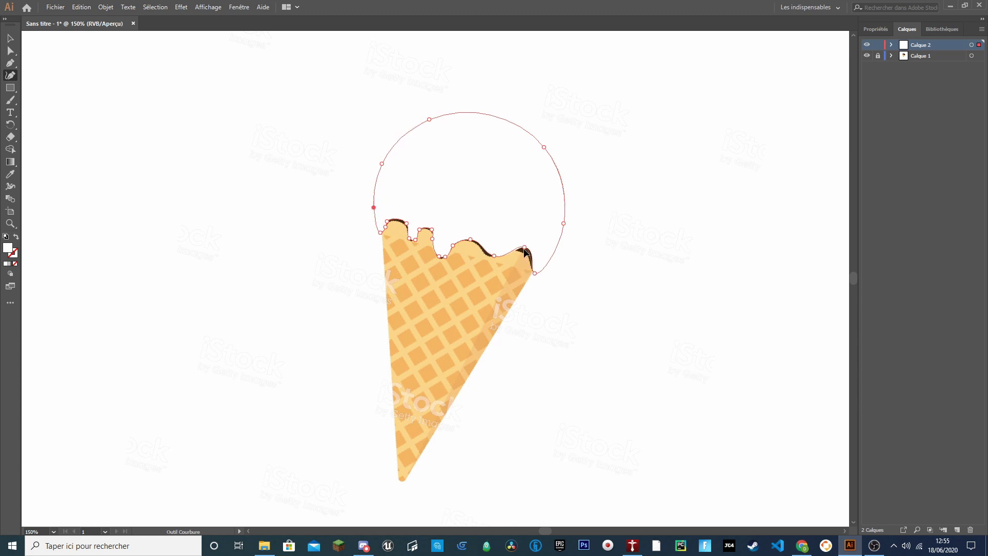
Adjust the anchor points on the right half of the dripping edge to follow the reference more closely
left_click_drag(524, 248, 522, 251)
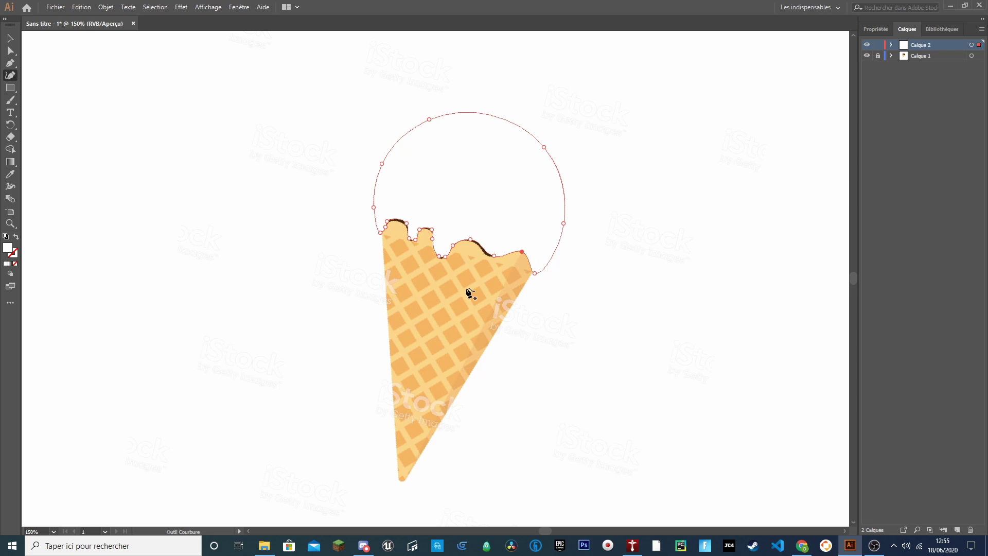
left_click(487, 255)
left_click(487, 261)
left_click_drag(491, 260, 489, 257)
left_click_drag(471, 240, 471, 241)
Fill the traced scoop shape with the sky blue swatch
left_click(876, 29)
left_click(869, 143)
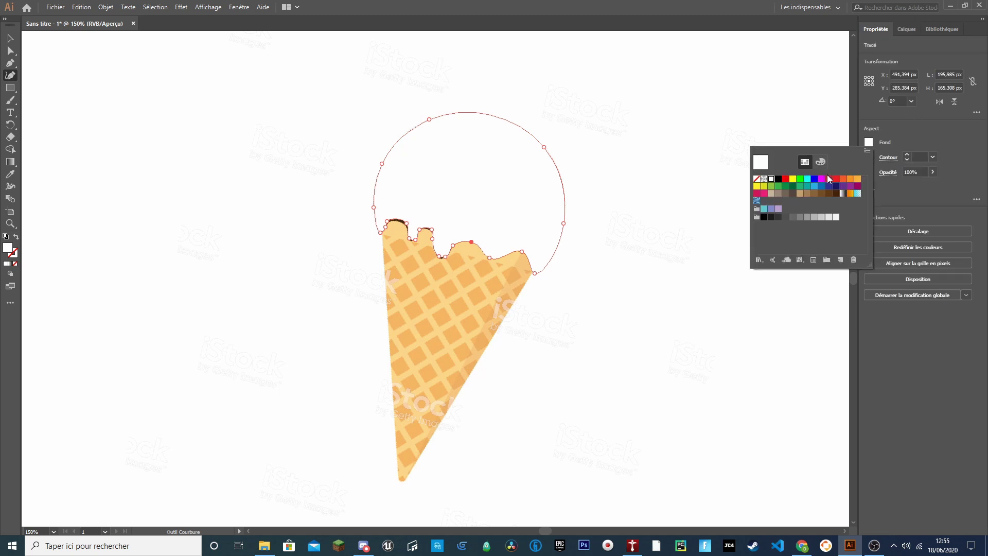
left_click(786, 179)
left_click(814, 186)
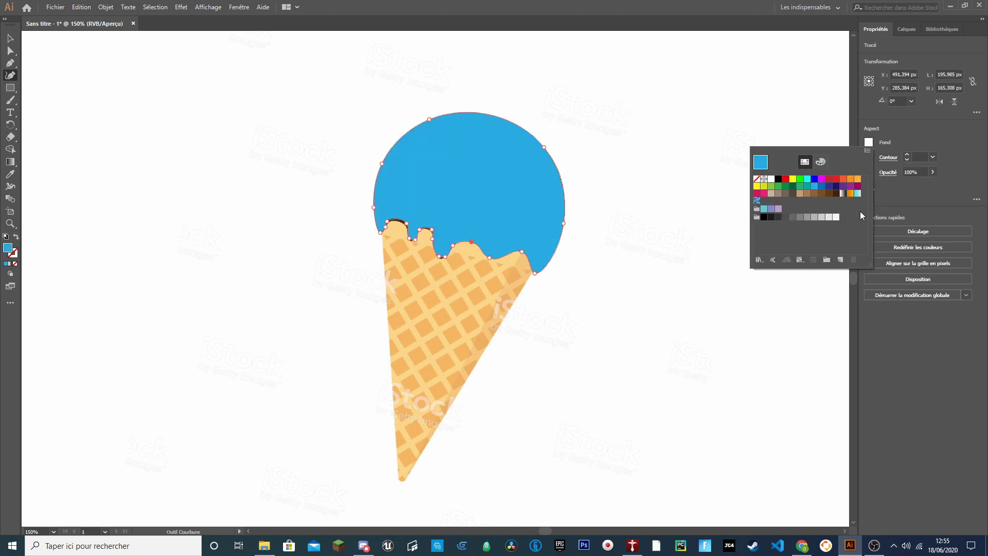
Try grey and brown swatches as the scoop's fill
left_click(825, 216)
left_click(804, 195)
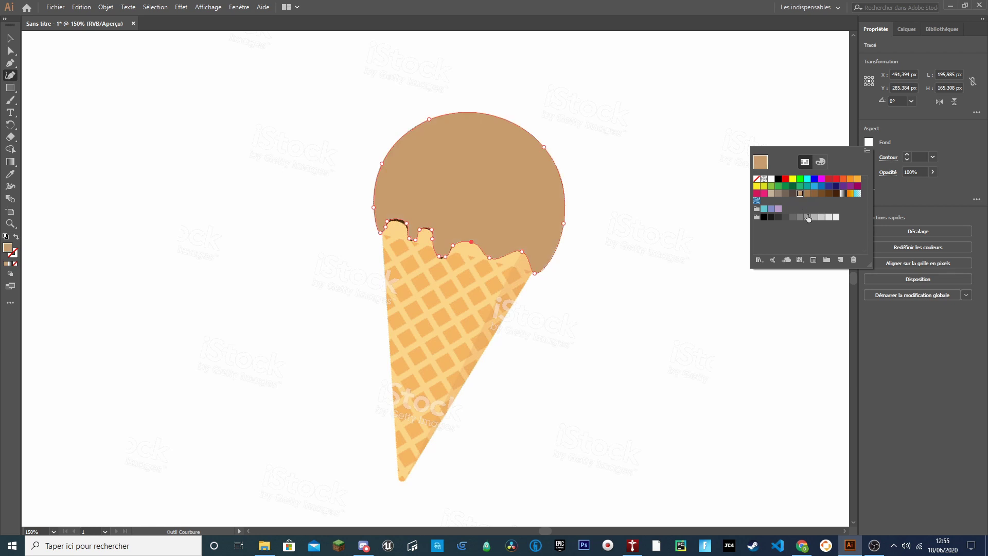
left_click(814, 216)
left_click(829, 217)
left_click(814, 217)
left_click(806, 218)
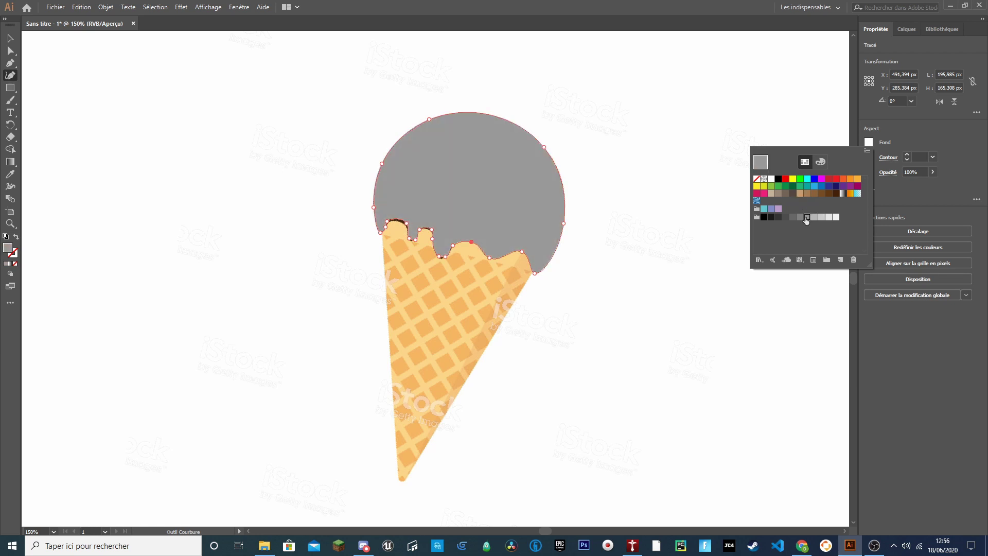
left_click(793, 194)
left_click(800, 194)
left_click(793, 194)
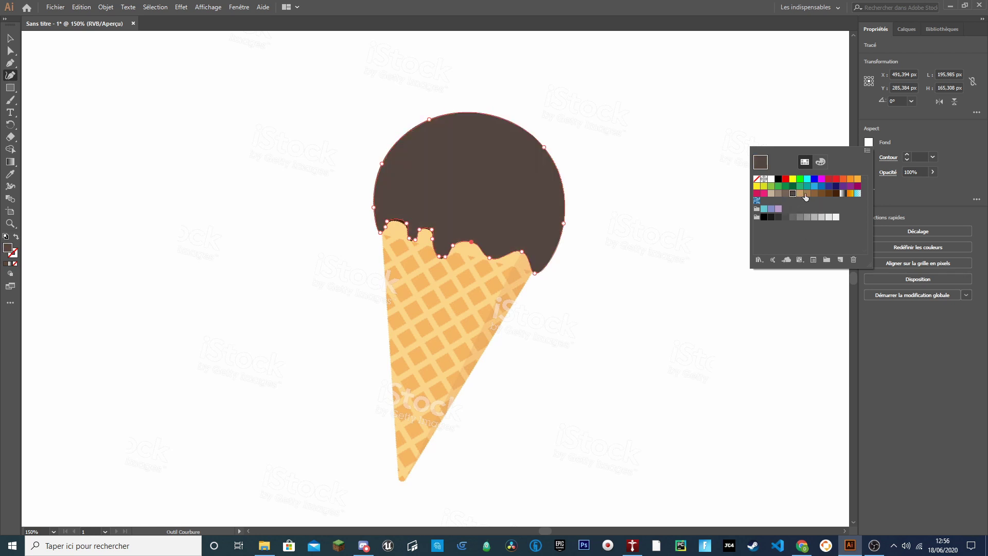
left_click(800, 194)
Try orange gradient, orange, pink, brown and green swatches on the scoop, and restore its sky blue fill
left_click(850, 193)
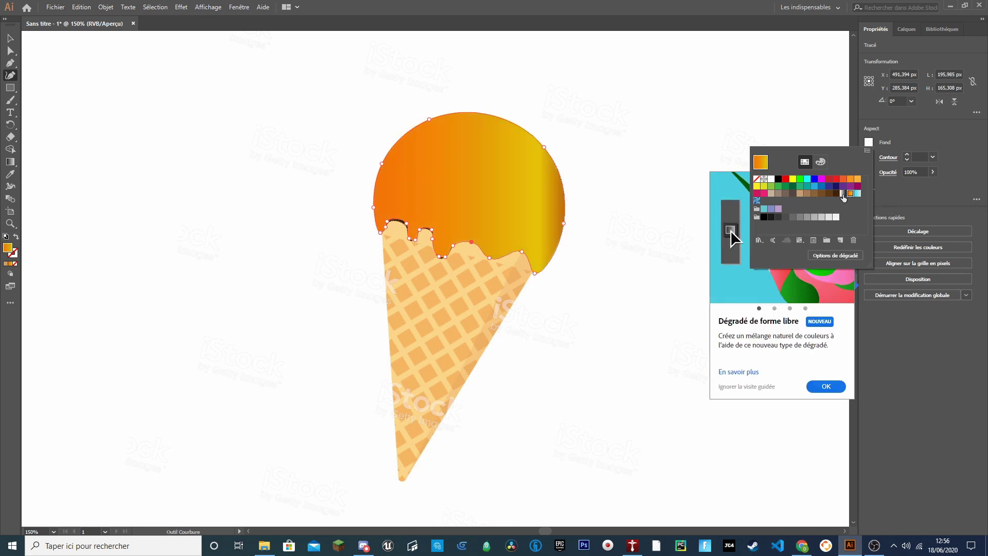
left_click(851, 179)
left_click(858, 179)
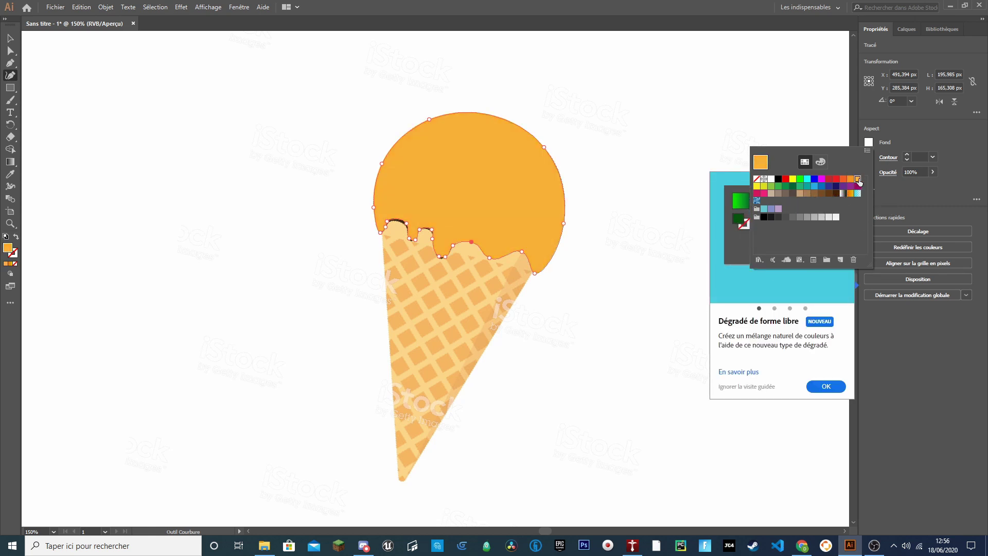
left_click(844, 179)
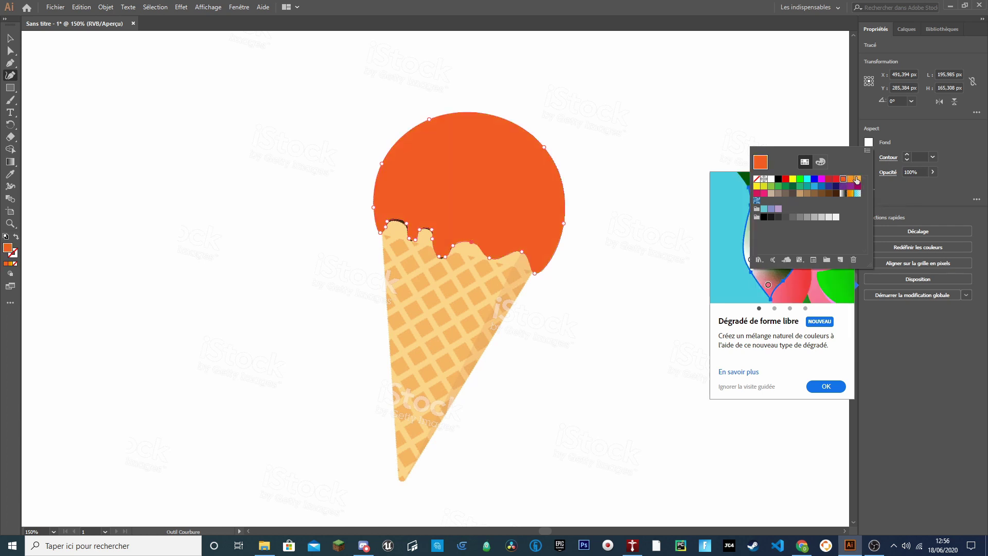
left_click(858, 179)
left_click(764, 193)
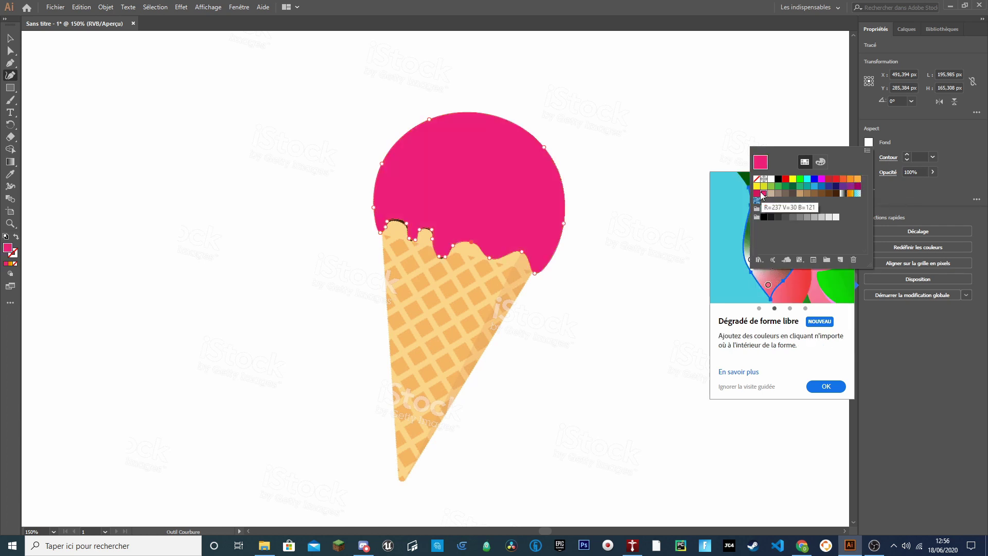
left_click(757, 193)
left_click(787, 193)
left_click(807, 186)
left_click(808, 193)
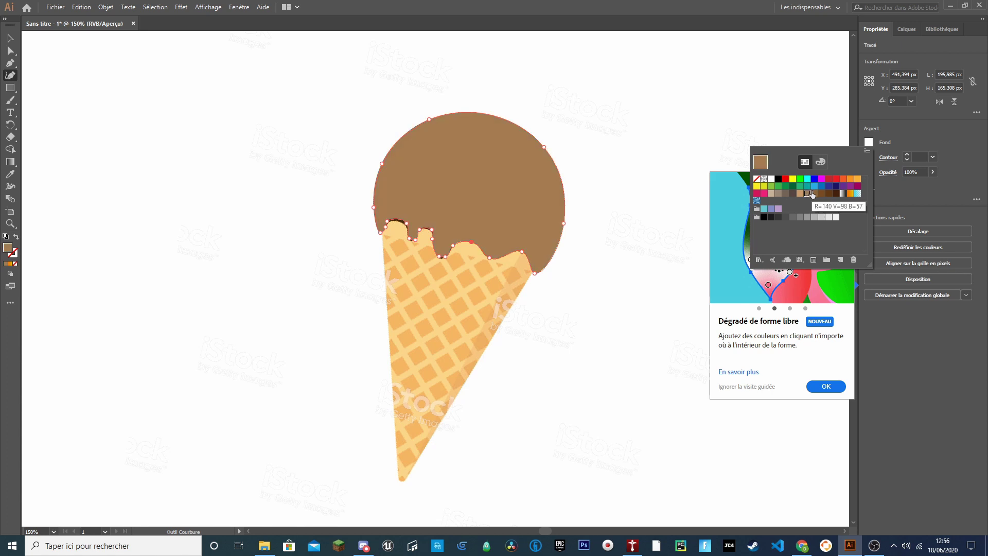
left_click(821, 194)
left_click(829, 193)
left_click(850, 194)
left_click(814, 186)
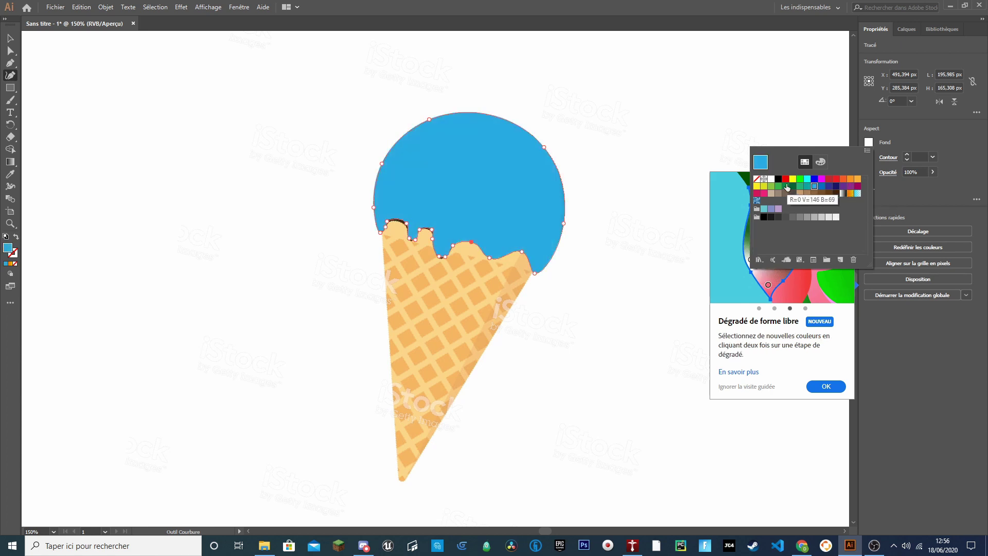
left_click(786, 186)
left_click(793, 186)
left_click(814, 186)
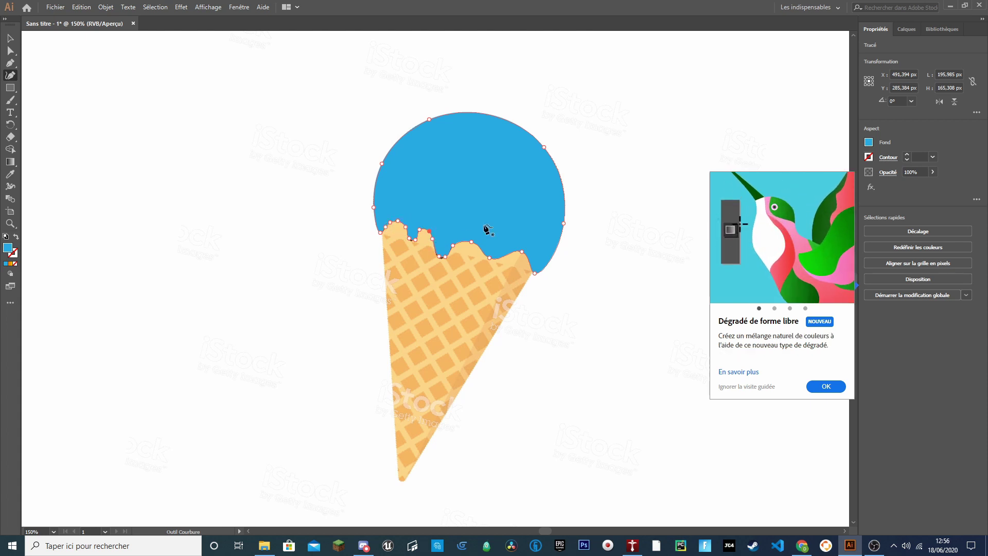
scroll(565, 215, "up", 5)
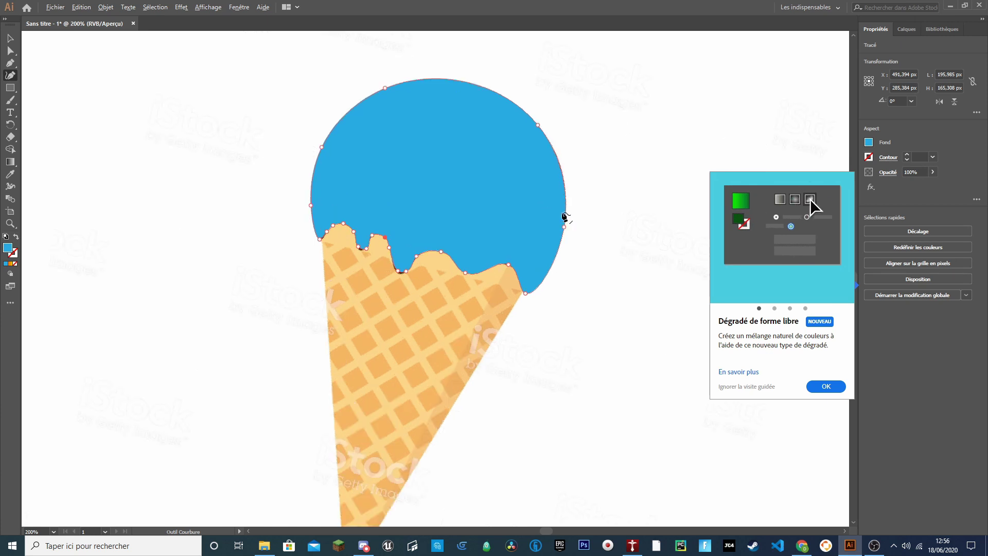
Examine the blue scoop's outline up close and as a whole against the reference drawing
scroll(565, 215, "down", 5)
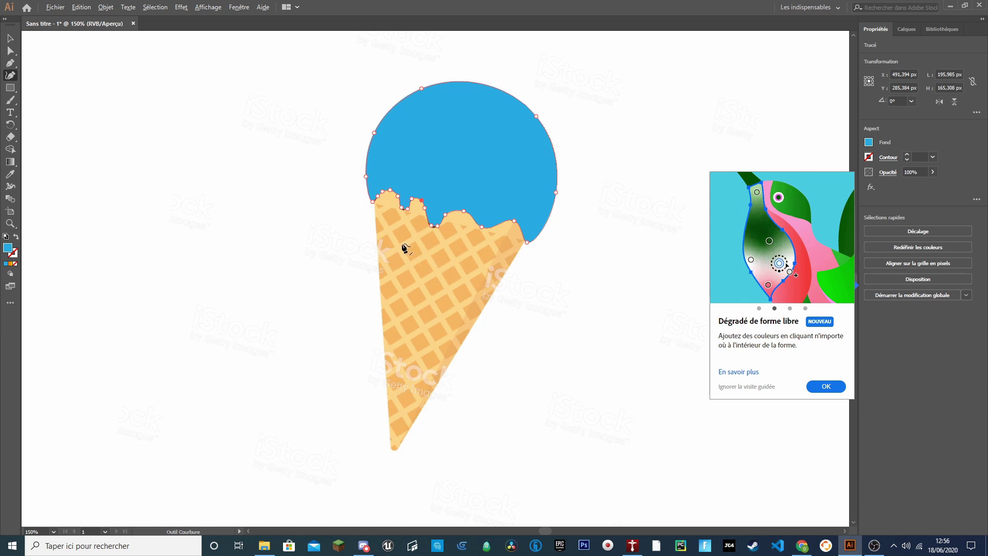
scroll(554, 184, "up", 3)
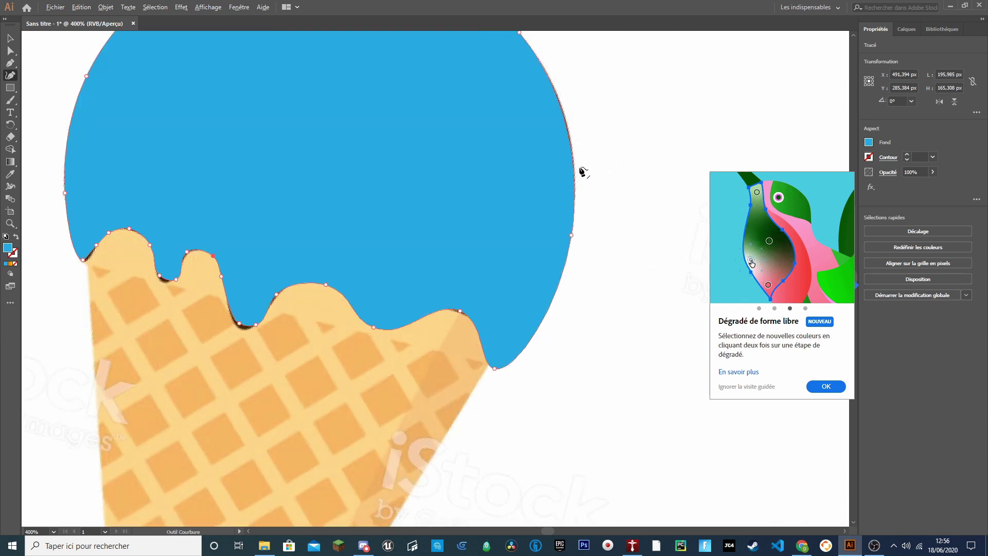
scroll(583, 172, "up", 10)
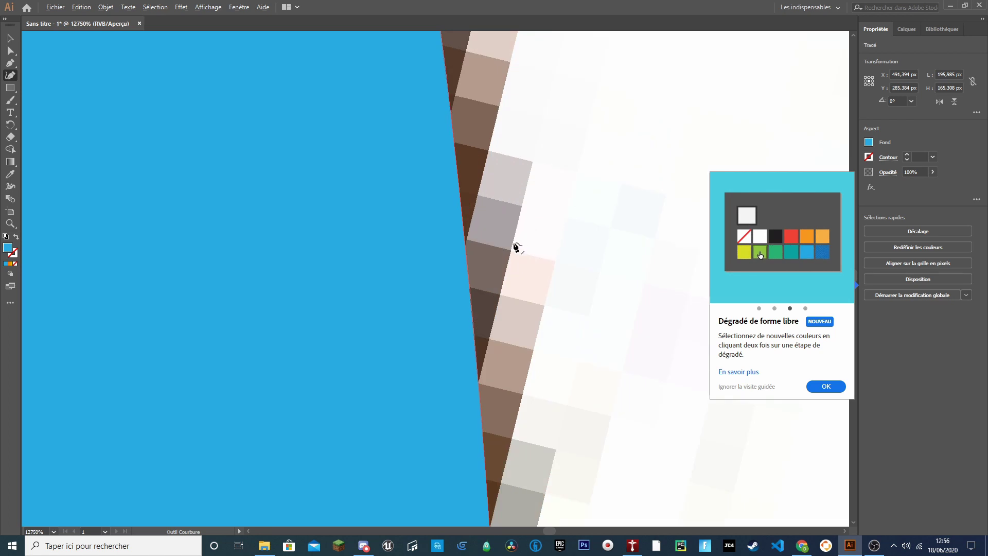
scroll(470, 270, "down", 5)
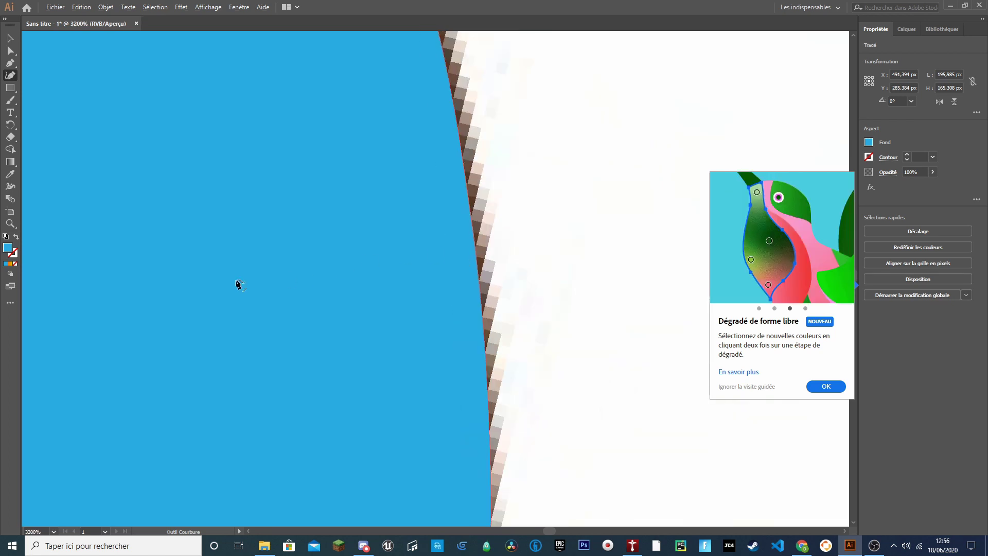
scroll(239, 285, "down", 10)
scroll(111, 303, "up", 3)
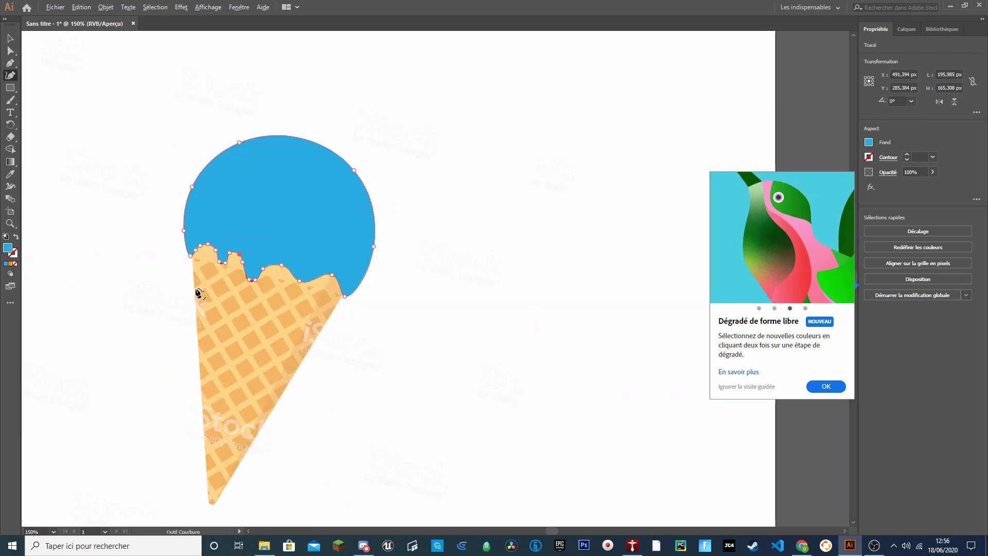
key("v")
left_click(362, 437)
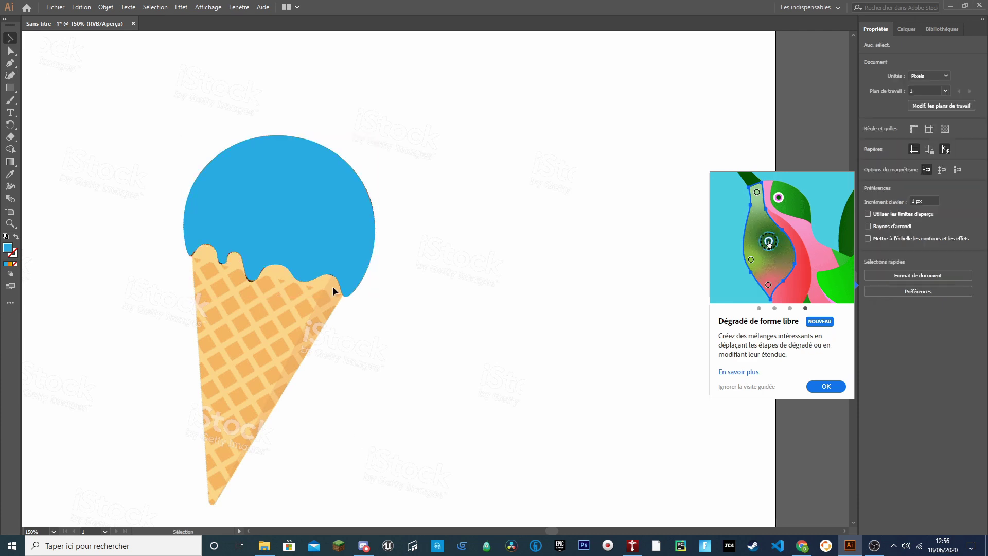
left_click(192, 259)
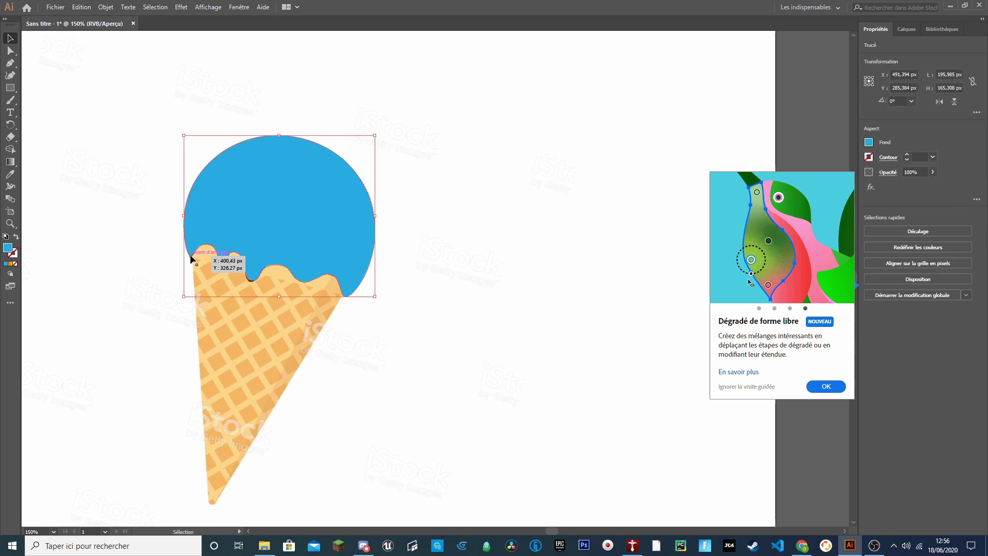
Trace the cone's left edge with the Curvature tool from the scoop's lower left corner to the tip, adding an anchor midway
left_click(10, 75)
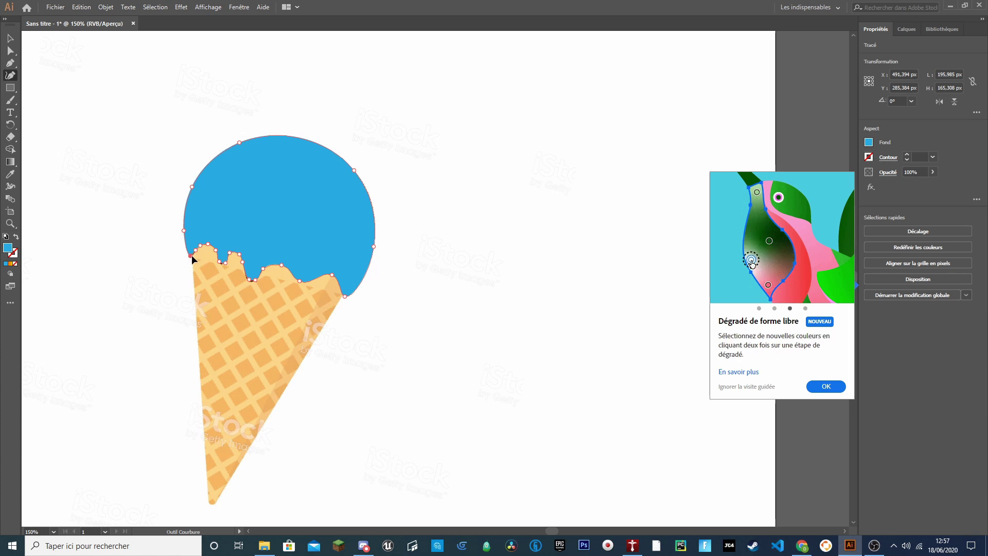
left_click(208, 499)
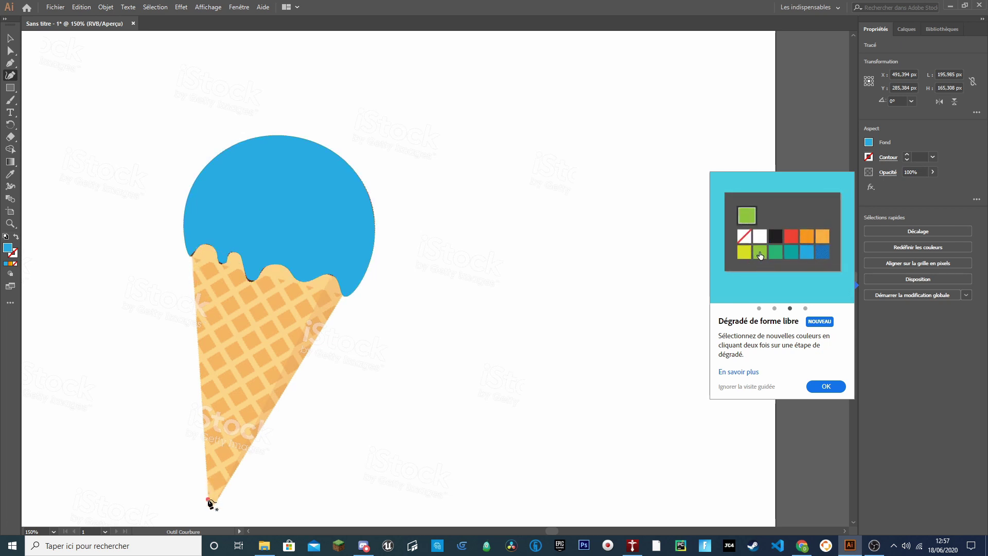
left_click(195, 253)
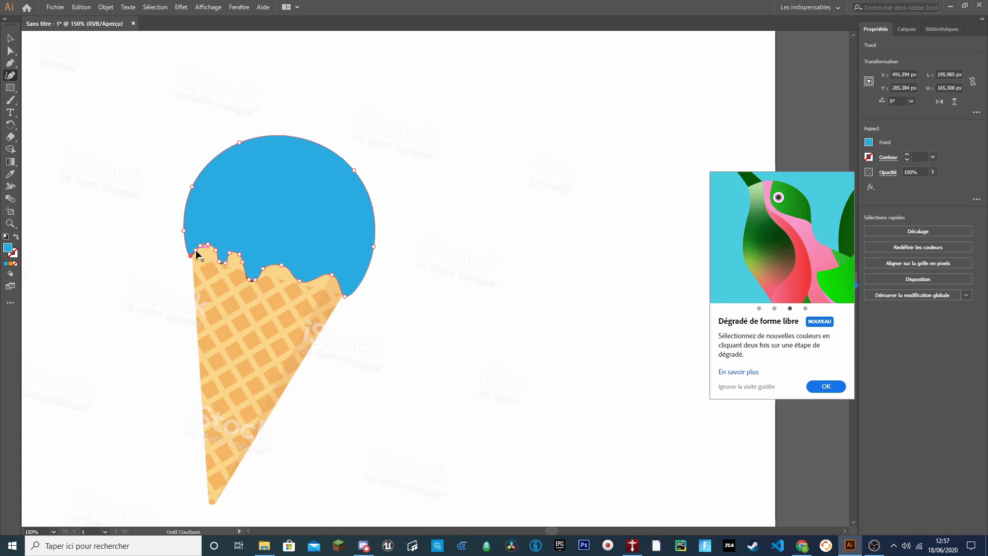
left_click(201, 374)
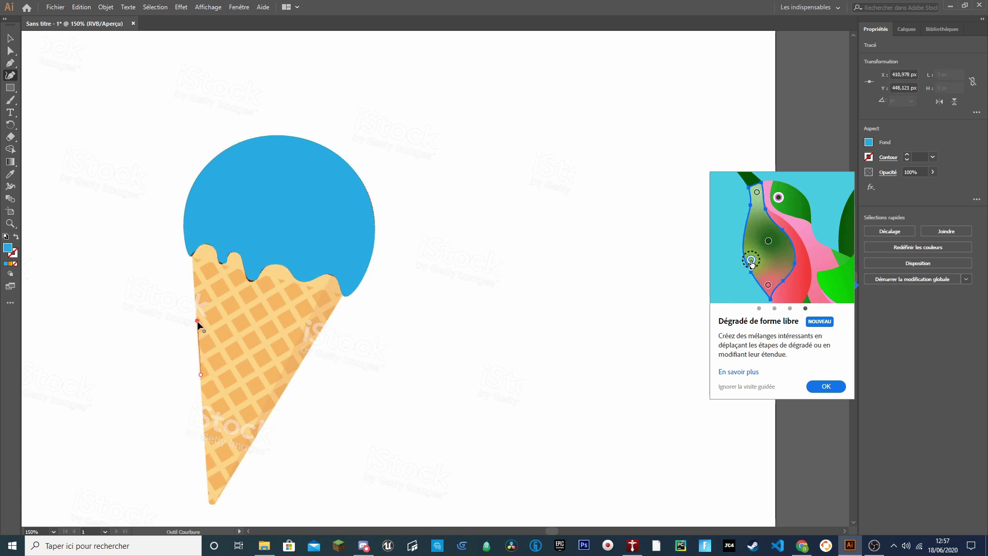
left_click(196, 320)
left_click(194, 258)
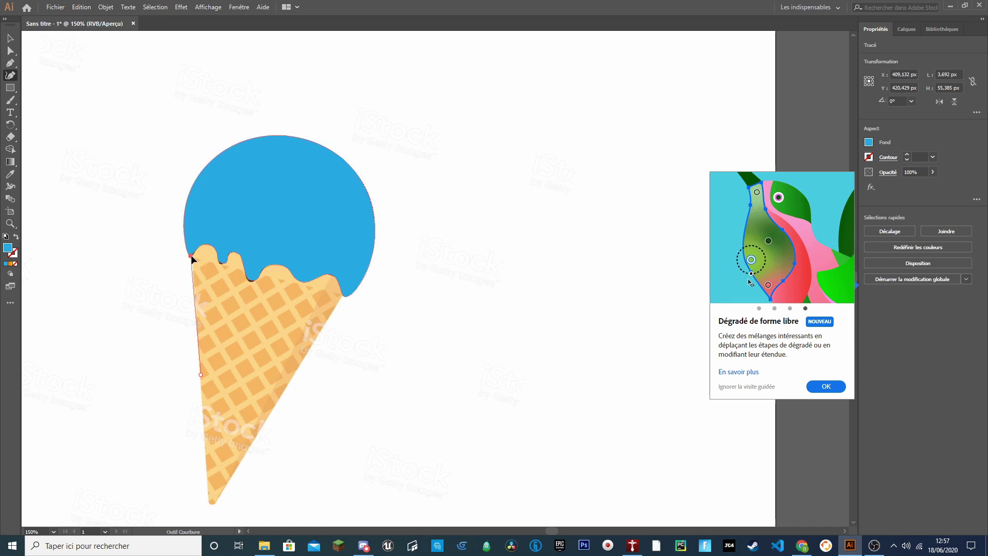
left_click_drag(200, 374, 209, 504)
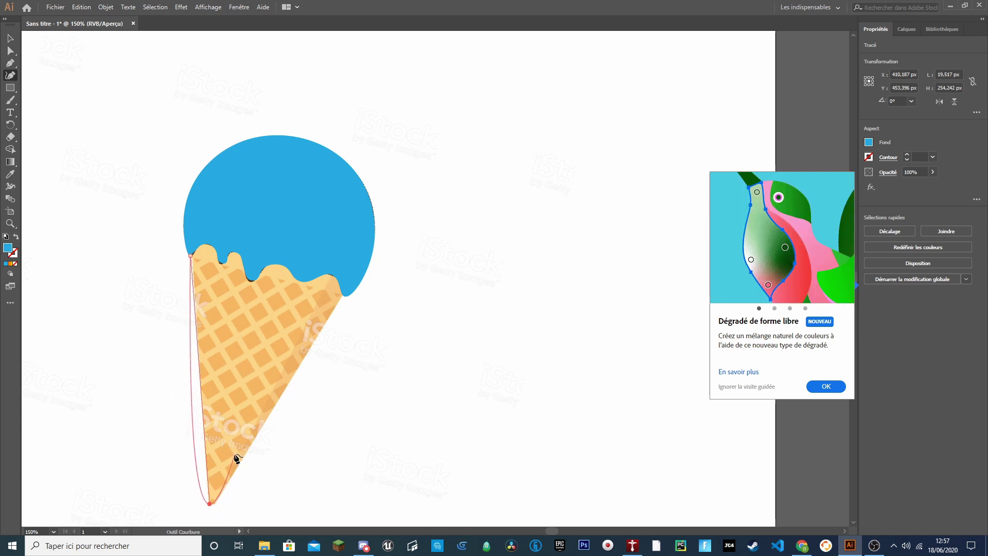
left_click(209, 494)
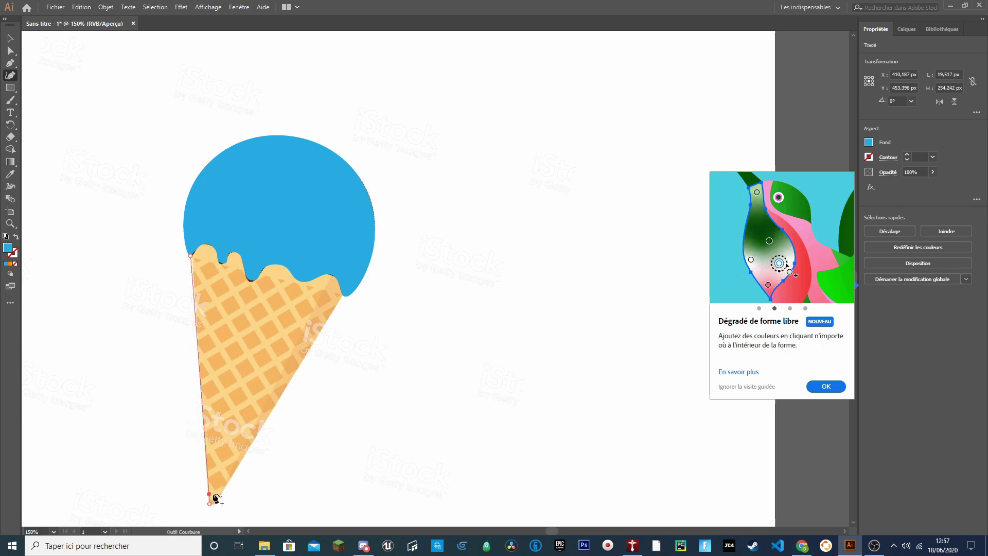
left_click_drag(206, 487, 201, 381)
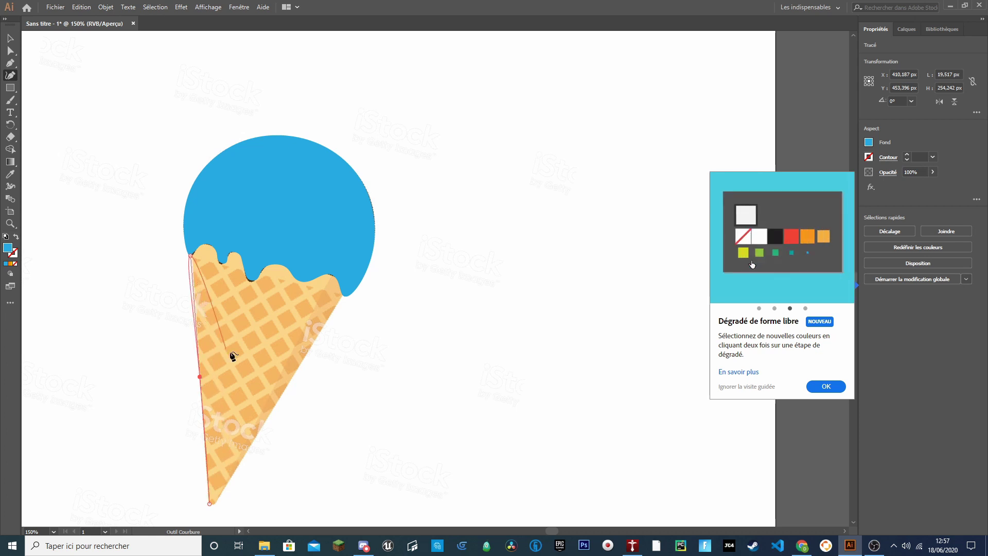
left_click(209, 505)
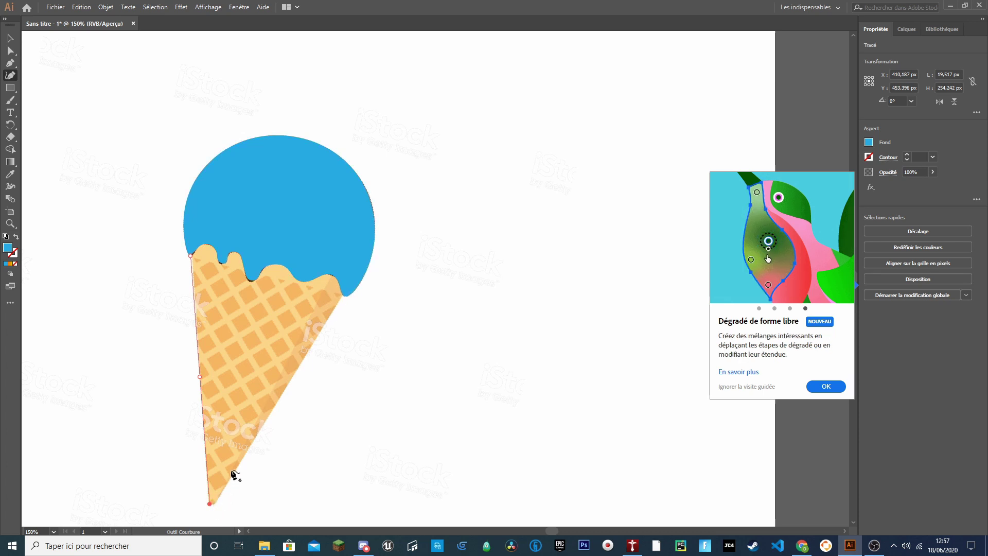
Continue the cone path from the tip to the scoop's lower right corner, and add an anchor to straighten the right edge
left_click(254, 442)
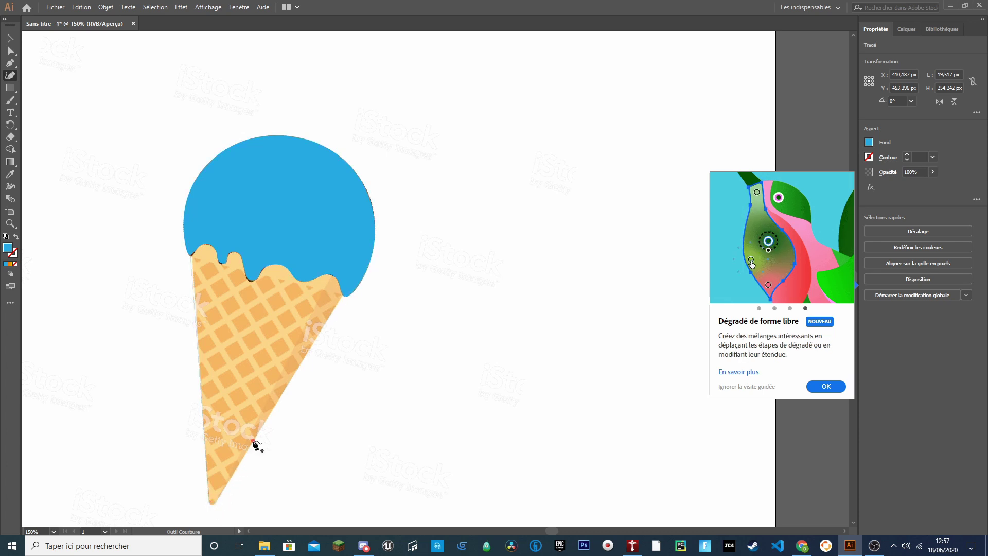
left_click(210, 504)
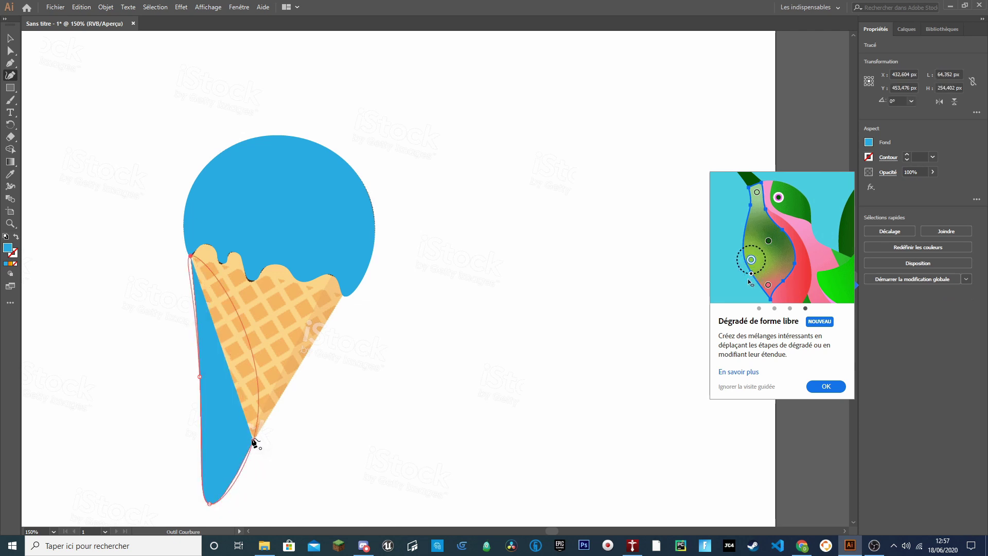
left_click(262, 417)
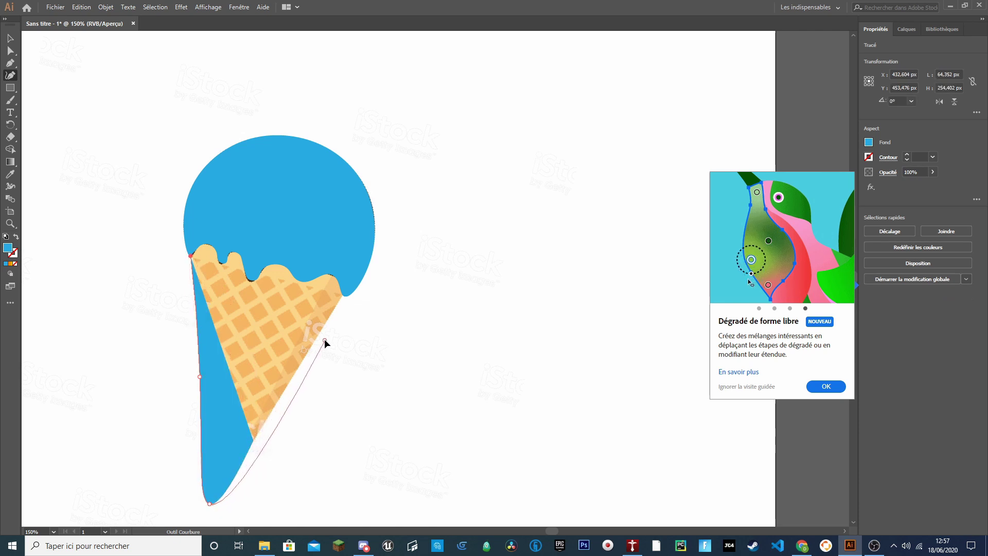
left_click(342, 295)
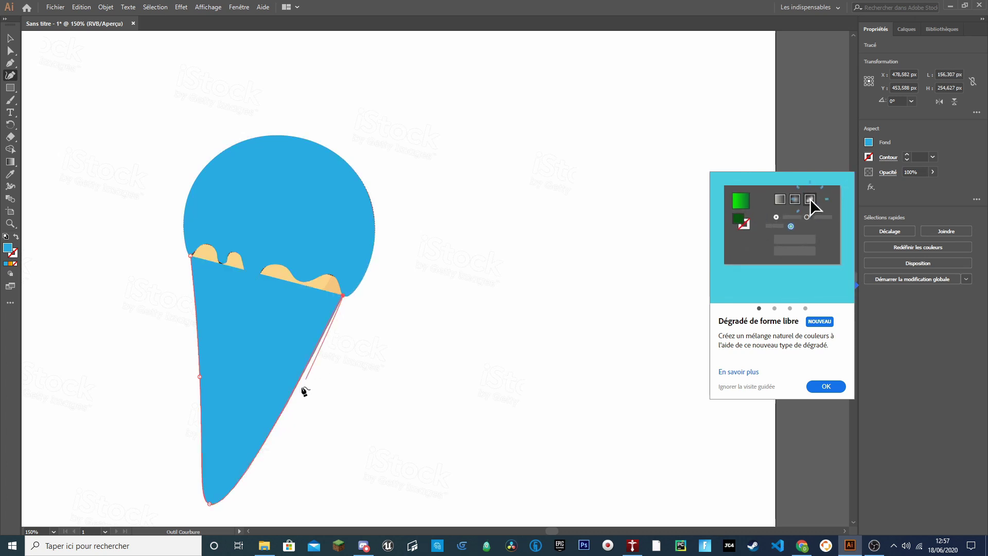
left_click(274, 416)
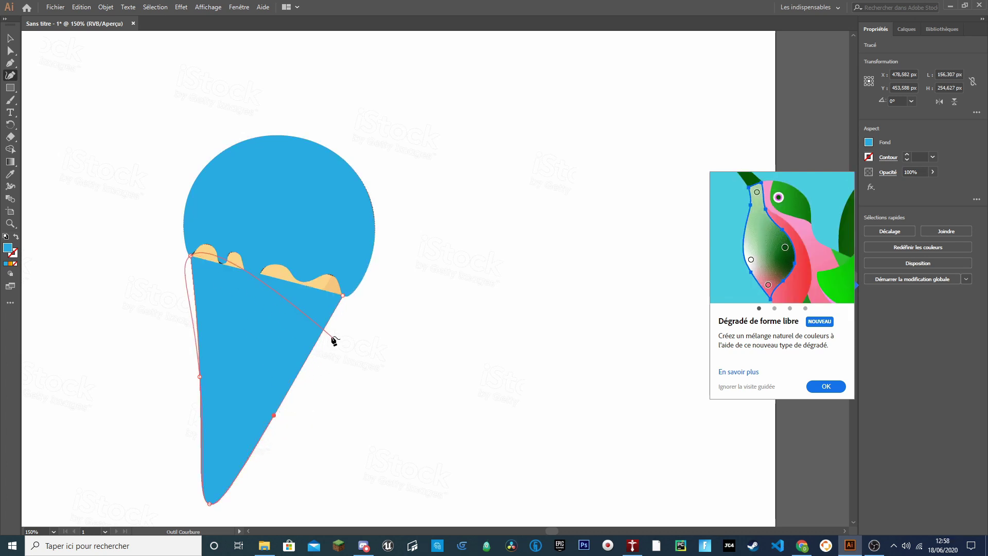
Try an orange swatch on the traced cone, and fill it with the light brown swatch
left_click(907, 29)
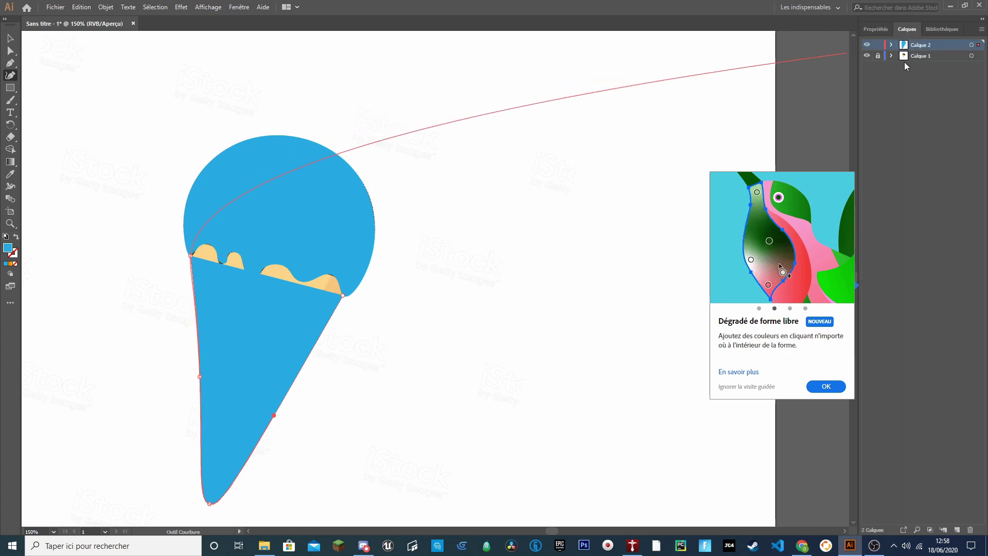
left_click(881, 29)
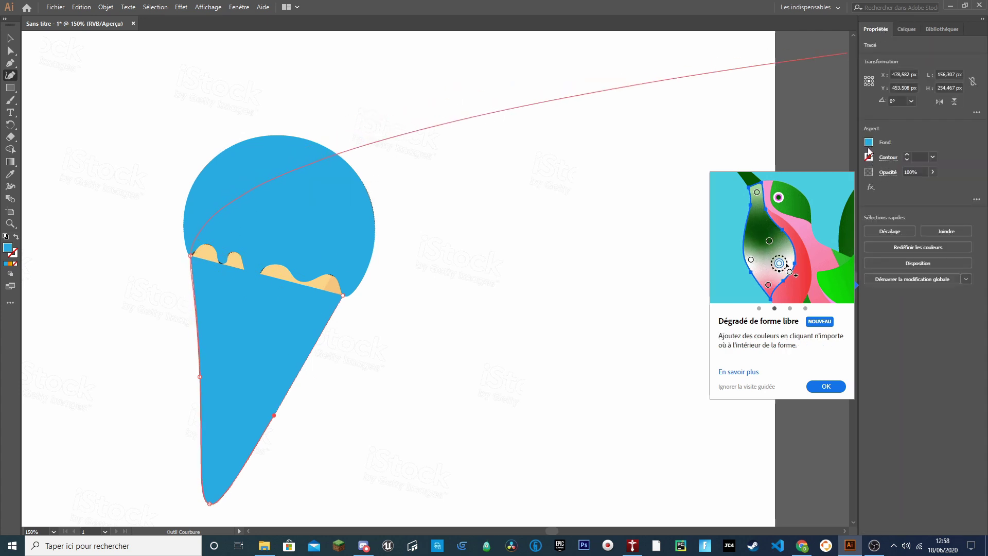
left_click(869, 143)
left_click(834, 181)
left_click(858, 179)
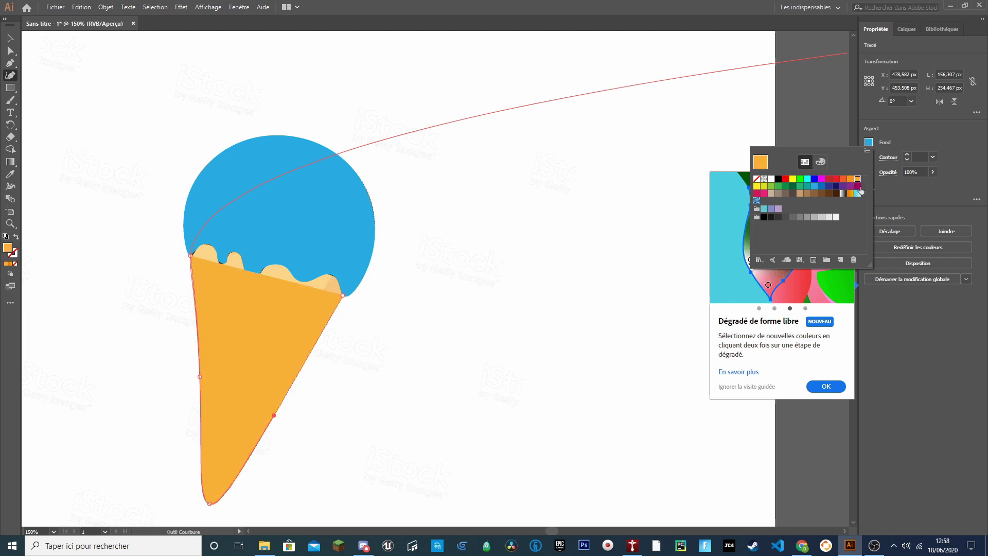
left_click(792, 193)
left_click(800, 193)
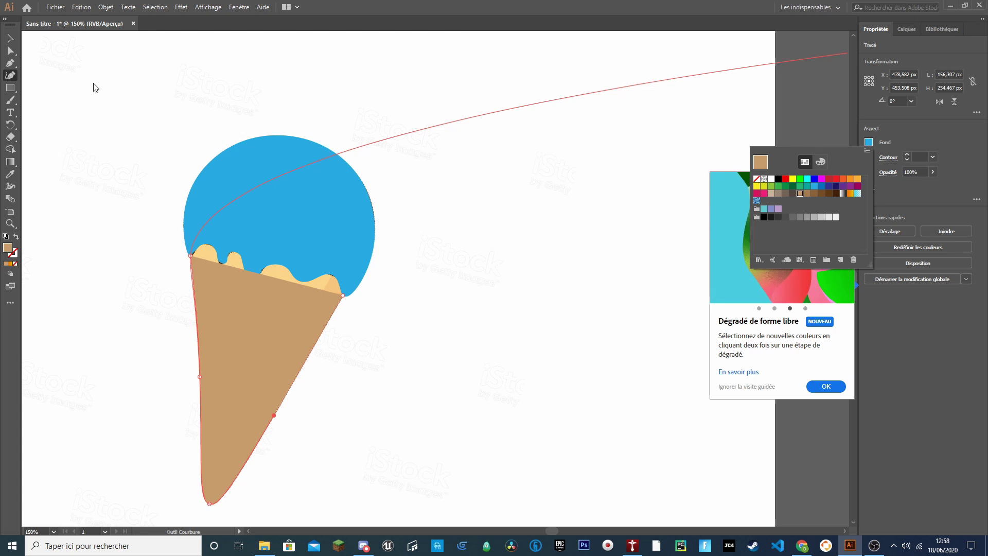
left_click(10, 39)
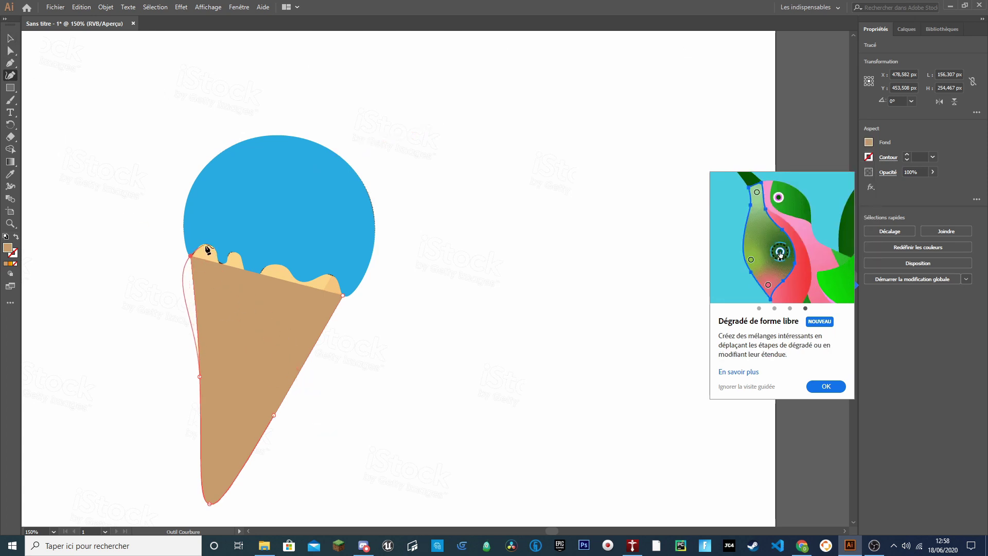
Add anchors near both ends of the cone's left edge, adjust the anchors on both sides to fit the reference, and deselect the cone
left_click(193, 282)
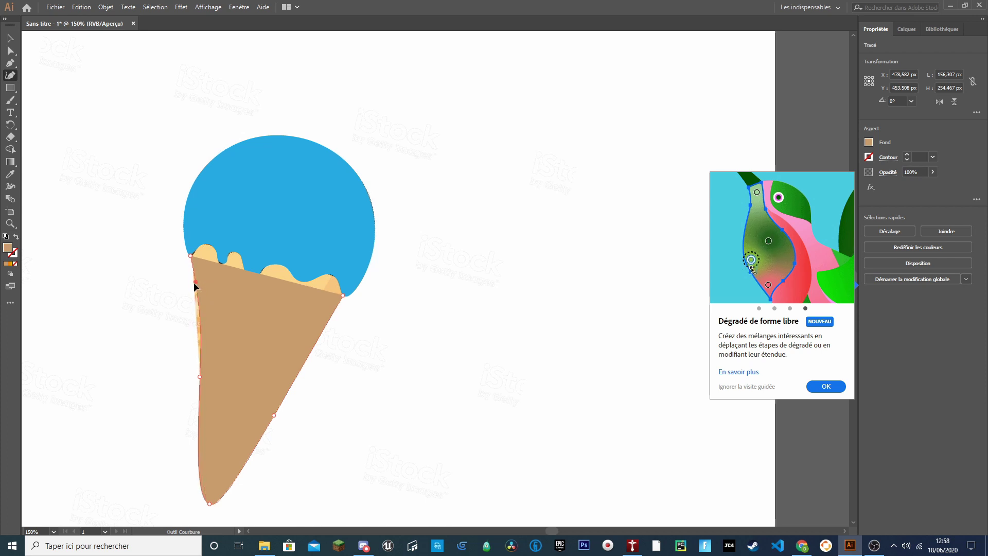
left_click(204, 455)
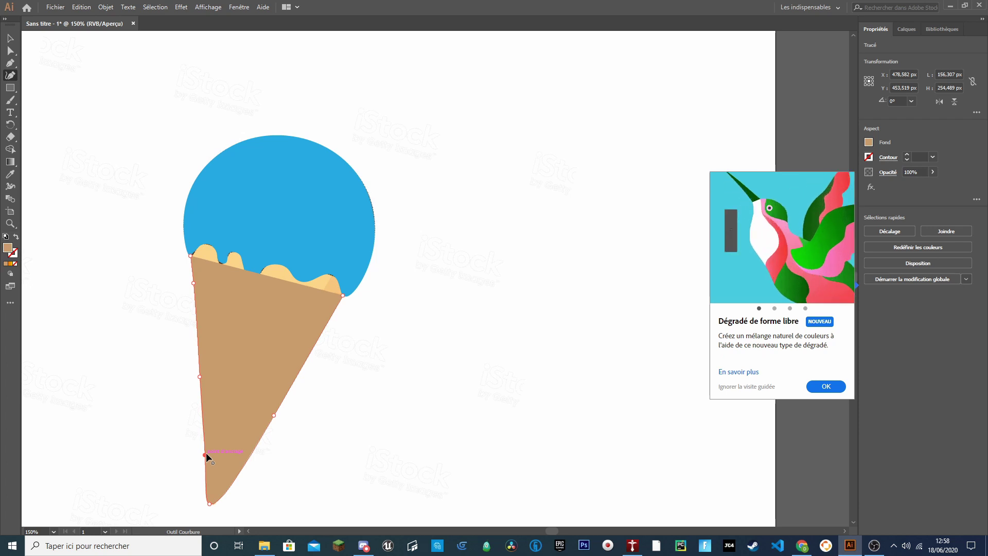
left_click_drag(208, 451, 206, 451)
left_click_drag(200, 377, 200, 375)
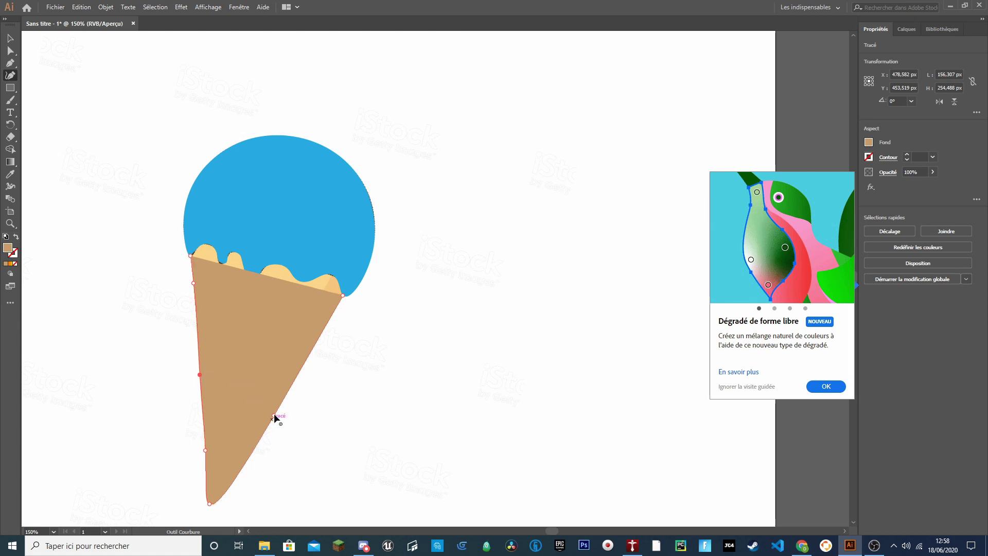
left_click_drag(274, 416, 270, 410)
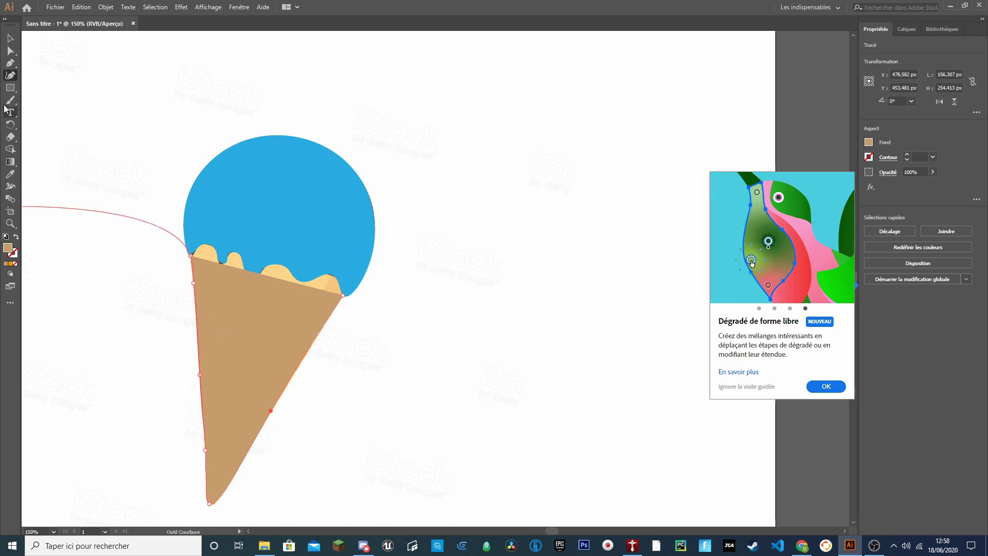
left_click(13, 42)
left_click(102, 322)
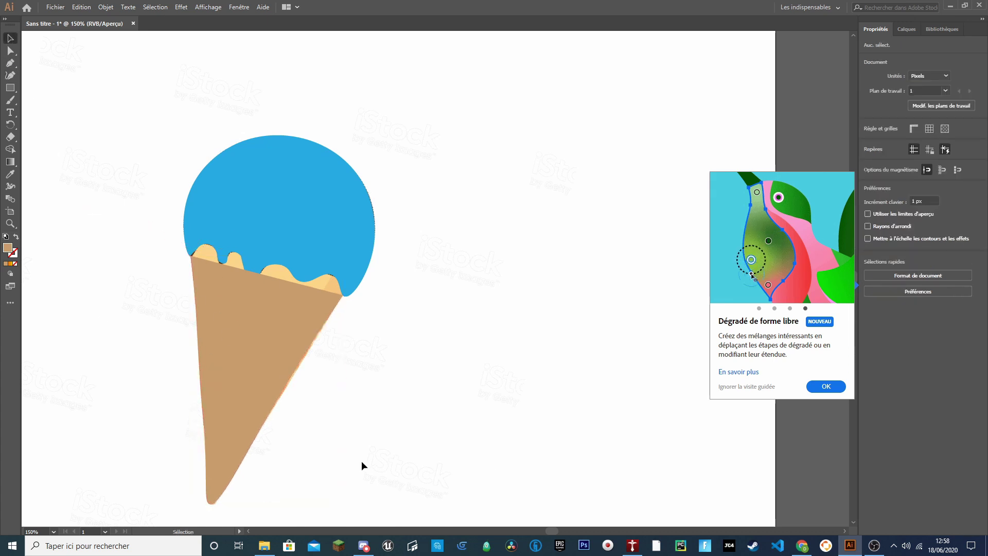
left_click_drag(454, 454, 119, 346)
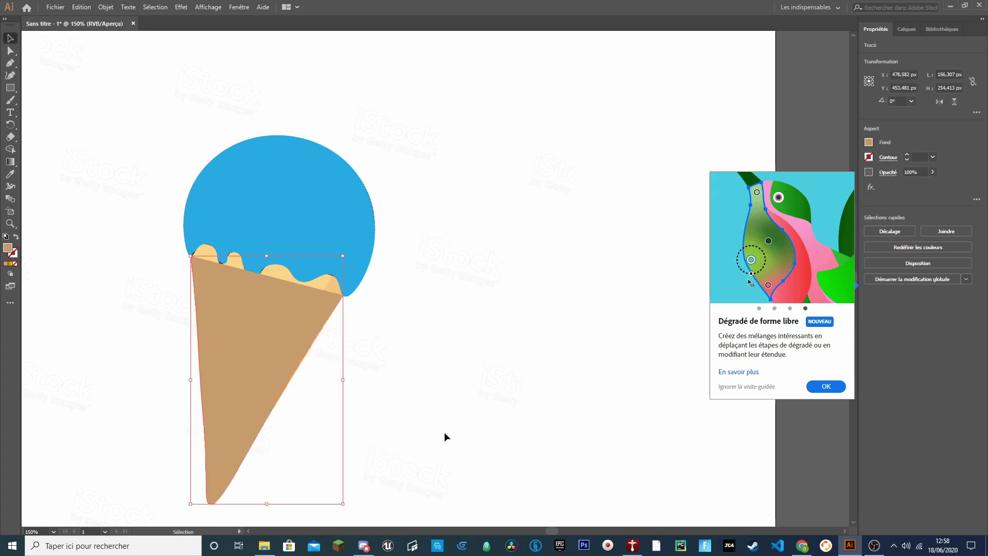
left_click(487, 441)
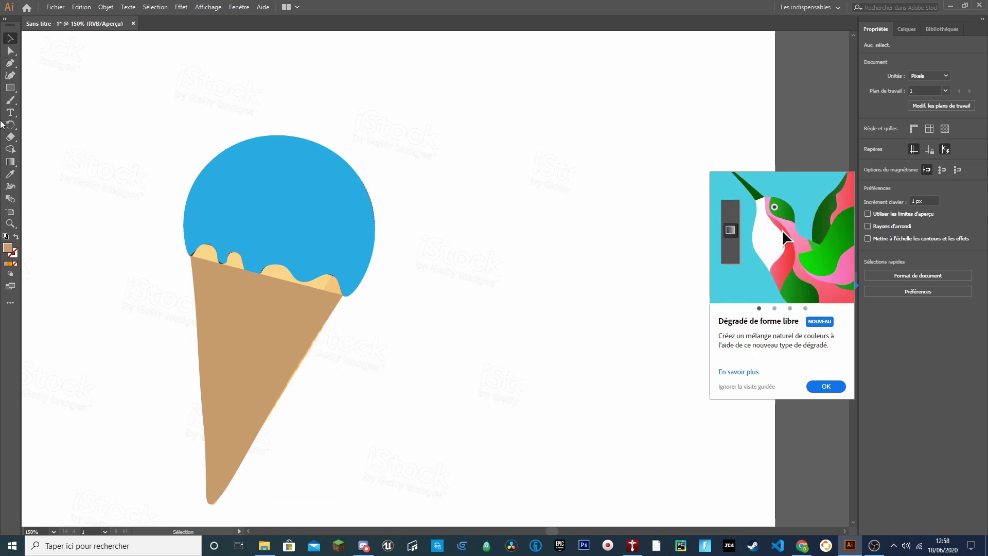
Resume the cone's open path with the Curvature tool and trace it from the upper left corner over the first bump of the wavy edge
left_click(11, 62)
left_click(10, 75)
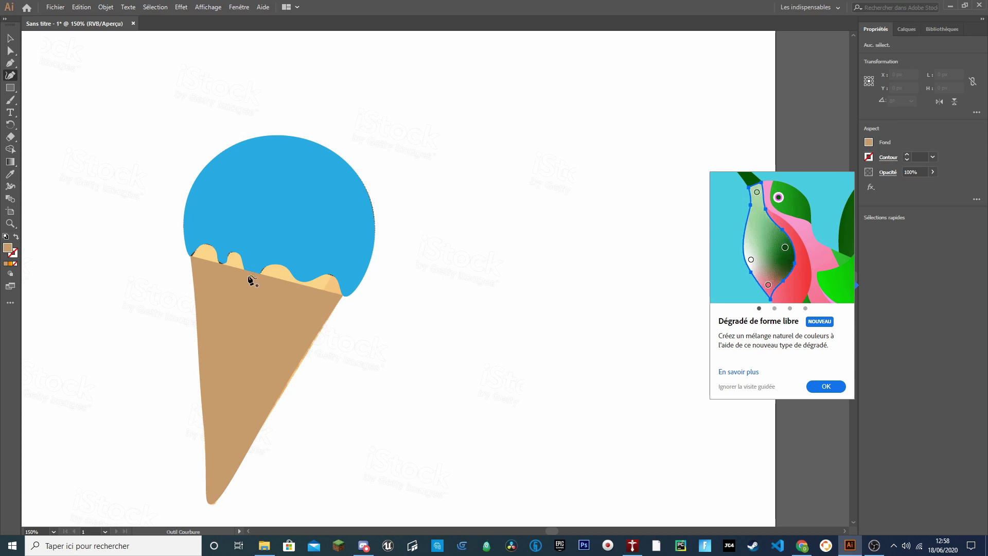
left_click(341, 296)
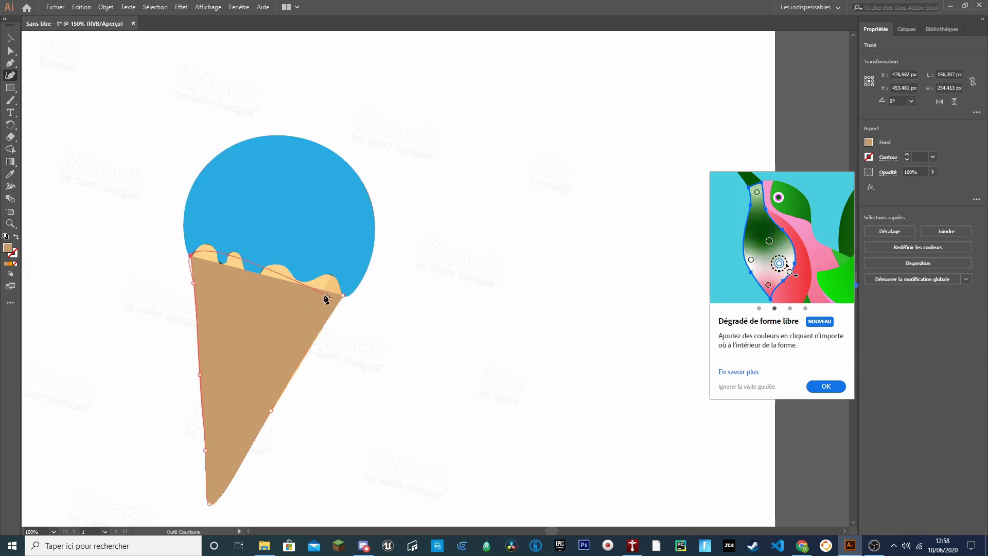
left_click(206, 247)
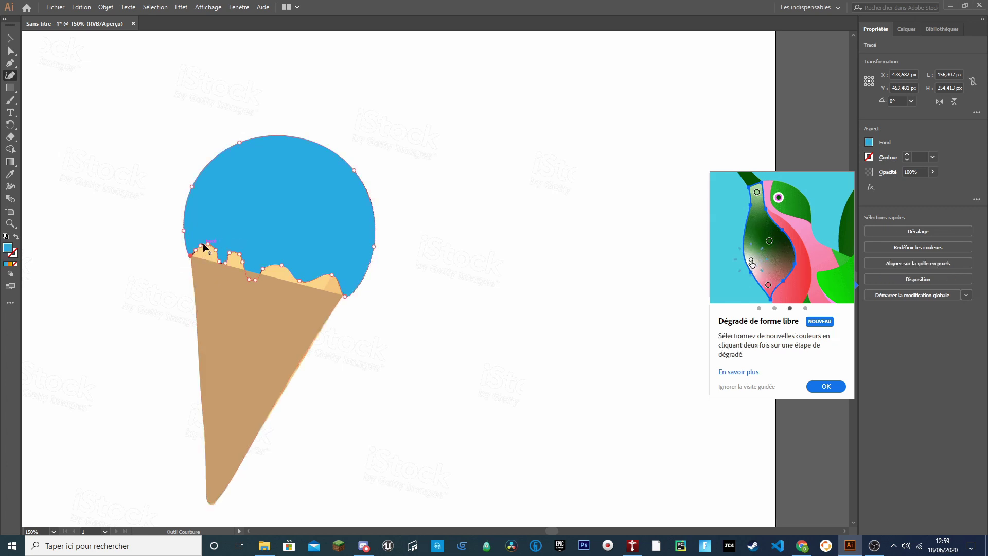
left_click(194, 267)
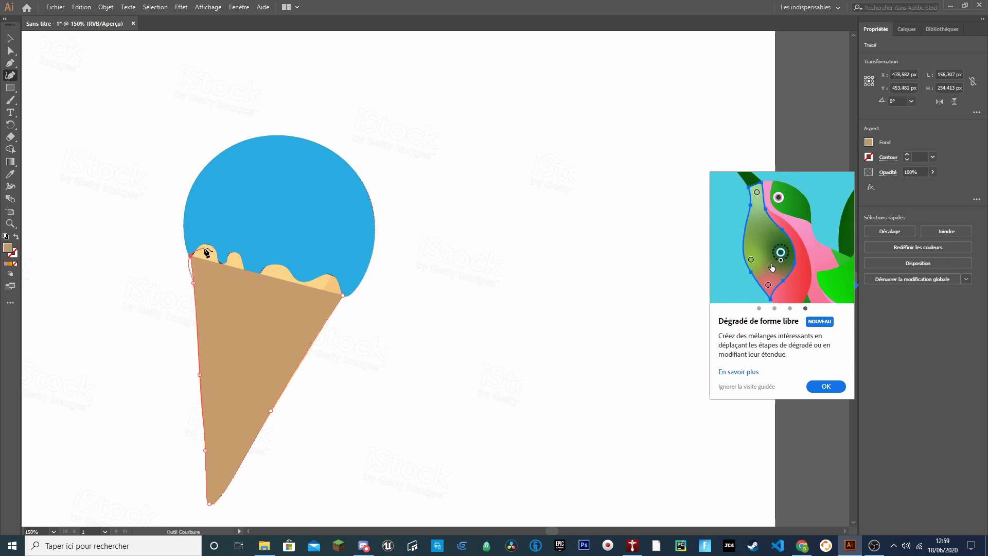
left_click(202, 246)
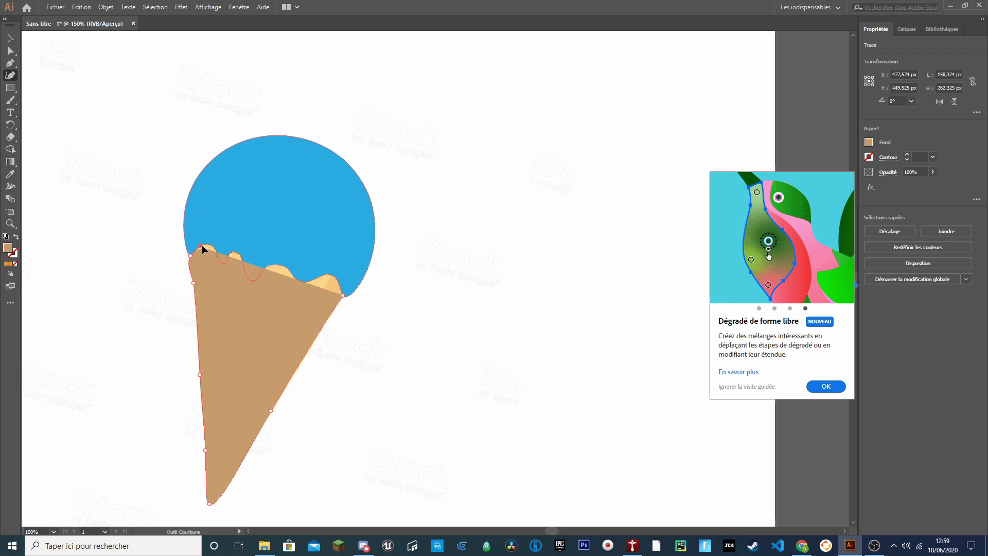
left_click_drag(201, 246, 213, 252)
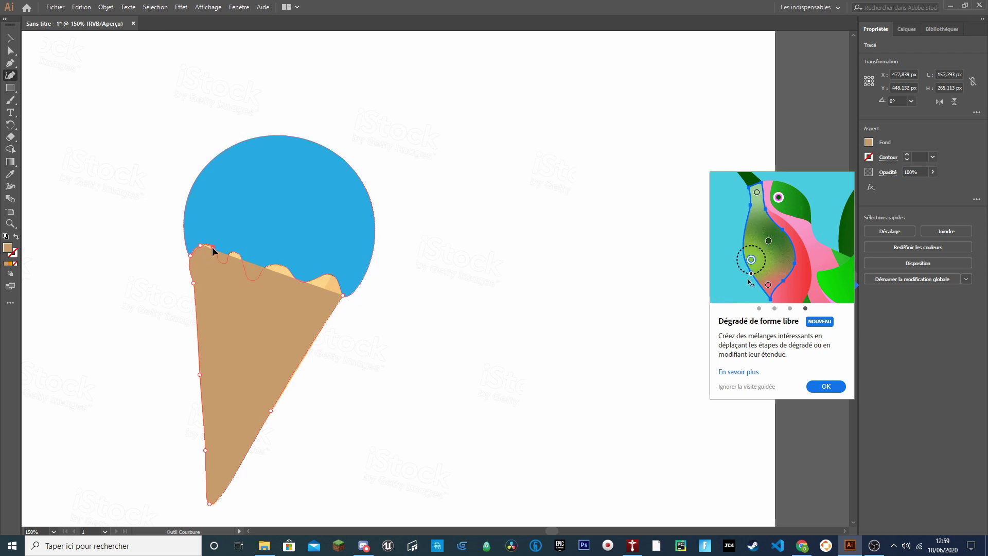
left_click(212, 248)
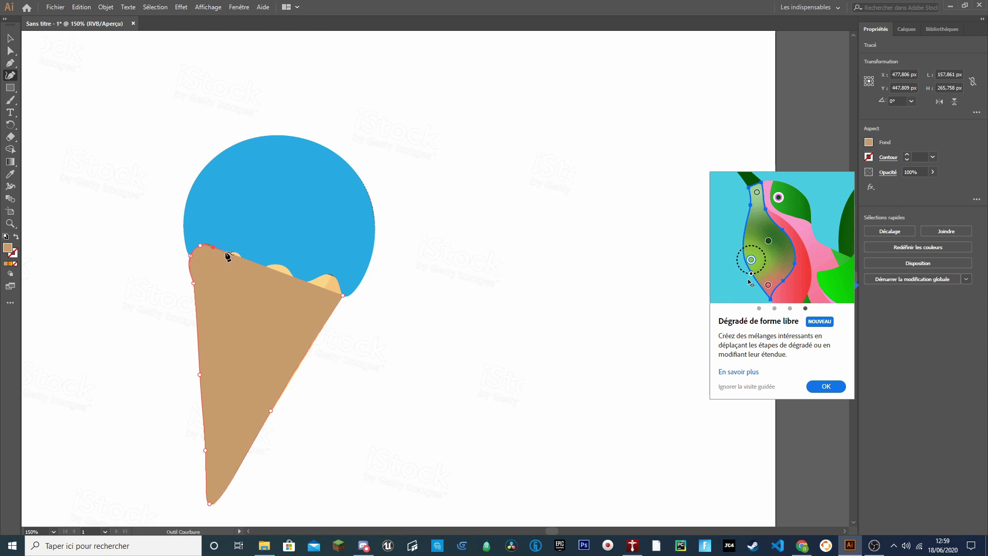
Continue the cone's wavy top edge through the dip after the first bump and over the second, narrower bump
left_click(215, 261)
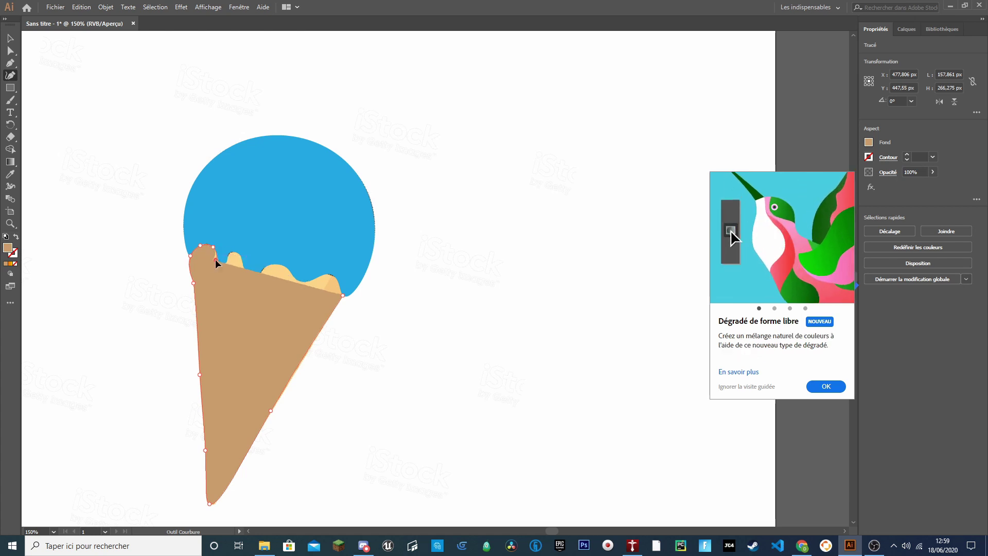
left_click_drag(216, 261, 225, 263)
left_click(217, 271)
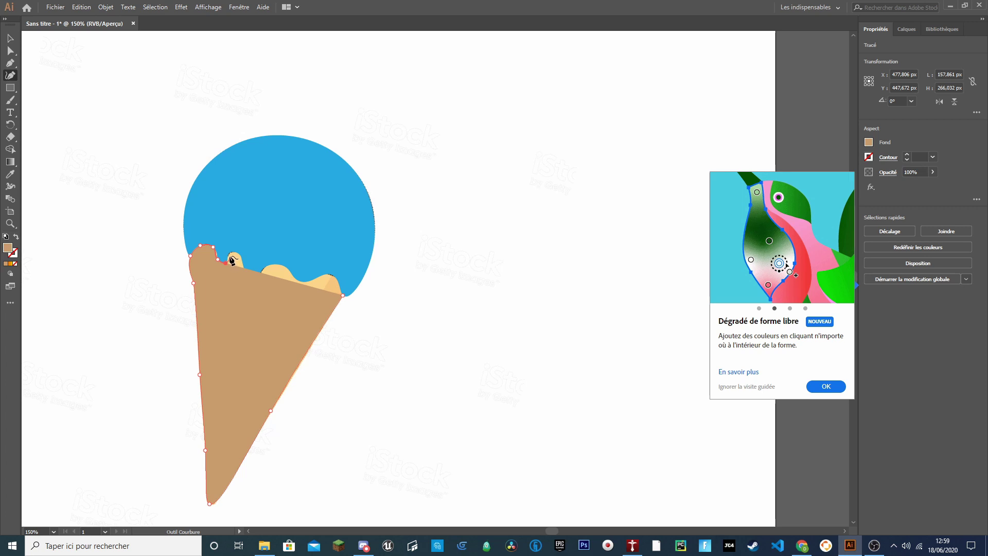
left_click(229, 257, "ctrl")
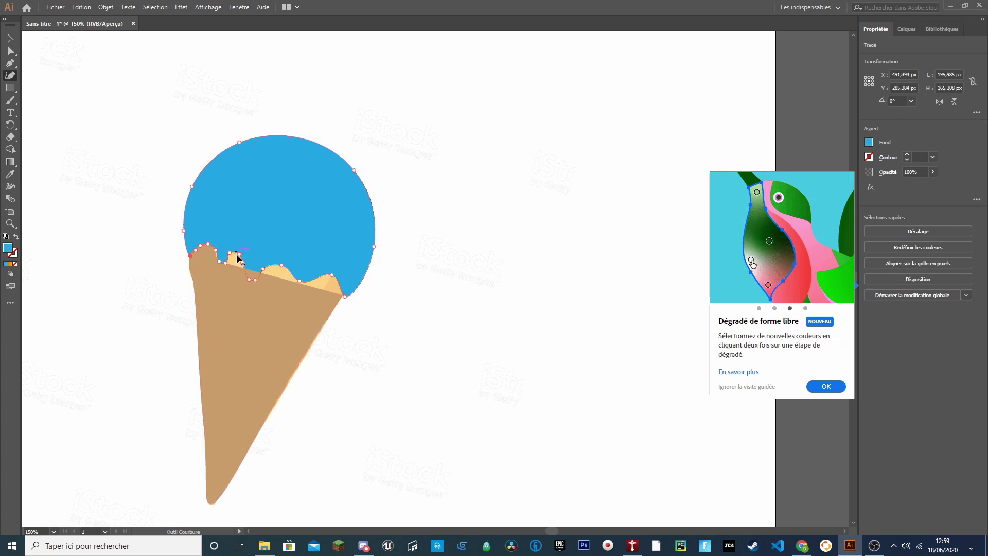
left_click(227, 270, "ctrl")
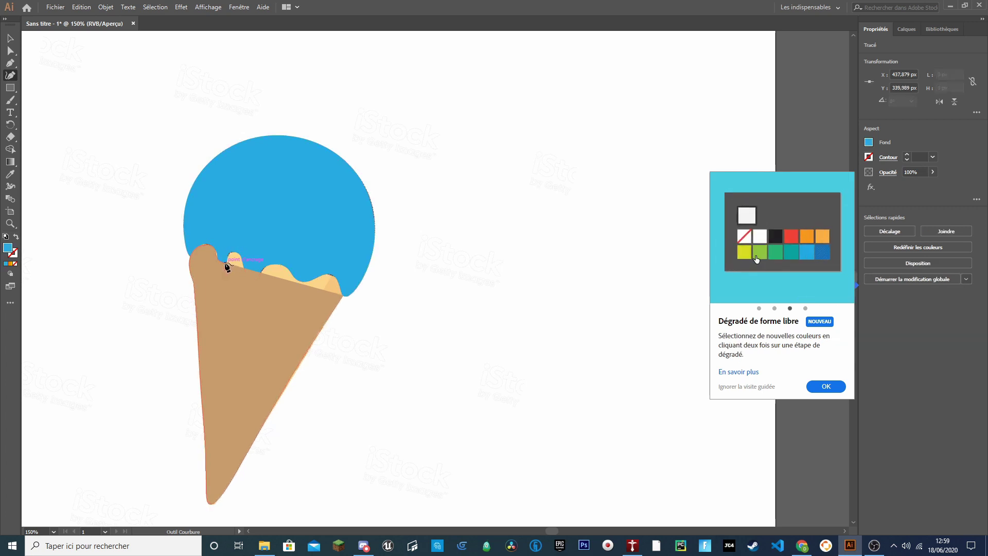
left_click(227, 268)
left_click_drag(230, 271, 230, 253)
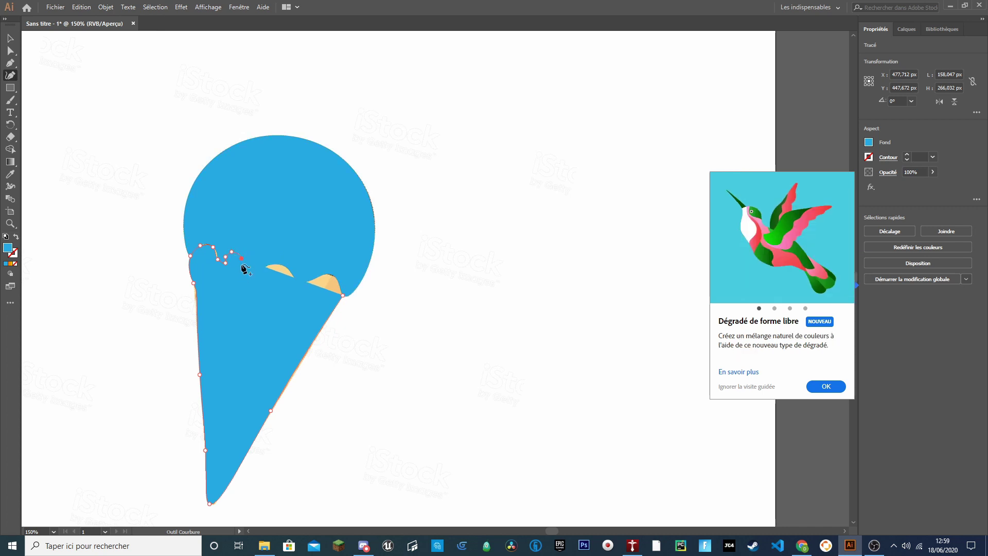
Extend the cone's top edge through the dip after the second bump and close the path at the upper right corner
left_click(245, 270)
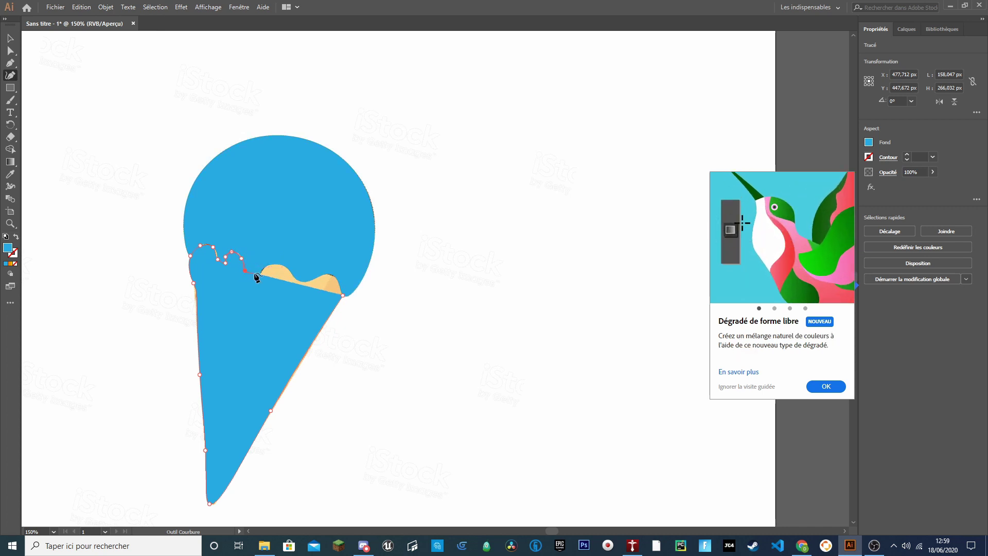
left_click(255, 273)
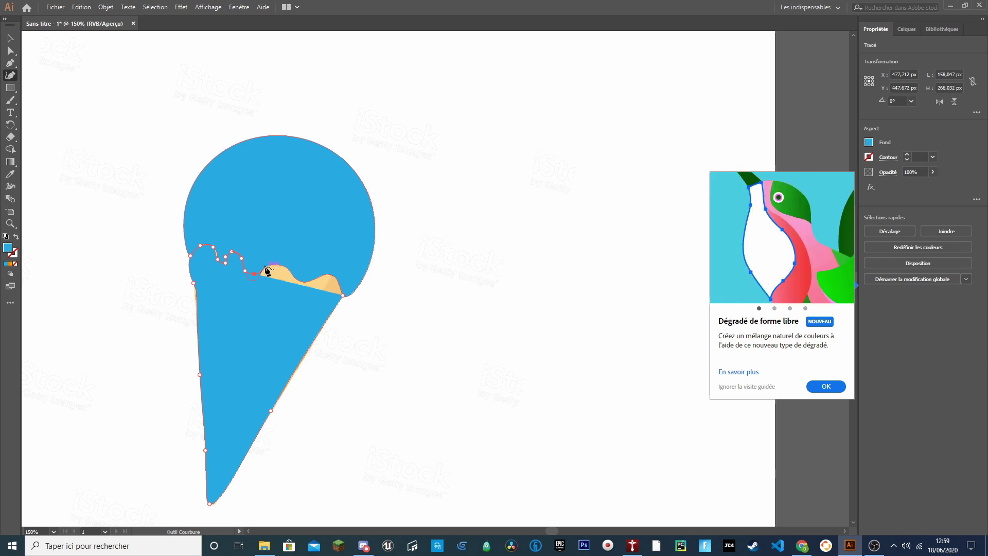
left_click(267, 271)
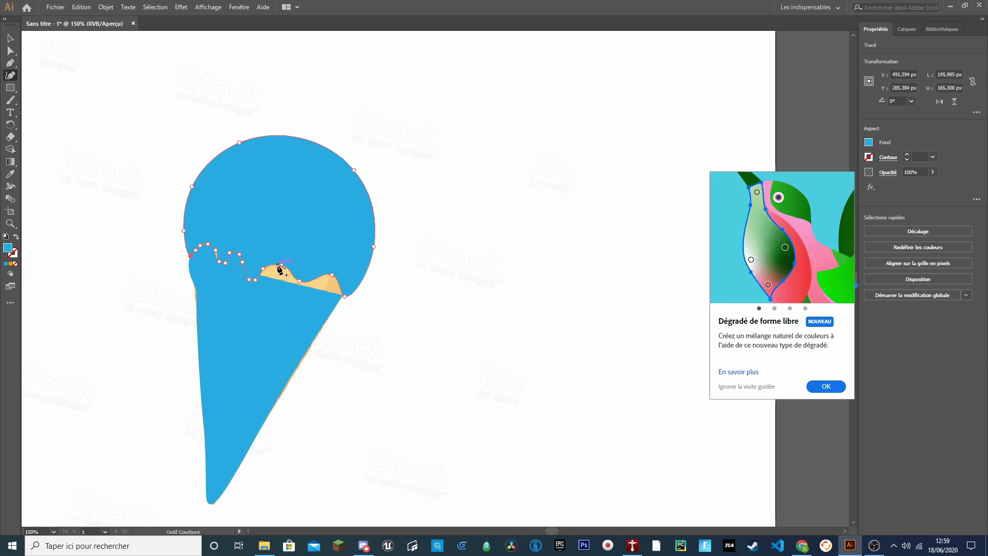
left_click(239, 291, "ctrl")
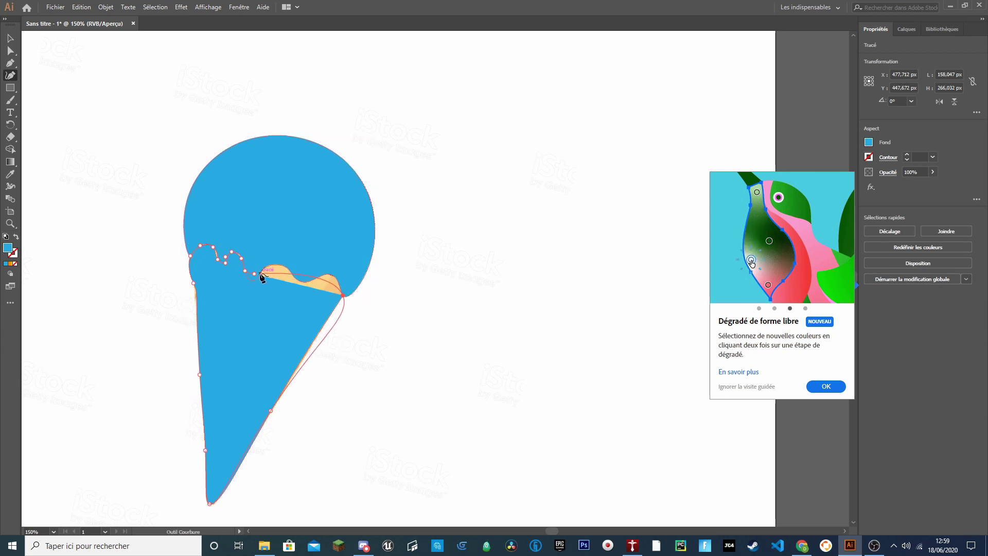
left_click(254, 274)
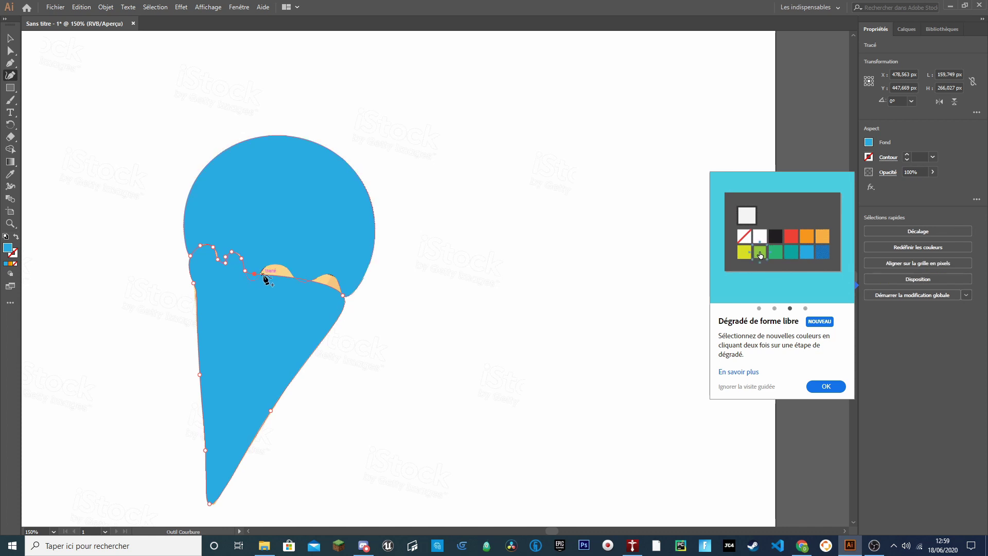
Add and adjust anchors on the remaining top edge to shape the third bump, the dip beside it and the last bump
left_click_drag(265, 274, 263, 269)
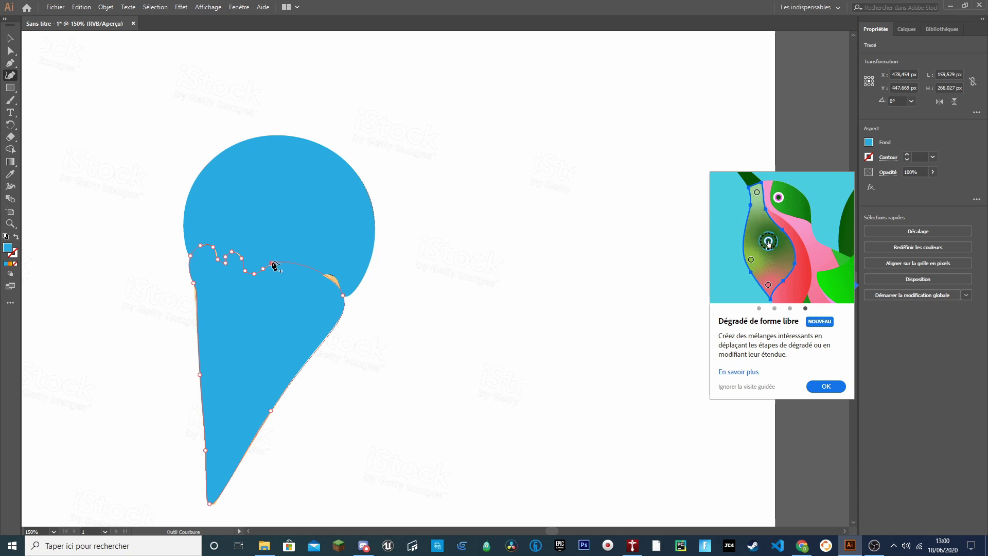
left_click(284, 268)
left_click_drag(283, 280, 283, 281)
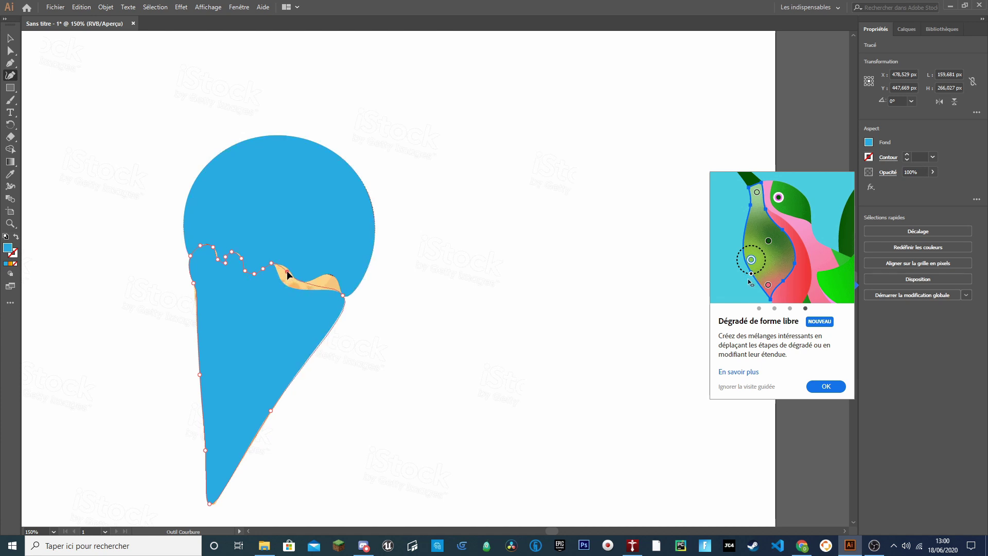
left_click(294, 278)
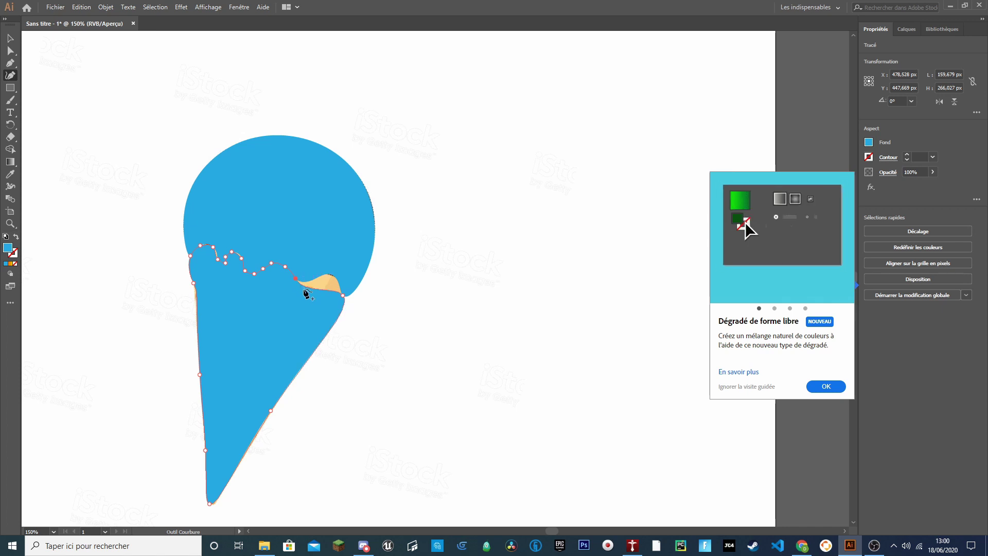
left_click(314, 279)
mouse_move(315, 280)
left_mouse_down()
mouse_move(300, 282)
mouse_move(323, 276)
left_mouse_up()
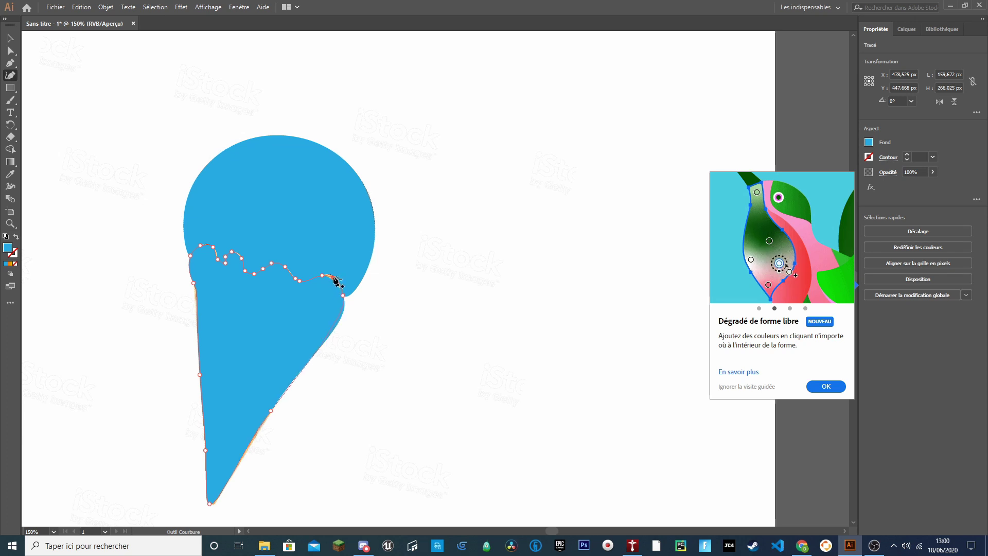
left_click(332, 276)
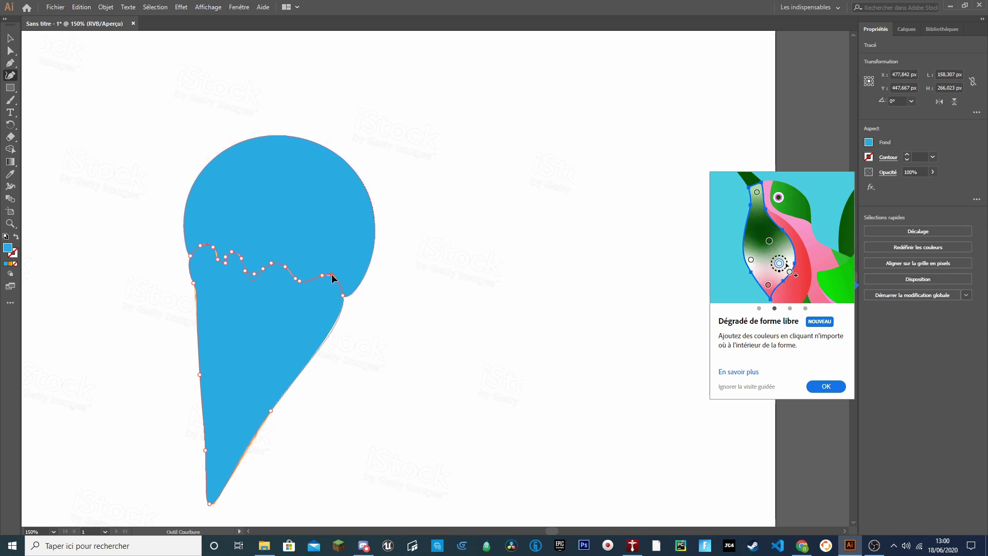
Add anchors on the second bump, the lower right edge and the upper left edge to fit the cone to the reference
left_click(238, 255)
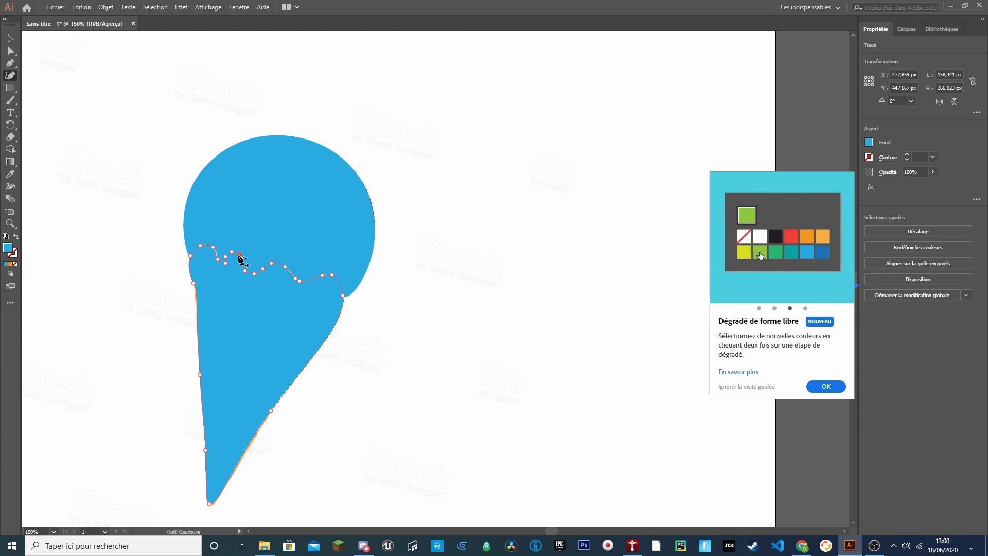
left_click(250, 448)
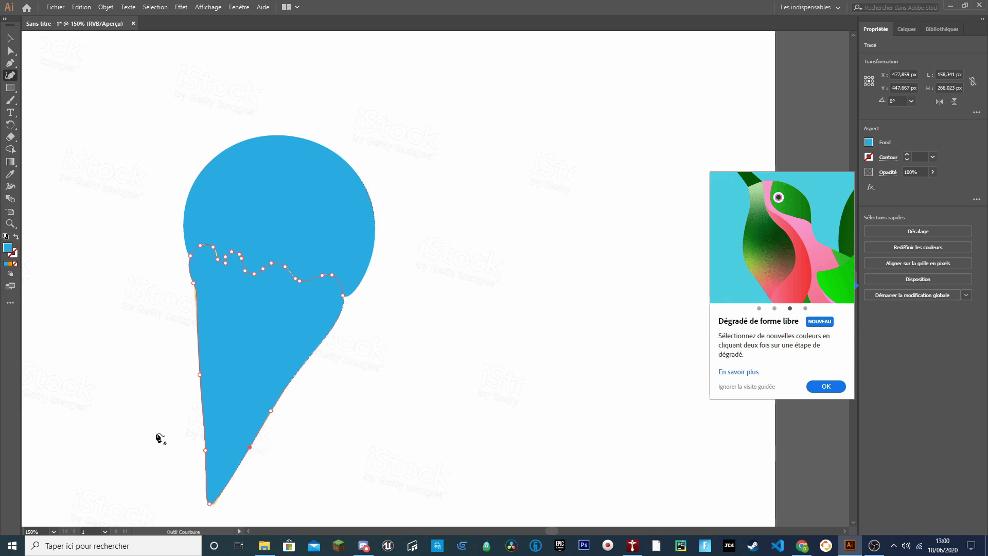
left_click(197, 298)
left_click_drag(197, 298, 194, 297)
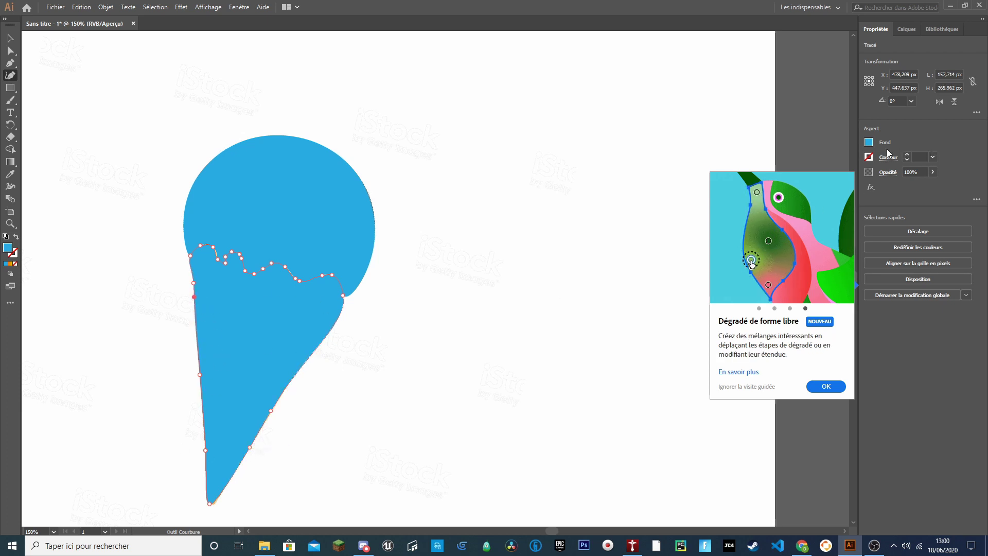
Try a dark magenta swatch on the cone, and fill it with the light orange swatch
left_click(868, 144)
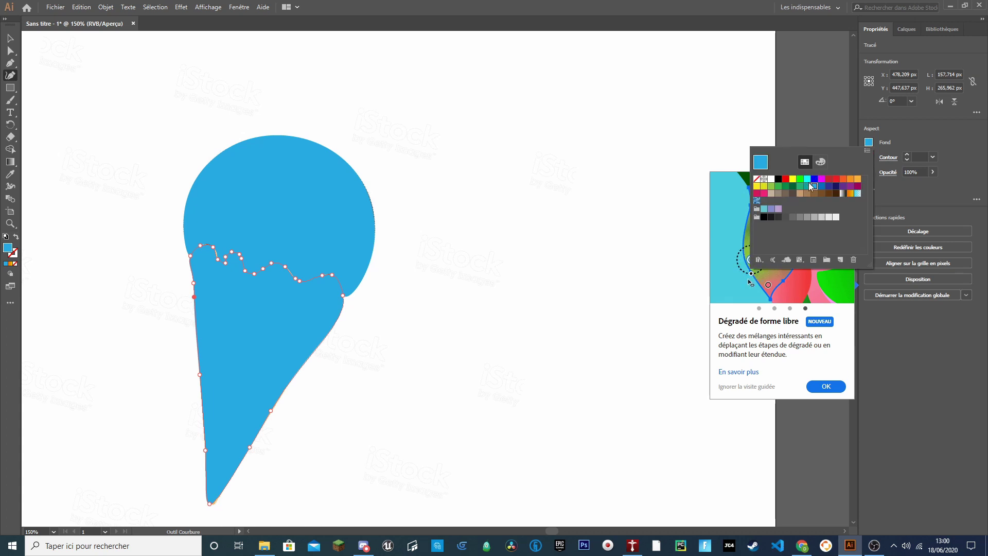
left_click(808, 186)
left_click(830, 186)
left_click(858, 186)
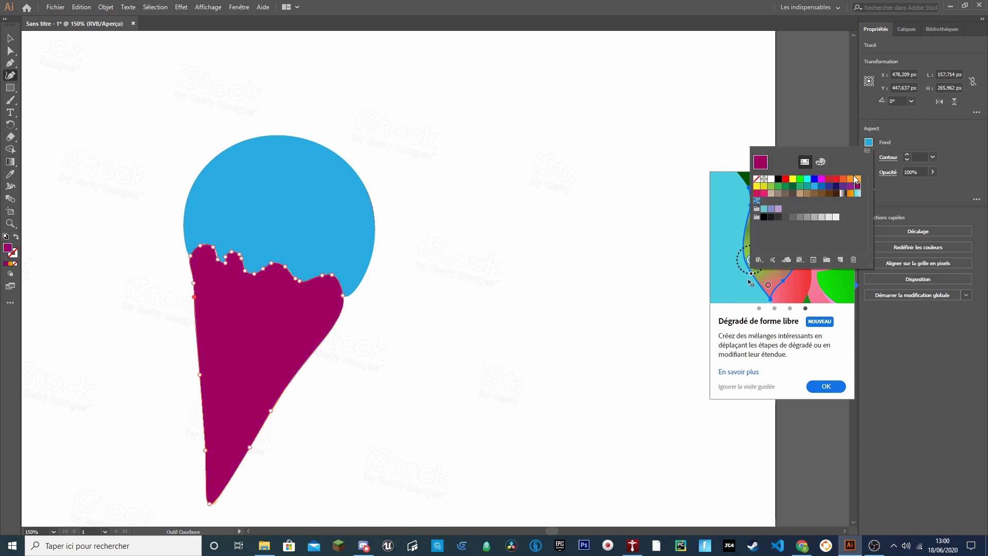
left_click(857, 179)
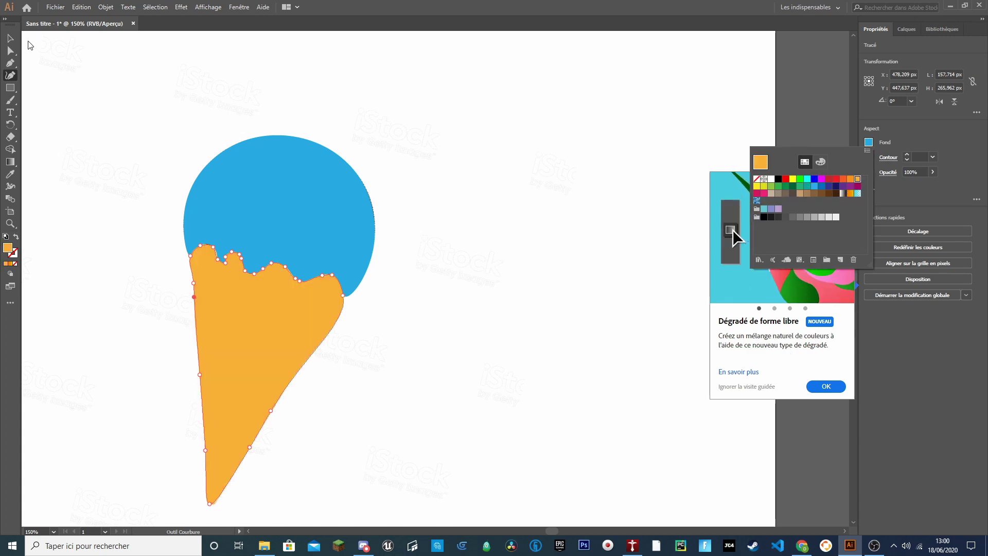
left_click(403, 358)
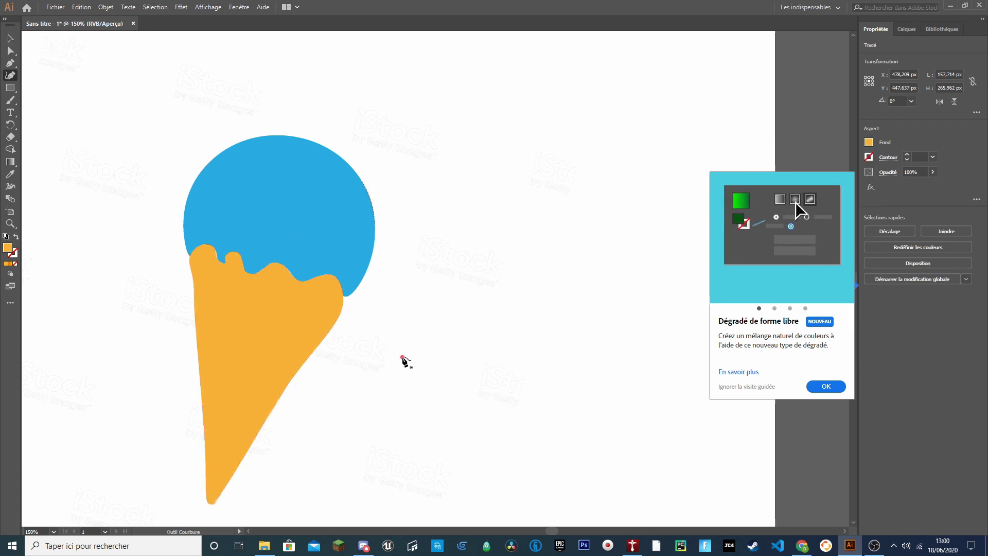
key("v")
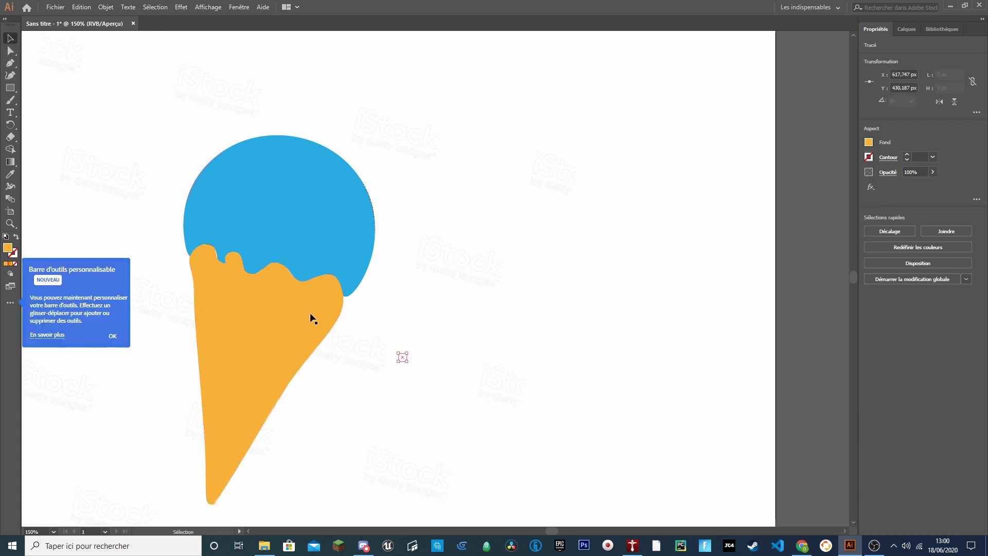
left_click_drag(424, 384, 379, 345)
key("Delete")
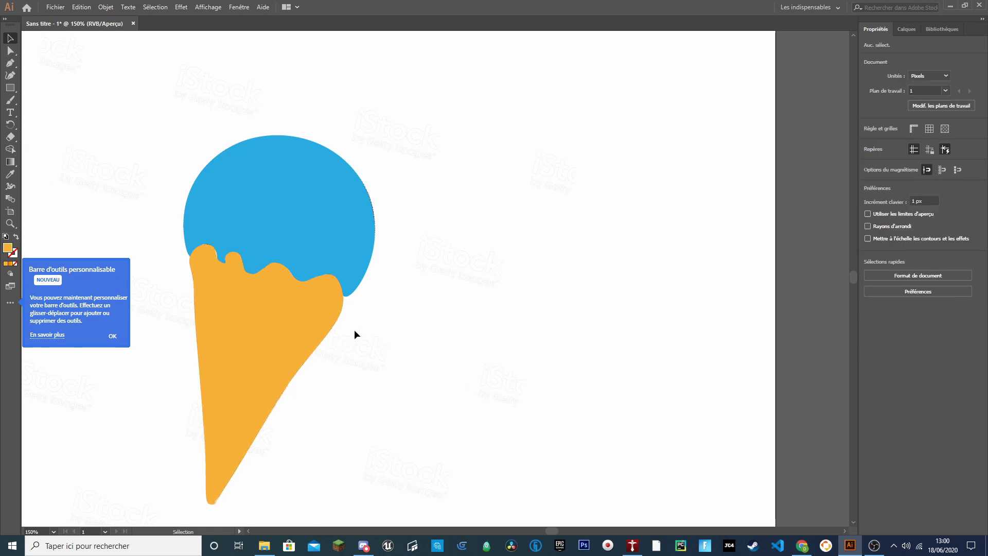
Select the cone and straighten the bulge below its upper right corner with the Pen tool, and return to the Curvature tool
left_click(340, 316)
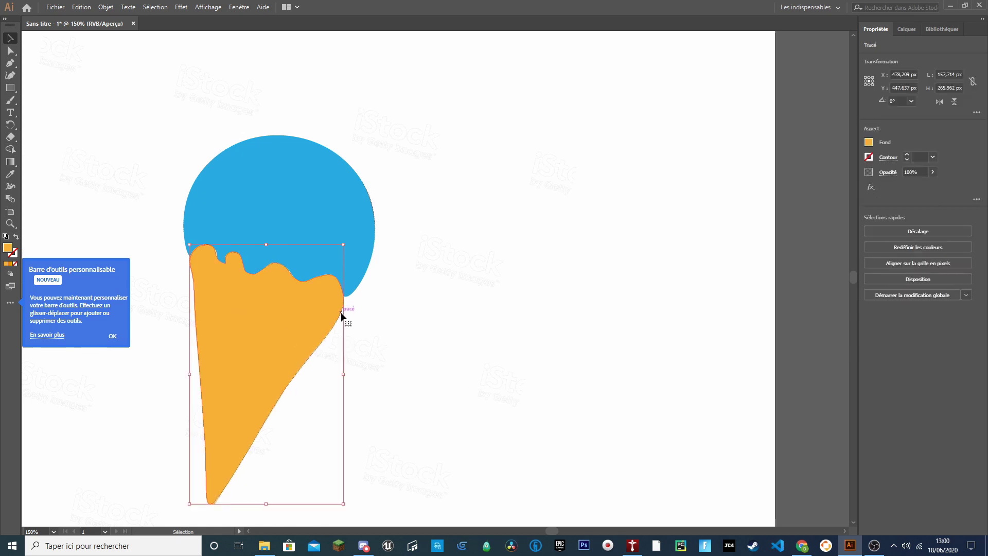
left_click(10, 62)
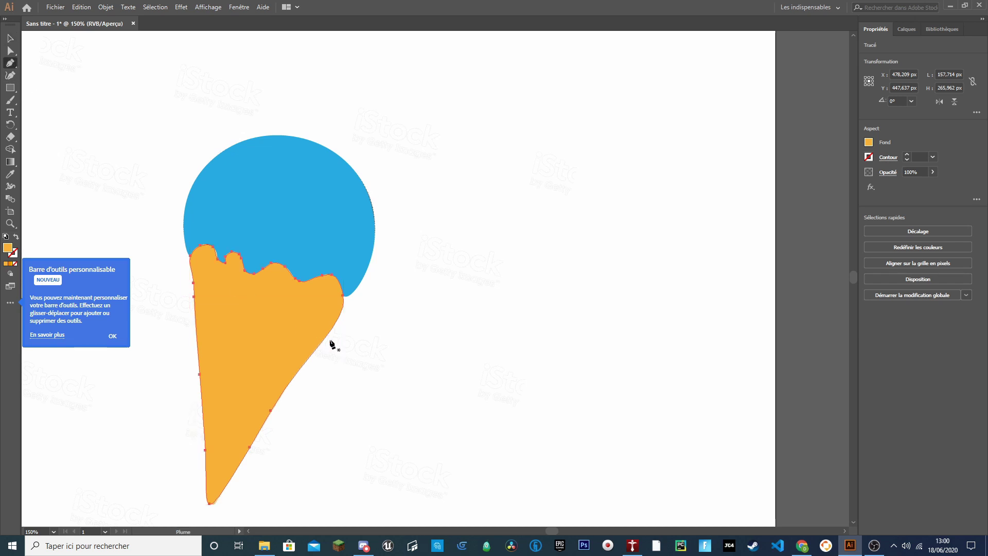
left_click(343, 308)
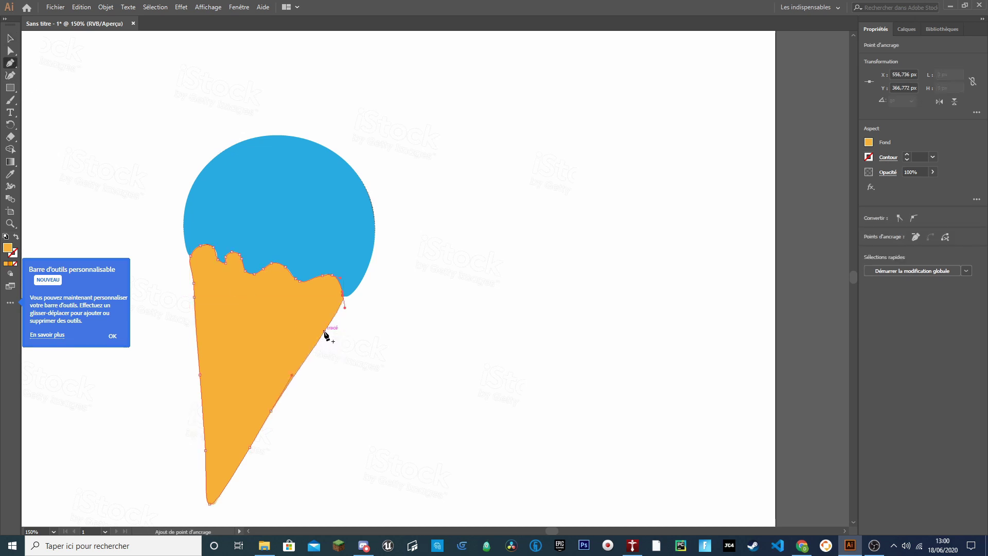
left_click(10, 75)
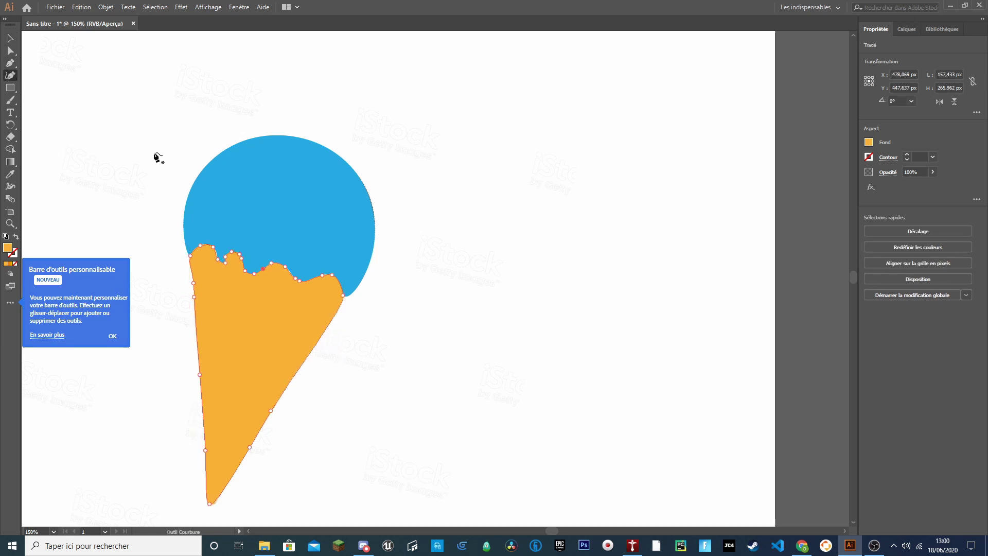
Add and adjust Curvature anchors along the cone's right edge to pull its outline below the upper right corner inward
left_click(323, 328)
left_click(340, 309)
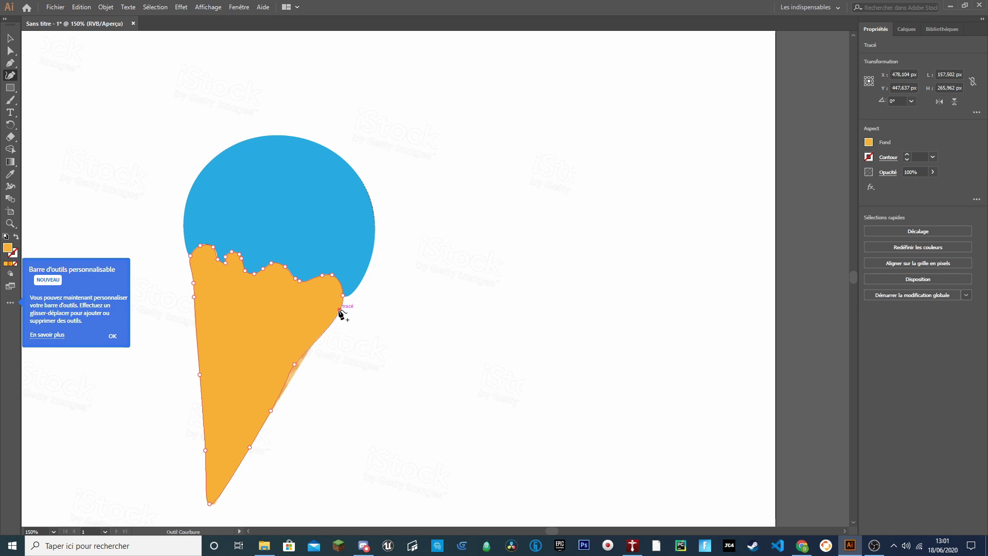
left_click_drag(335, 309, 336, 310)
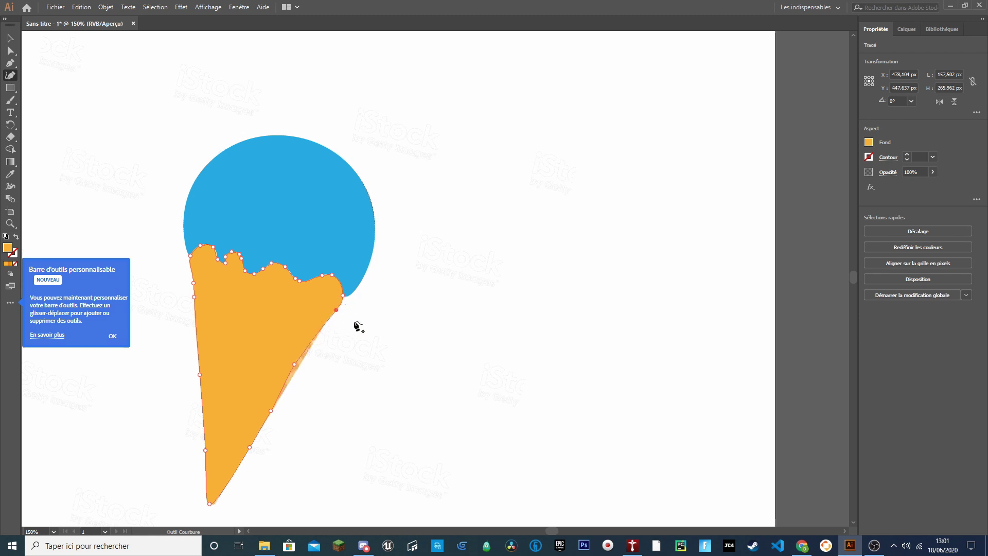
left_click(295, 364)
Adjust the anchors along the cone's left edge to straighten its middle and lower part, and deselect the cone
left_click(199, 355)
left_click_drag(200, 356, 203, 402)
left_click_drag(206, 449, 208, 456)
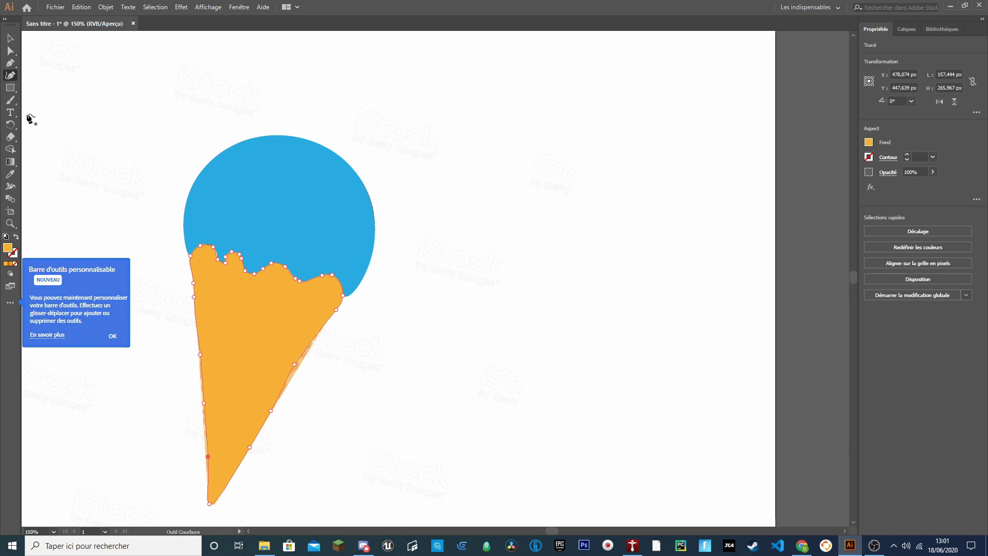
left_click(11, 38)
left_click(561, 489)
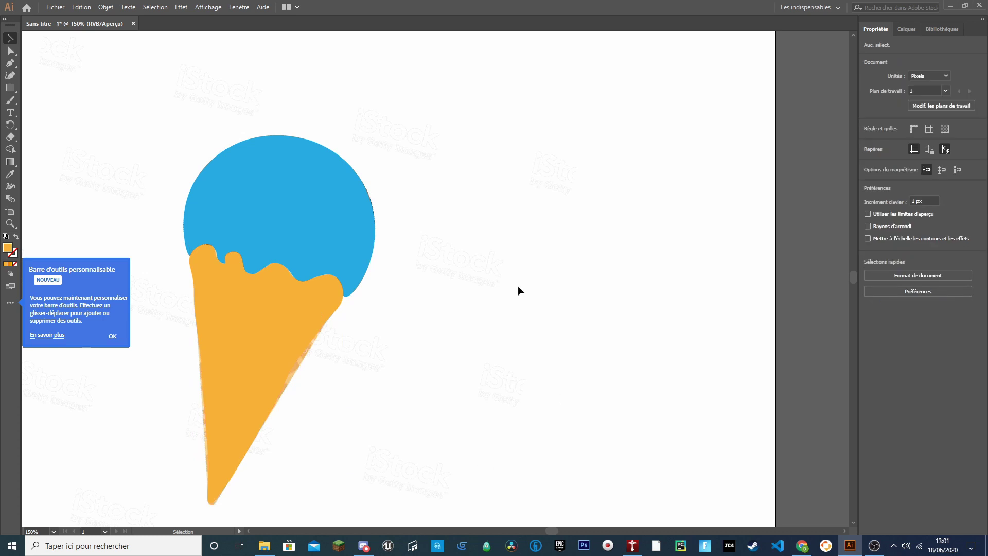
Toggle the visibility of layer Calque 2 to compare the traced ice cream with the reference image
left_click(907, 29)
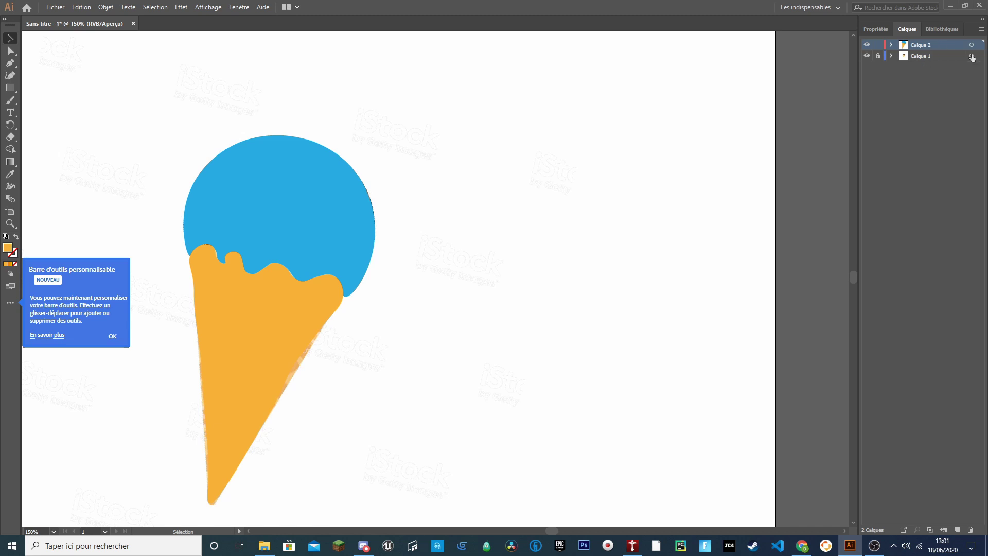
left_click(867, 45)
left_click(867, 44)
left_click(867, 45)
left_click(867, 45)
left_click(867, 44)
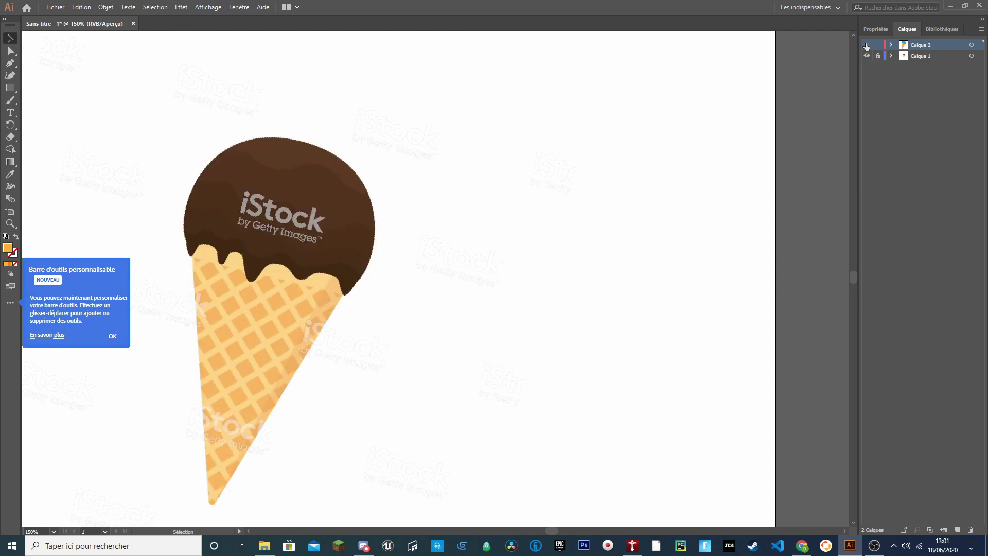
left_click(867, 45)
left_click(867, 45)
left_click(867, 45)
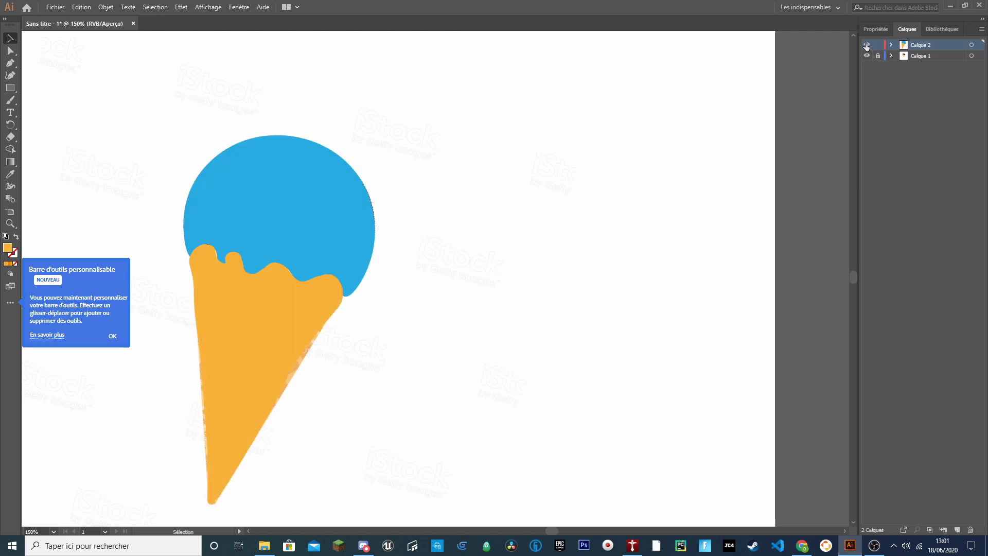
left_click(867, 45)
left_click(867, 45)
left_click(867, 45)
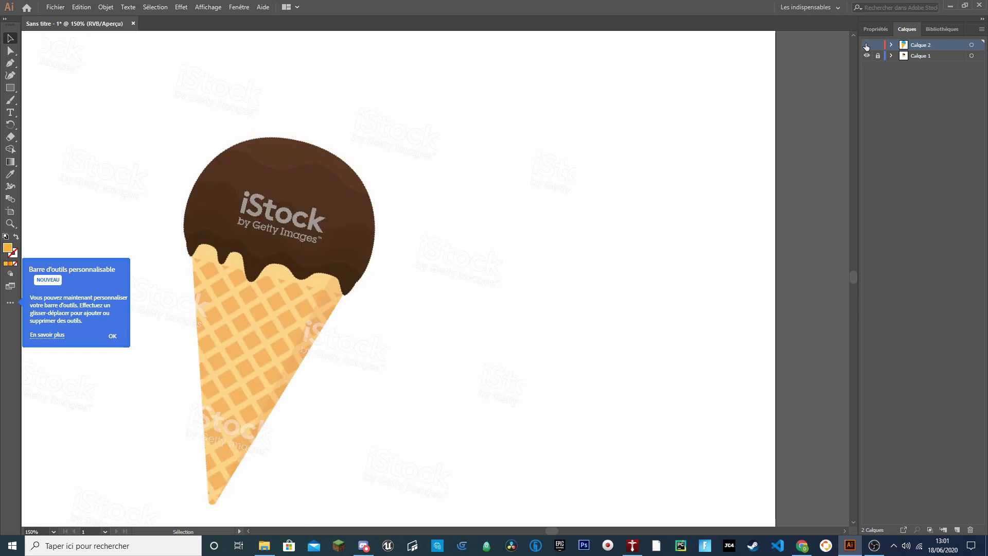
left_click(867, 44)
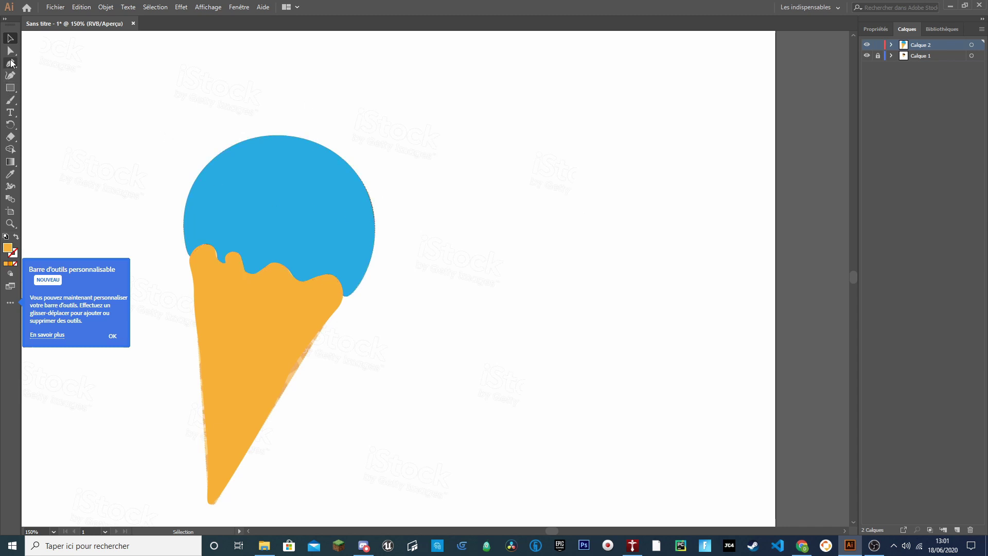
Draw a small flat oval about 42 by 15 px near the top of the blue scoop with the Curvature tool
left_click(10, 75)
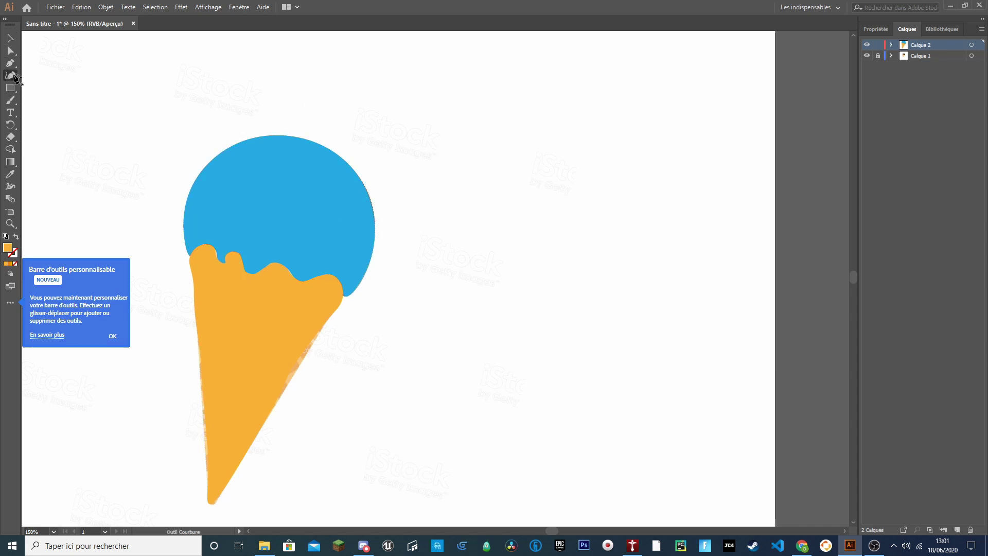
left_click(256, 172)
left_click(297, 171)
left_click(275, 210)
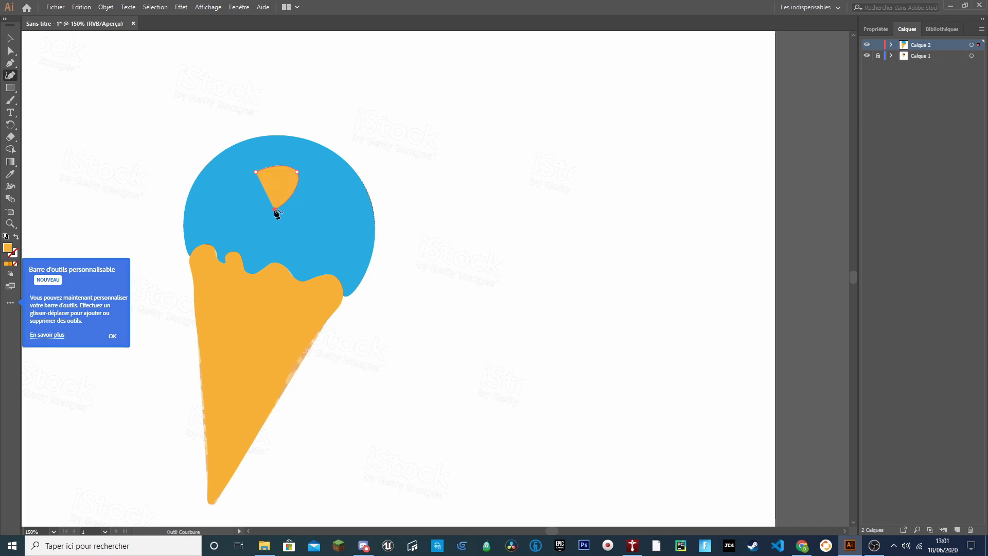
left_click_drag(275, 211, 267, 188)
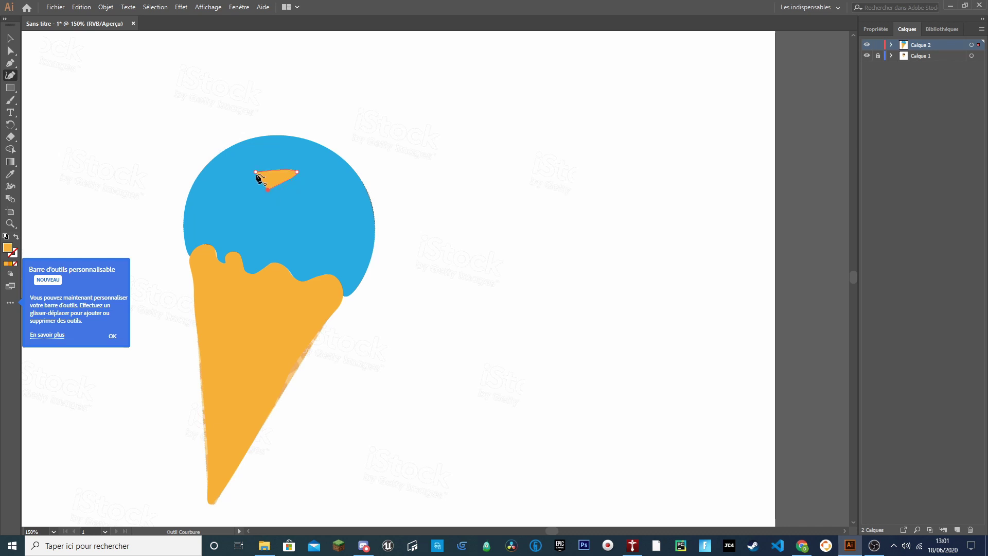
left_click(256, 173)
left_click_drag(269, 190, 276, 182)
left_click(278, 175)
left_click(16, 39)
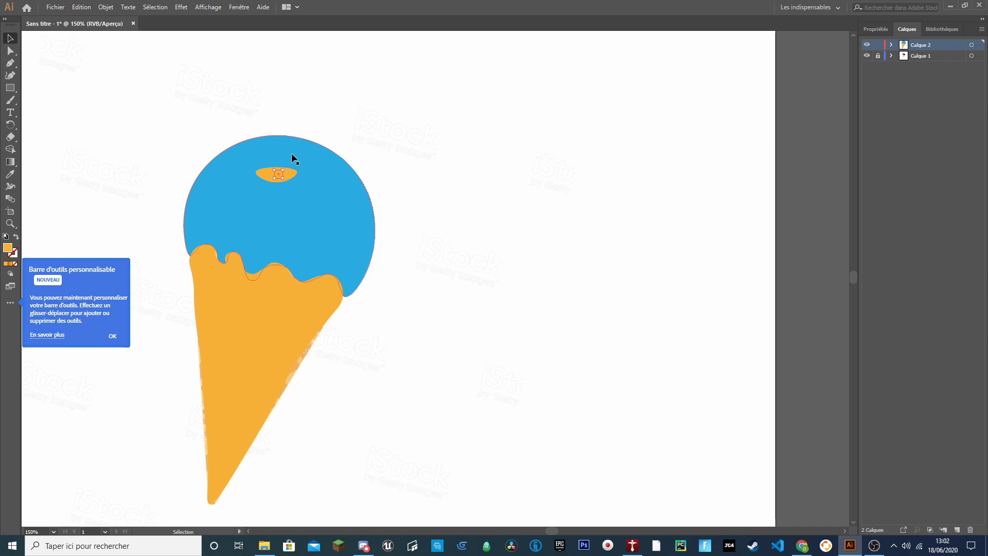
Fill the small oval with dark blue, turn it nearly upright and place it near the scoop's right edge
left_click_drag(272, 176, 340, 169)
left_click_drag(331, 216, 370, 237)
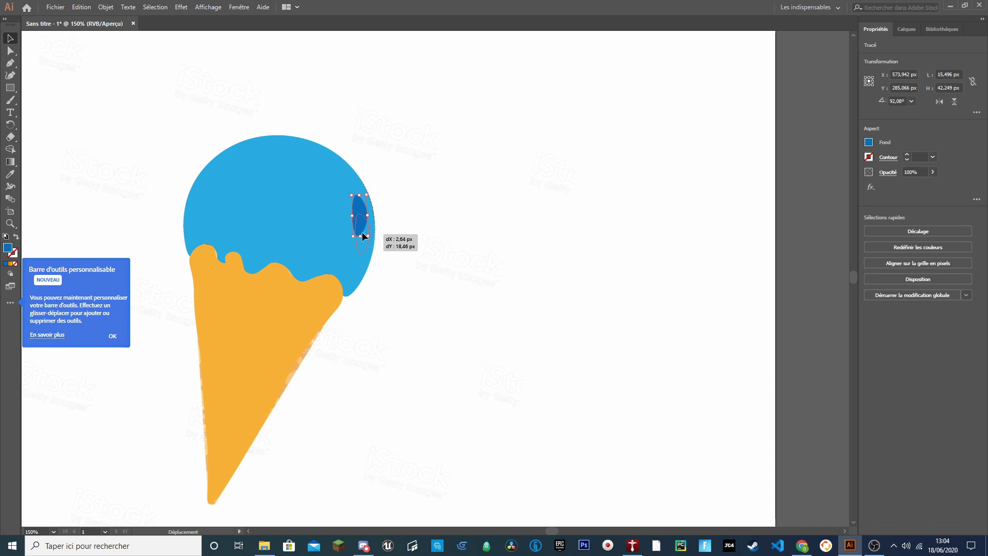
mouse_move(363, 236)
left_mouse_down()
mouse_move(374, 252)
mouse_move(367, 259)
mouse_move(358, 224)
mouse_move(359, 235)
left_mouse_up()
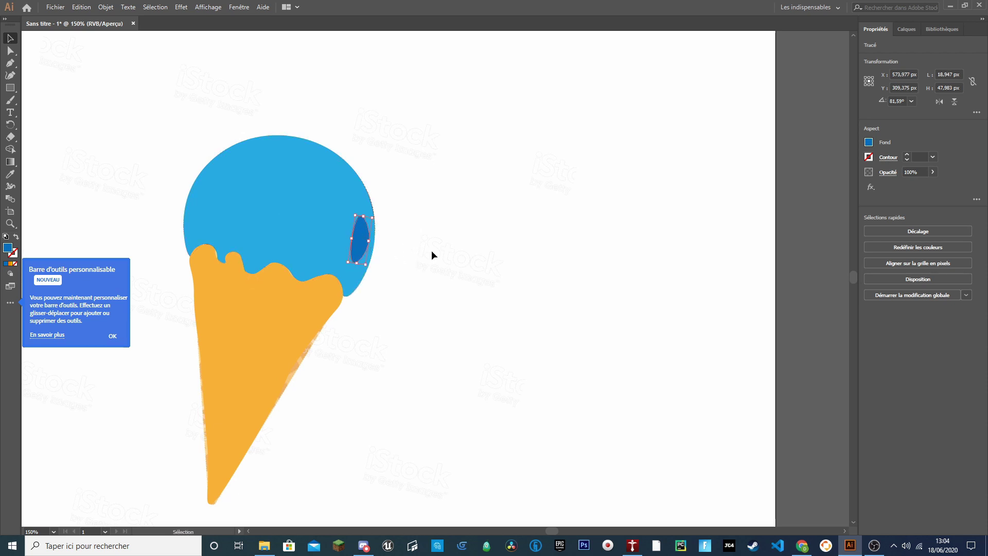
left_click(393, 319)
Move the dark blue oval to the scoop's upper right and tilt it to follow the curve as a highlight
scroll(397, 319, "down", 3)
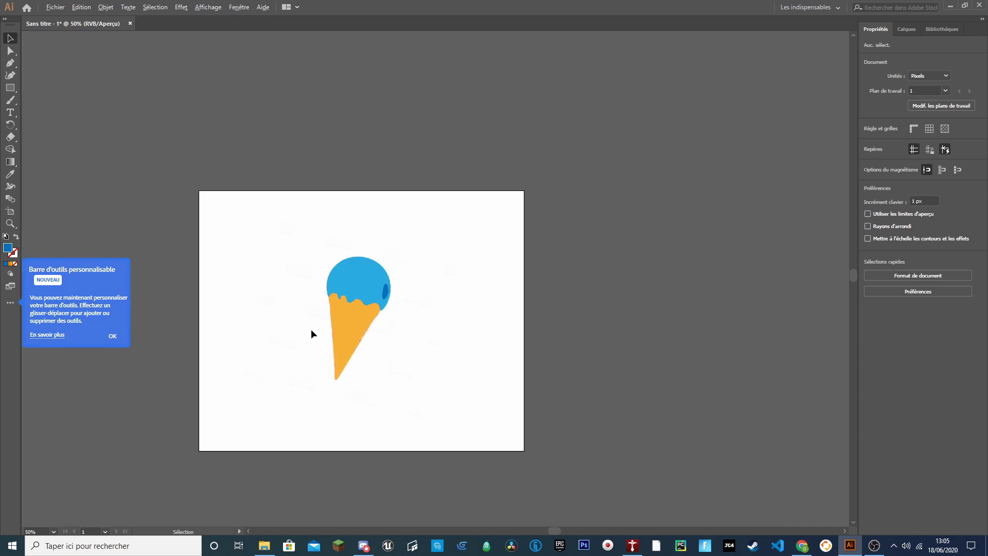
scroll(304, 330, "up", 1)
left_click_drag(418, 286, 410, 252)
left_click(495, 326)
left_click(458, 274)
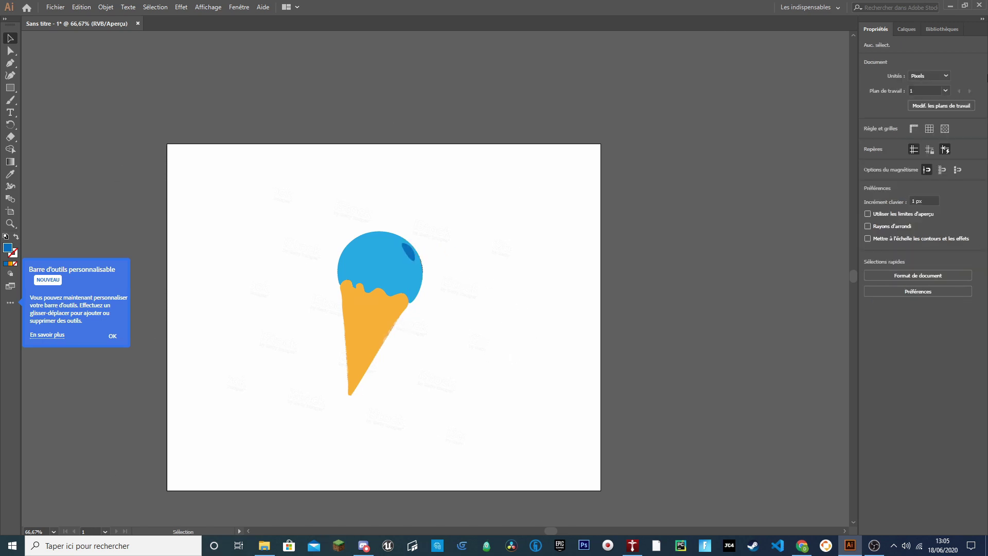
Hide the reference image layer Calque 1
left_click(907, 30)
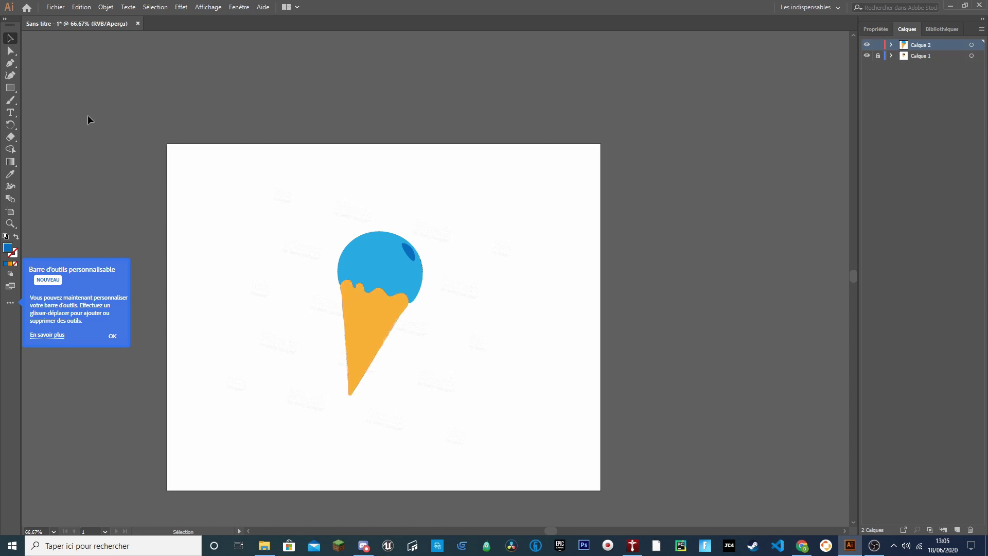
left_click(11, 88)
left_click(10, 39)
scroll(418, 301, "up", 3)
scroll(406, 296, "down", 1)
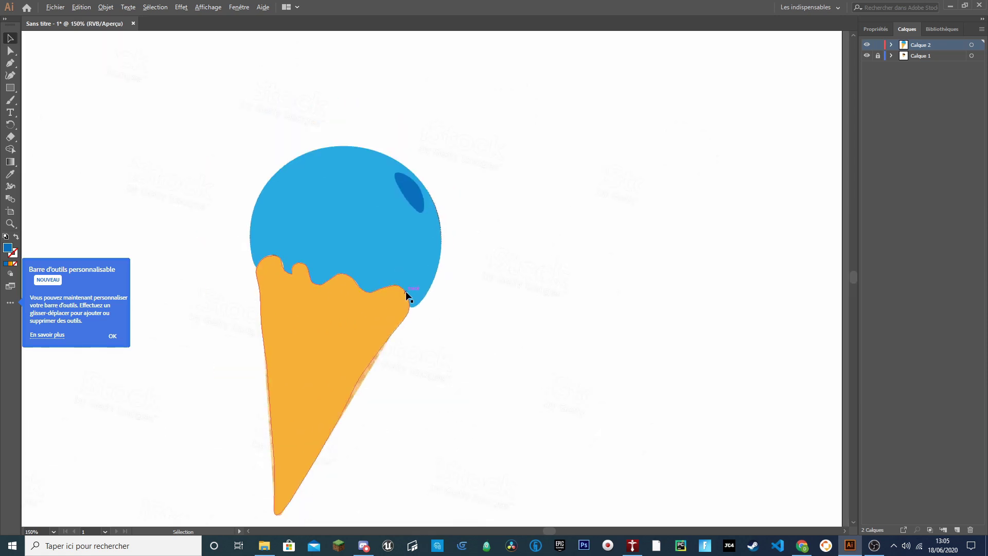
left_click(866, 57)
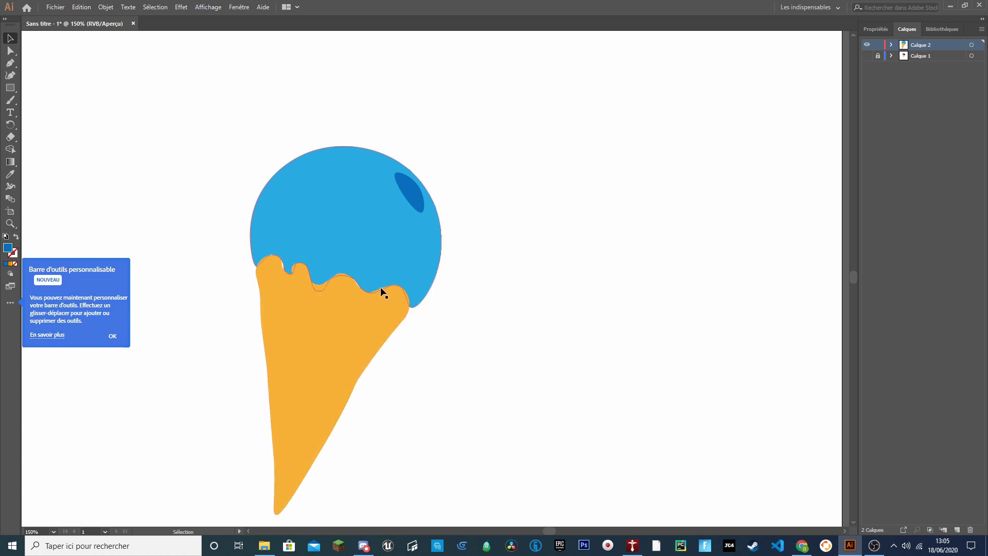
Reshape the right shoulder of the cone's third bump with the Curvature tool to cover the gap against the scoop
left_click(9, 63)
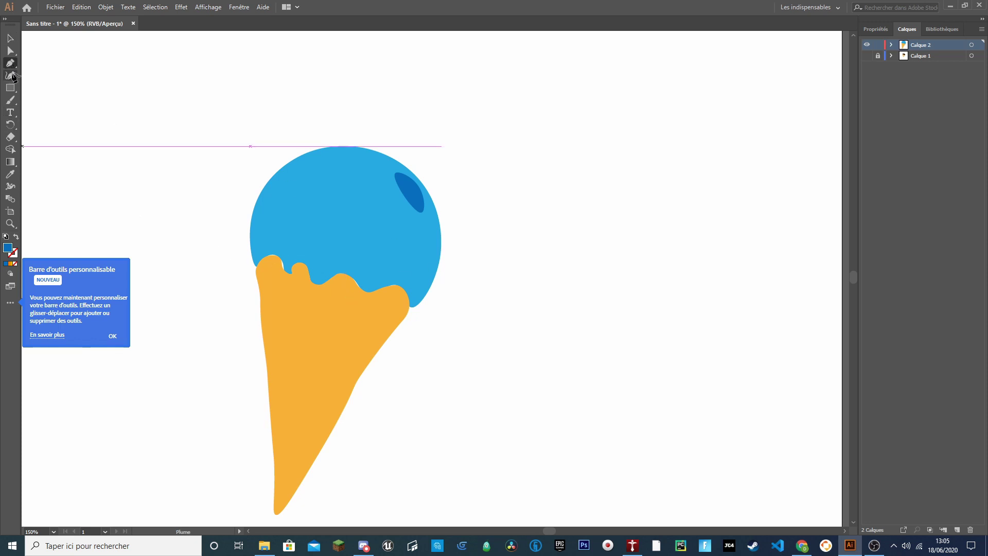
left_click(11, 76)
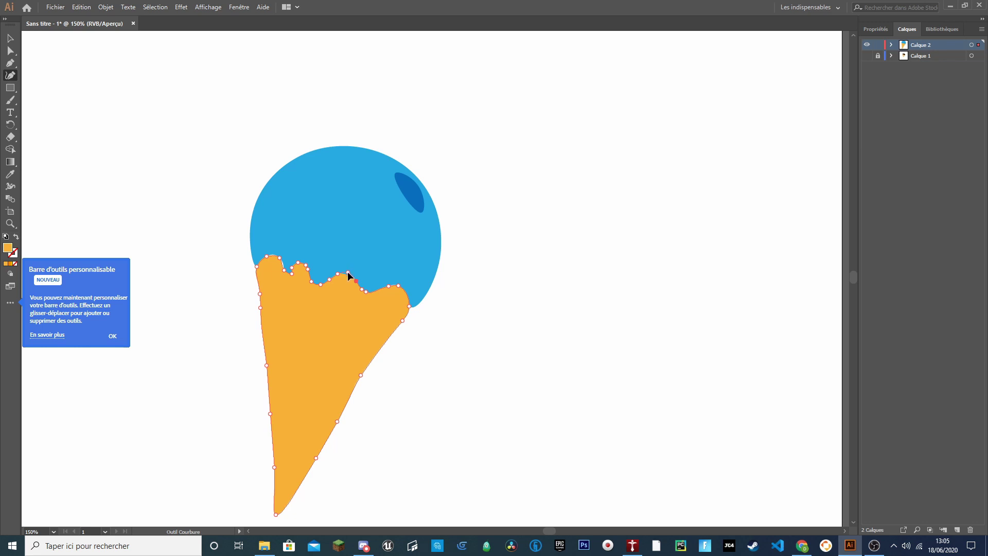
left_click(348, 272)
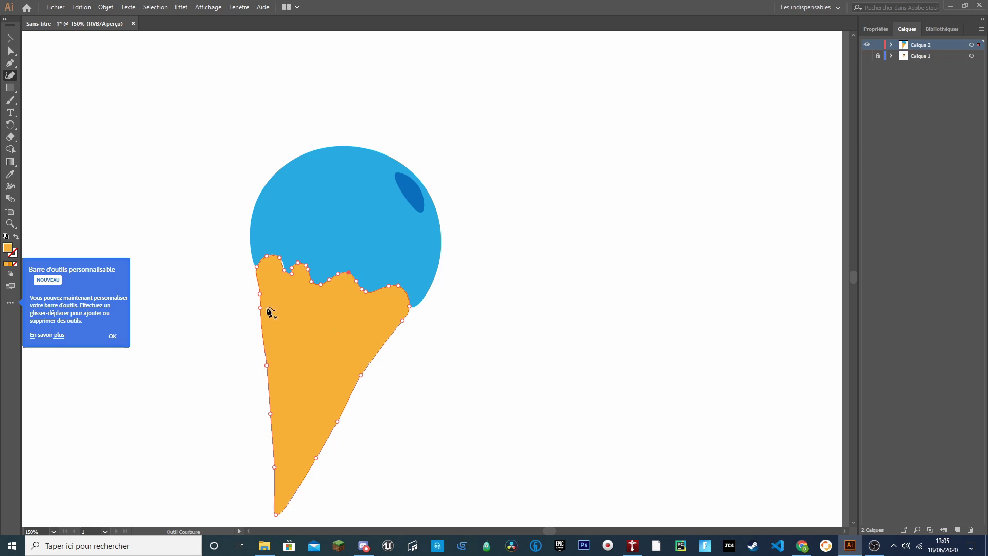
Adjust the anchors on the cone's second bump and the dip beside it to close the gaps against the scoop
left_click(299, 263)
left_click(305, 263)
left_click(297, 261)
left_click_drag(282, 264, 285, 264)
left_click_drag(293, 276, 285, 272)
Round out the tops of the cone's first and last bumps with Curvature anchors, and deselect the cone
left_click(274, 256)
left_click(394, 283)
left_click(385, 284)
left_click(10, 42)
left_click(456, 384)
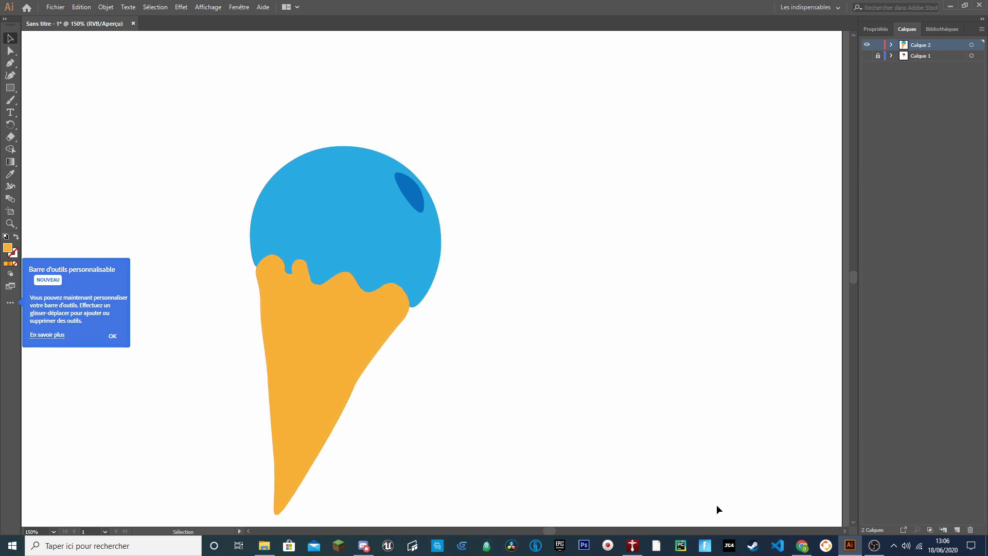
Add a Curvature anchor on the right slope of the cone's second bump to cover the white sliver, and deselect the cone
scroll(238, 257, "up", 8)
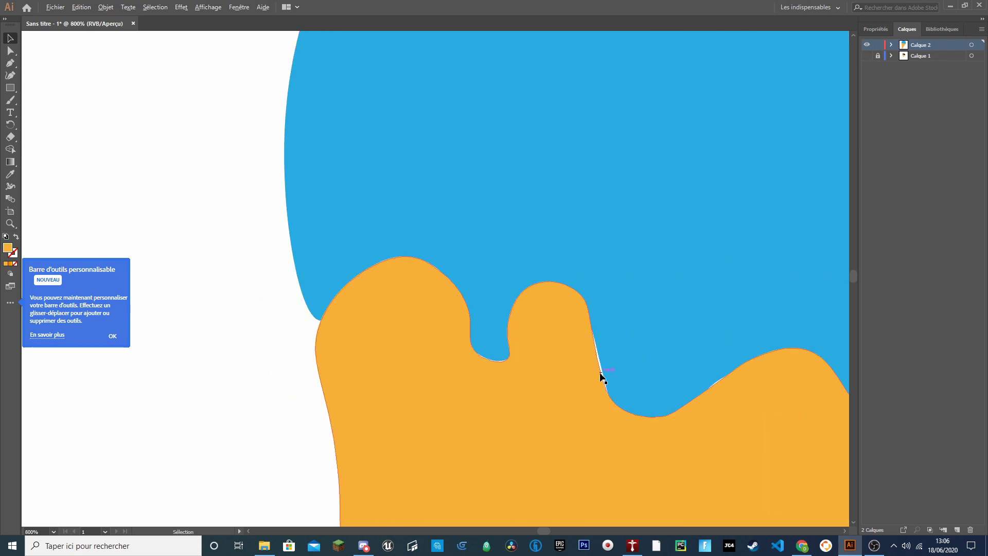
left_click(602, 371)
left_click(11, 75)
left_click(602, 369)
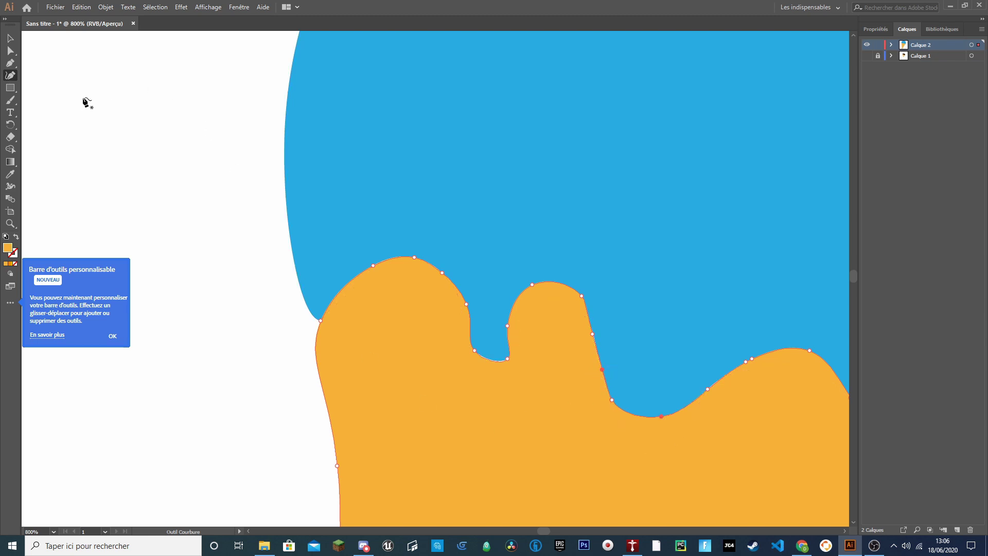
left_click(10, 38)
left_click(200, 435)
scroll(201, 436, "down", 1)
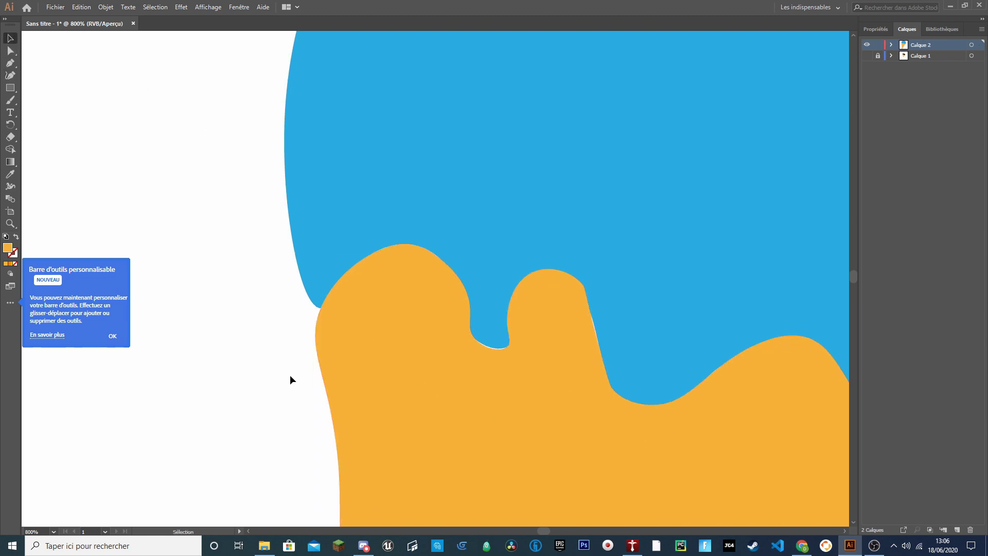
Add a Curvature anchor at the bottom of the dip between the first two bumps to close the white gap
left_click(10, 75)
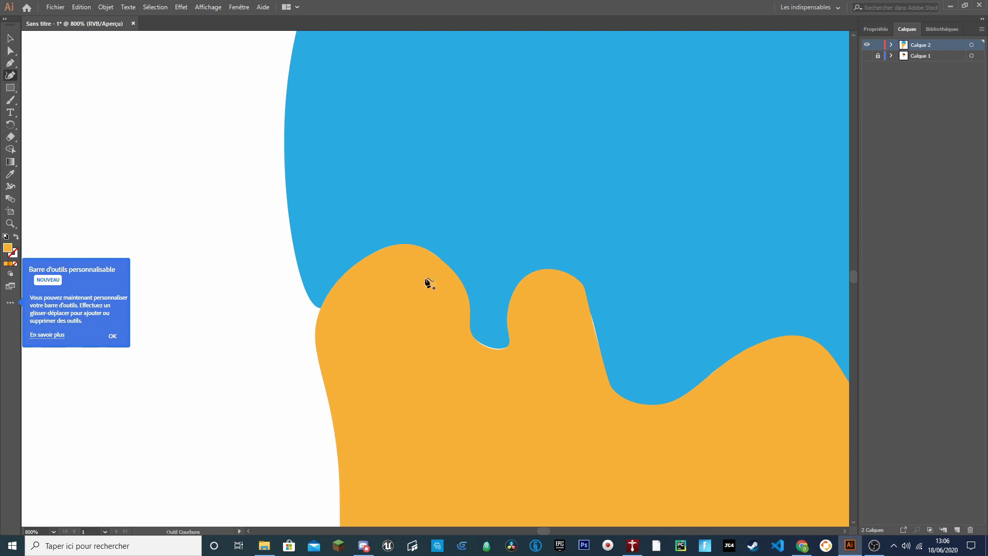
left_click(495, 347)
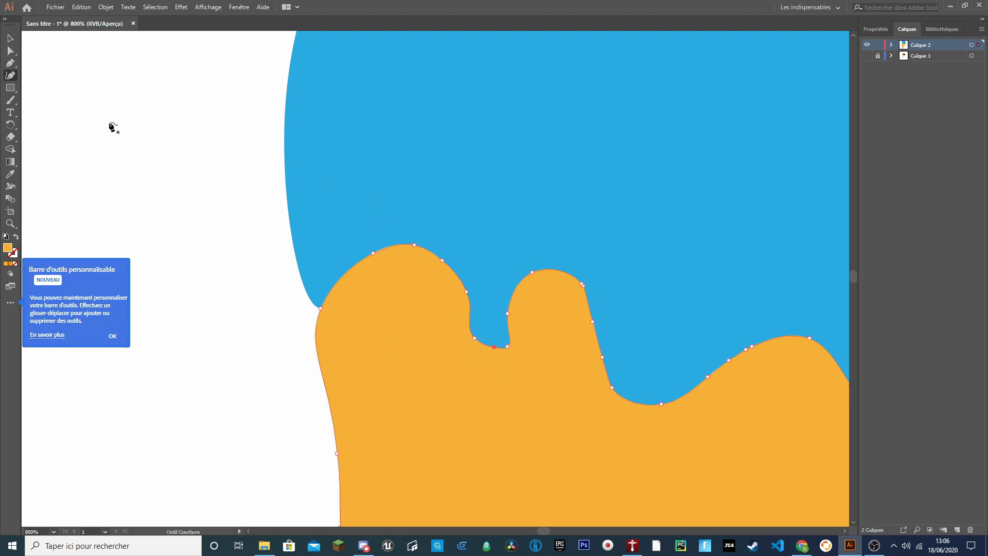
left_click(11, 50)
scroll(204, 393, "down", 8)
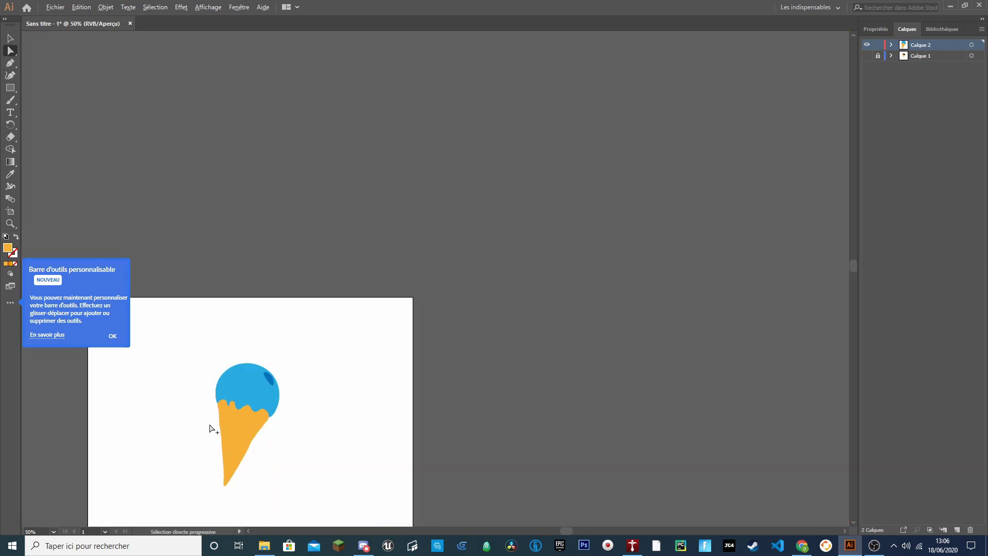
scroll(132, 450, "up", 3)
scroll(137, 453, "down", 2)
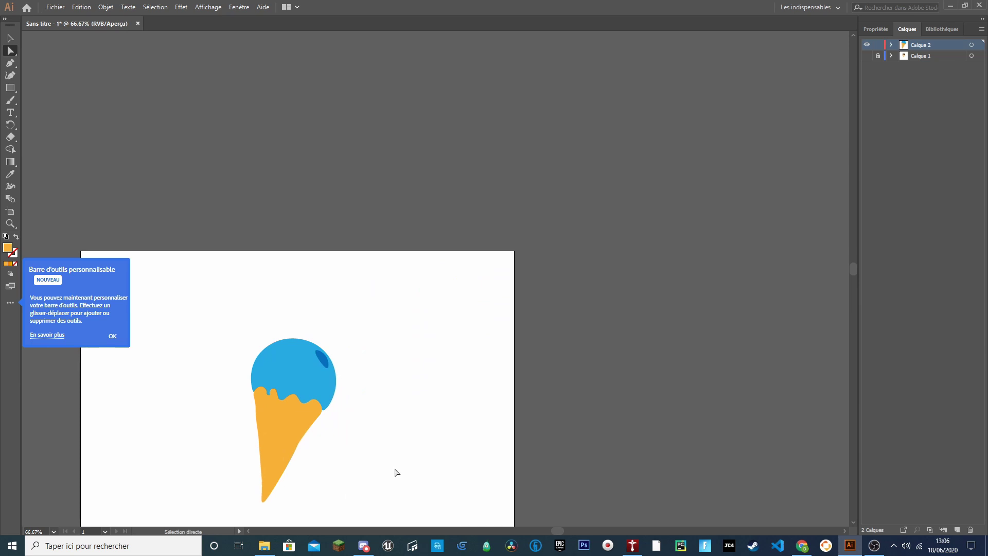
scroll(361, 489, "down", 2)
scroll(301, 462, "down", 4)
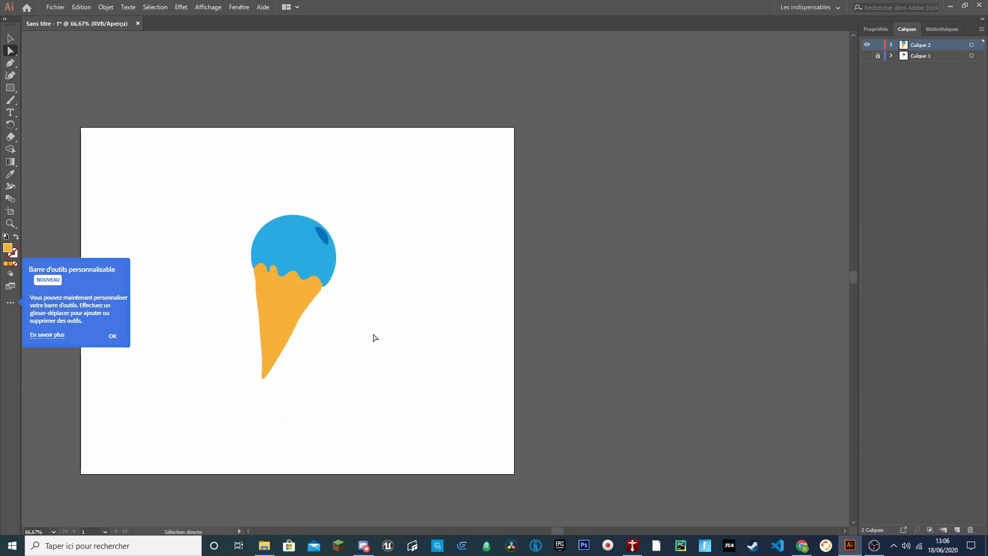
left_click(11, 75)
left_click(326, 281)
left_click(331, 309)
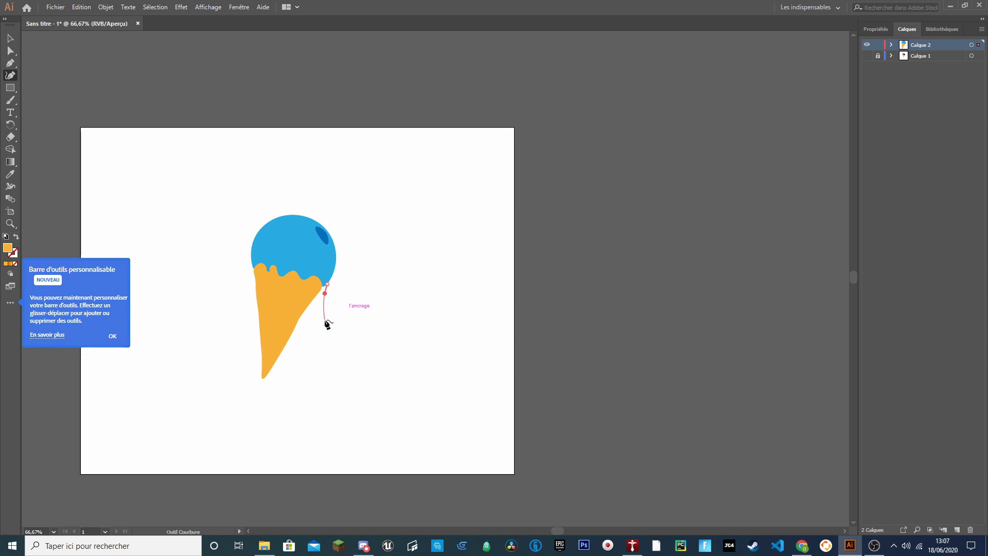
key("ctrl+z")
Pull the scoop's lower-right edge down with Curvature anchors into a long drip beside the cone, and delete the extra anchor at its inner top
scroll(331, 299, "up", 1)
scroll(323, 307, "up", 3)
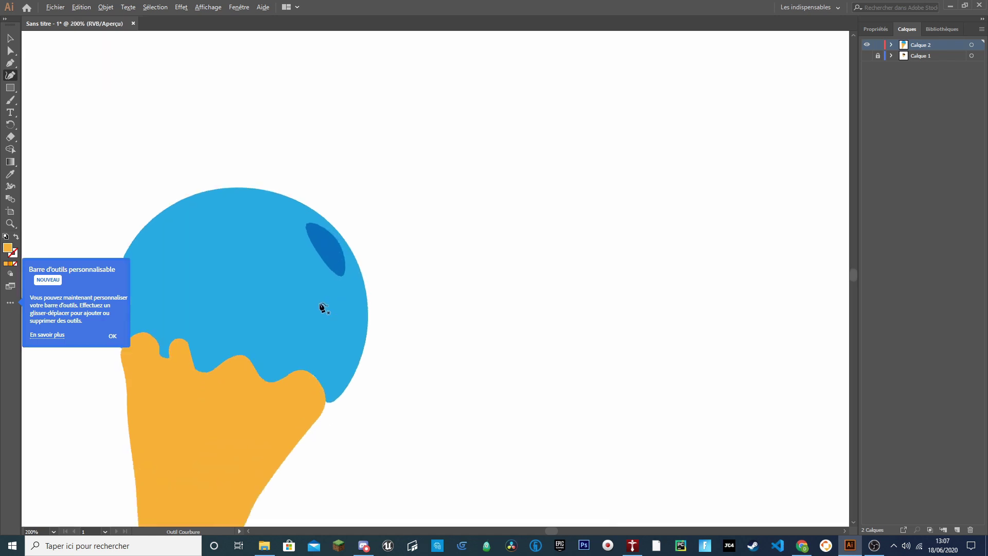
scroll(342, 405, "up", 2)
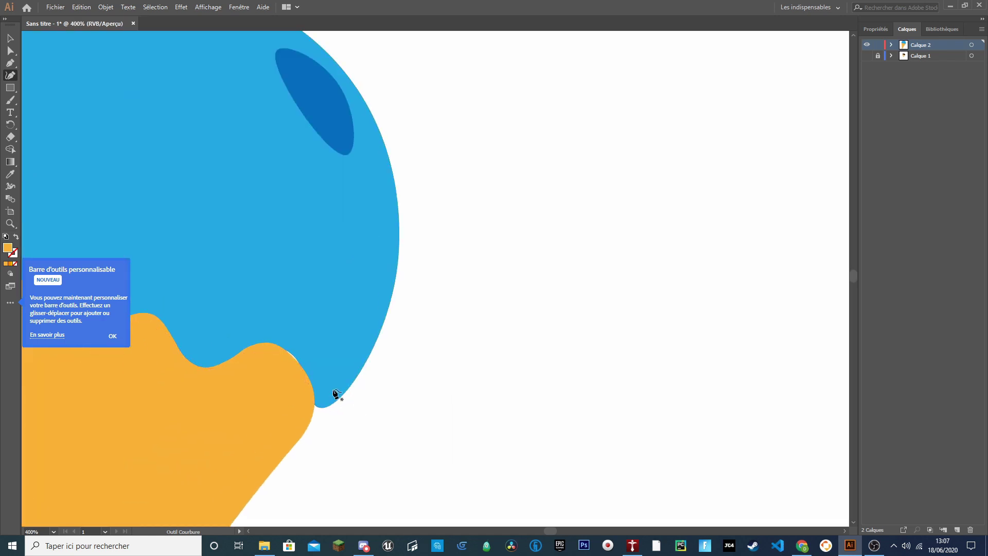
left_click(333, 408)
left_click(331, 483)
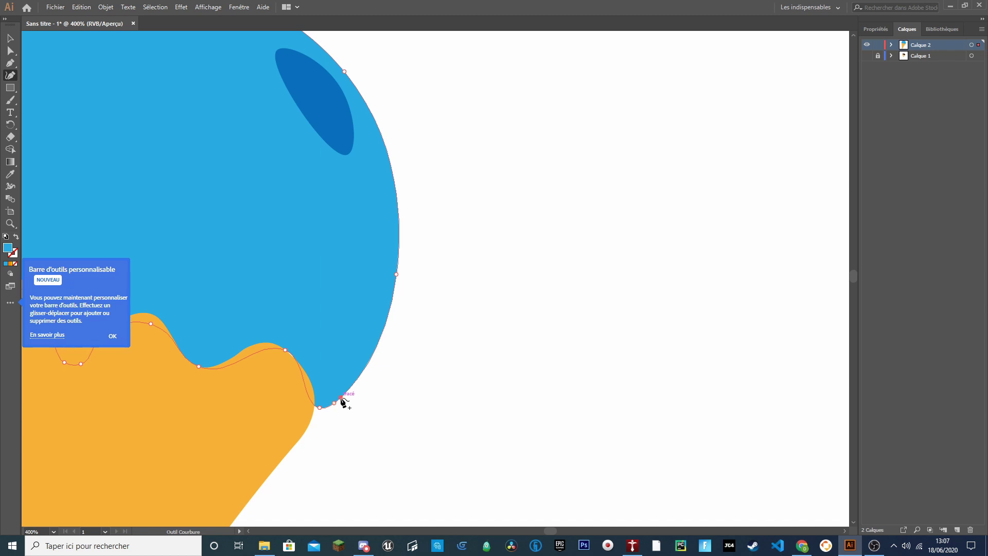
left_click_drag(342, 399, 339, 533)
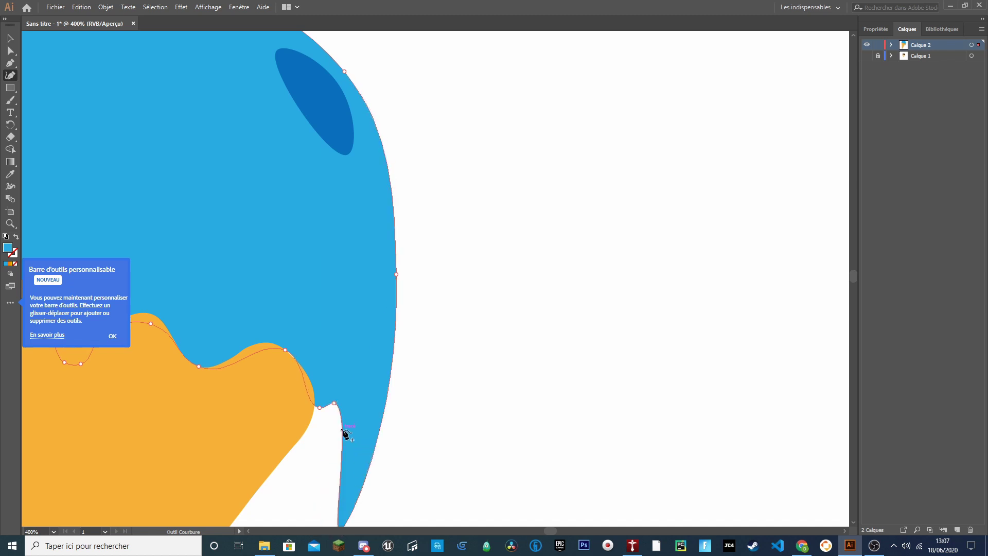
left_click_drag(341, 430, 329, 467)
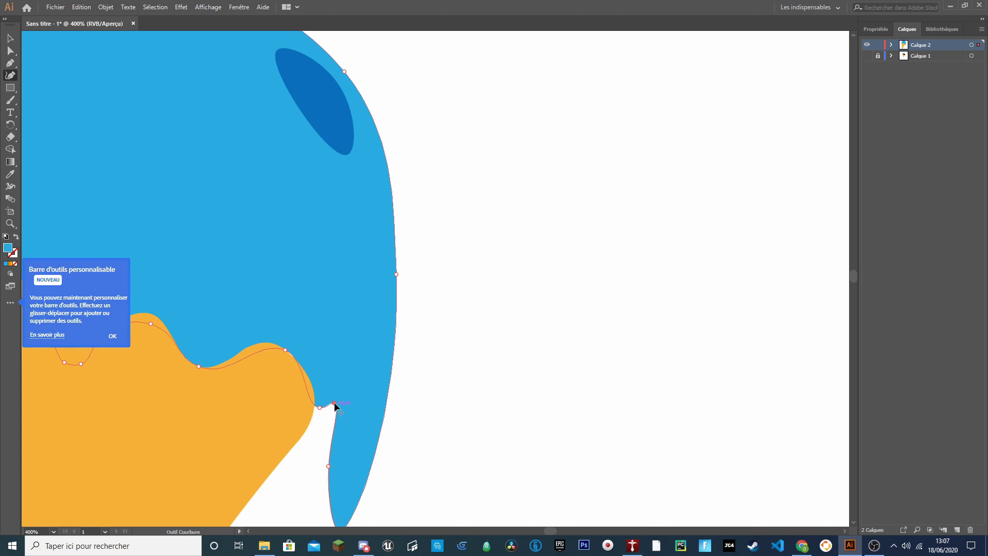
key("Delete")
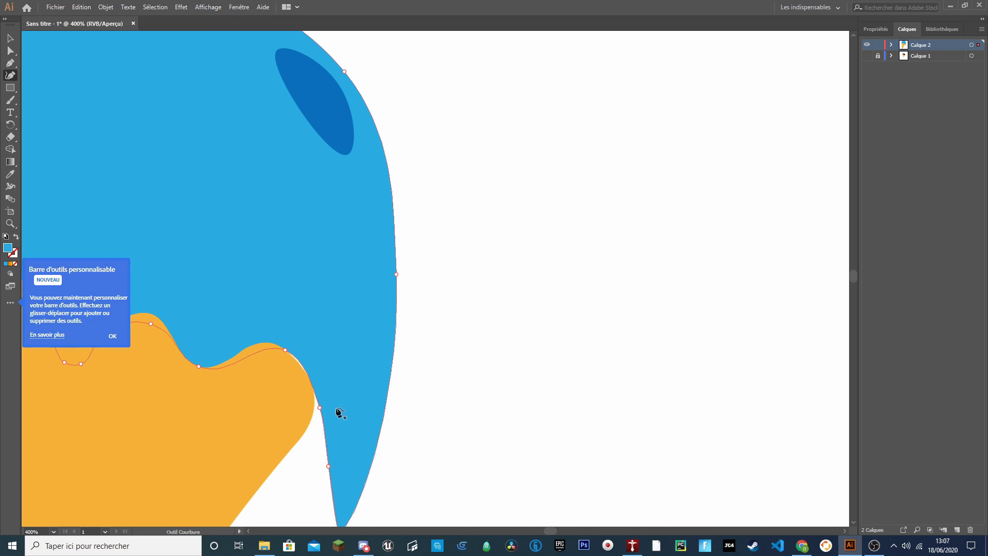
Add a Curvature anchor on the scoop's edge beside the cone's last bump to close the white sliver, and deselect the scoop
left_click(298, 364)
left_click(10, 38)
left_click(646, 459)
Examine the pointed drip's shape and proportions against the whole ice cream cone
scroll(494, 492, "down", 4)
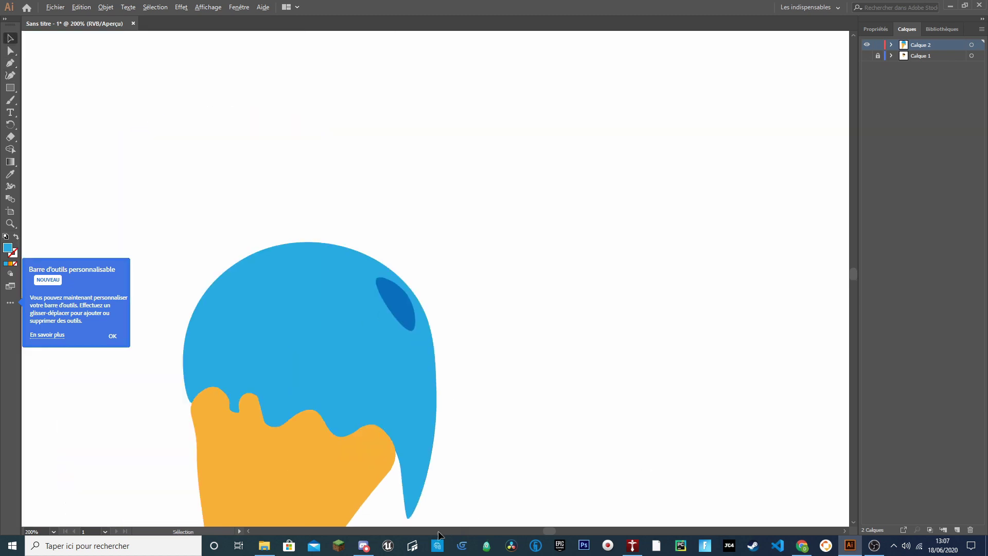
scroll(471, 506, "up", 4)
scroll(314, 518, "down", 5)
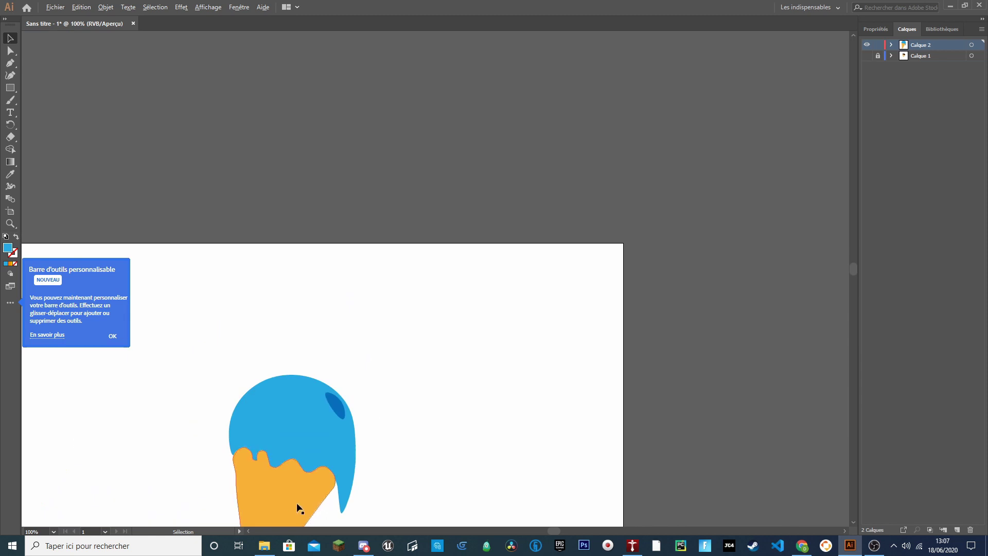
scroll(167, 496, "up", 4)
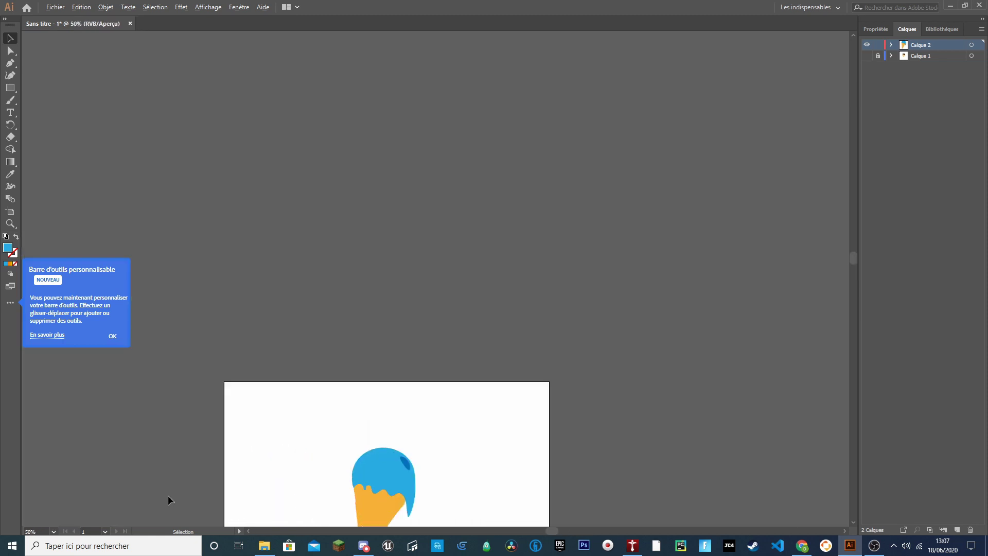
scroll(608, 506, "down", 5)
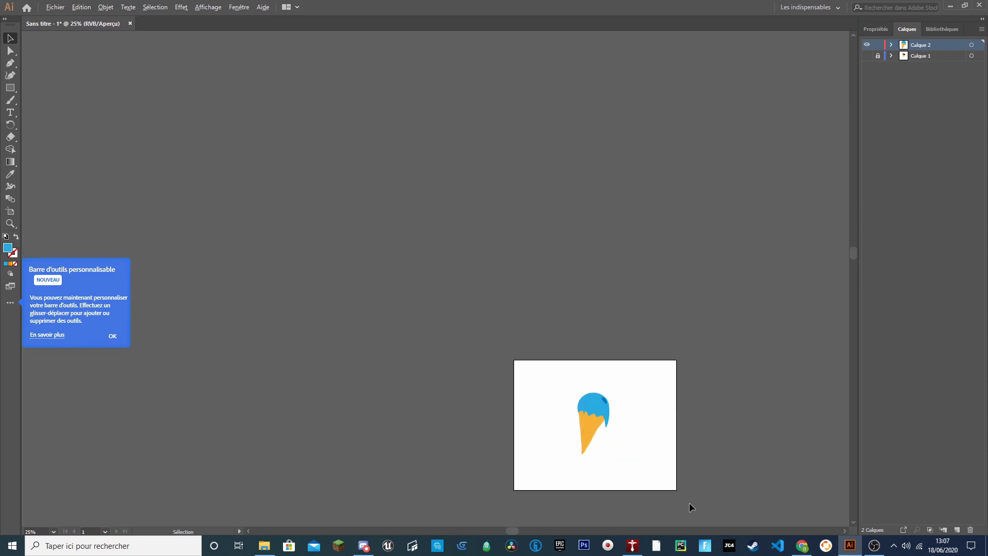
scroll(690, 503, "up", 4)
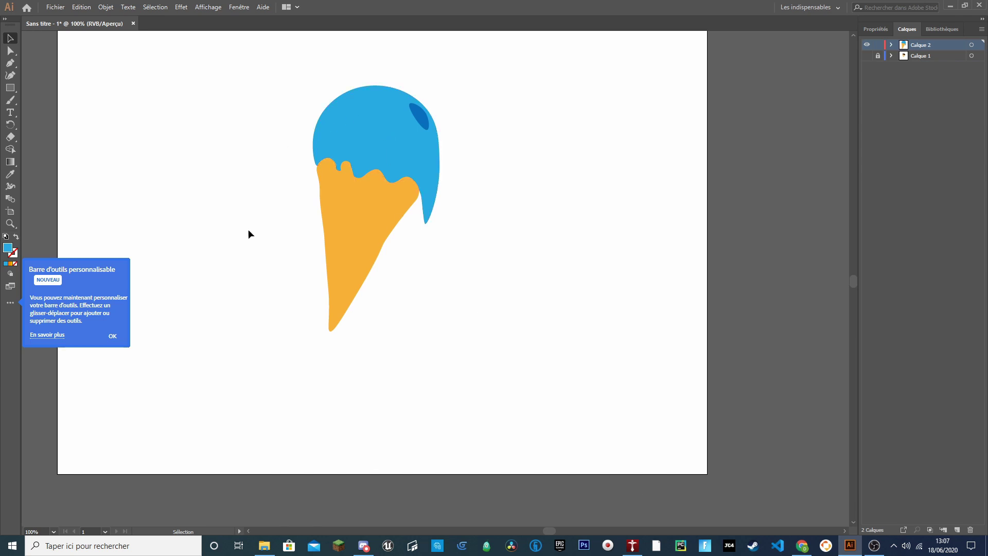
scroll(265, 286, "down", 1)
scroll(314, 87, "up", 1)
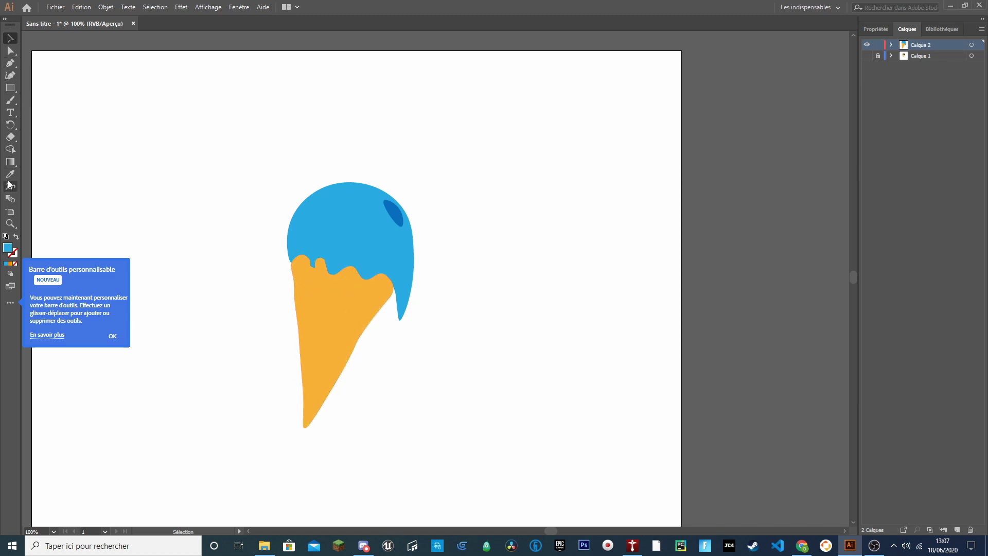
left_click(10, 88)
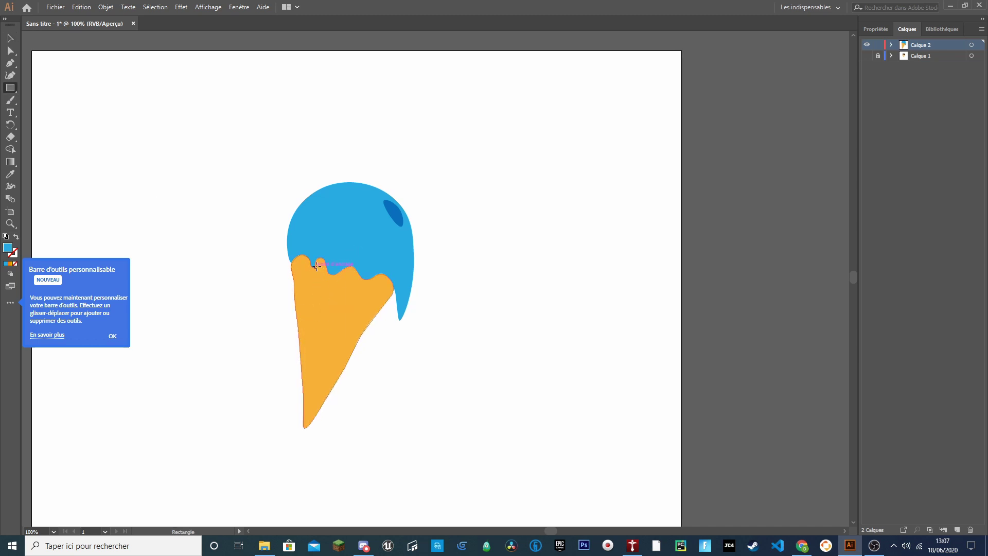
left_click_drag(315, 270, 312, 290)
key("ctrl+z")
Reshape the drip's outer edge with Curvature anchors, narrowing its neck below the round scoop and widening its lower end, and deselect the scoop
left_click(9, 75)
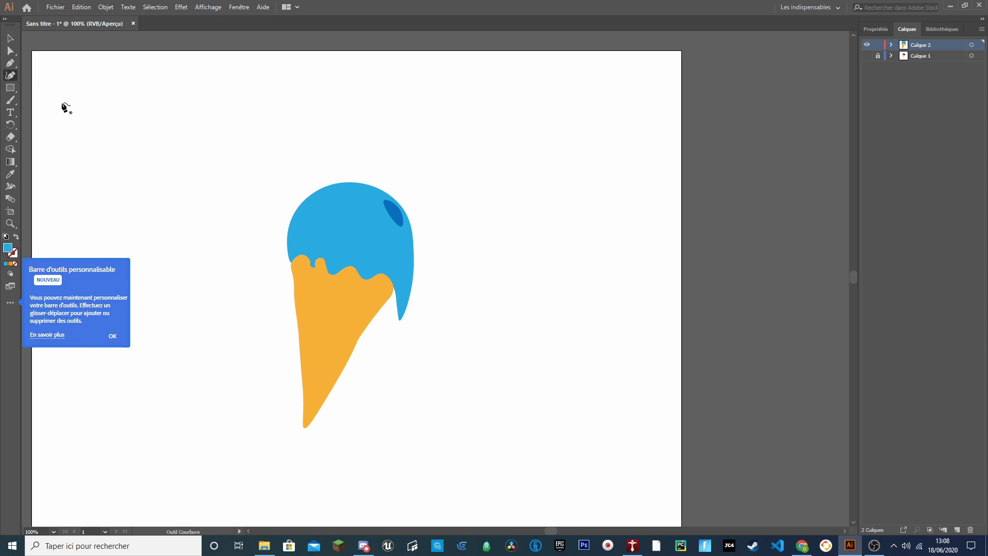
left_click(415, 263)
left_click_drag(415, 263, 409, 319)
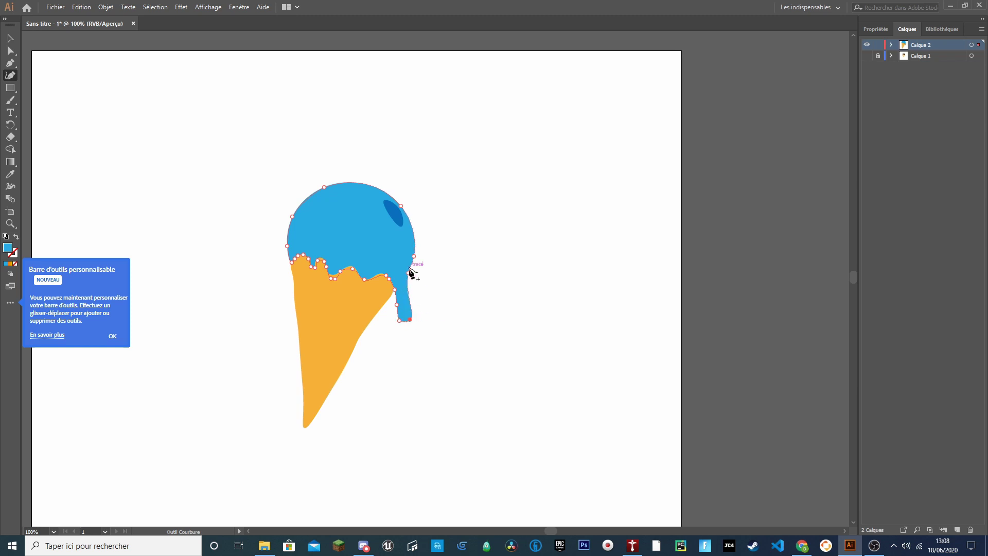
left_click(406, 273)
left_click(10, 38)
left_click(552, 397)
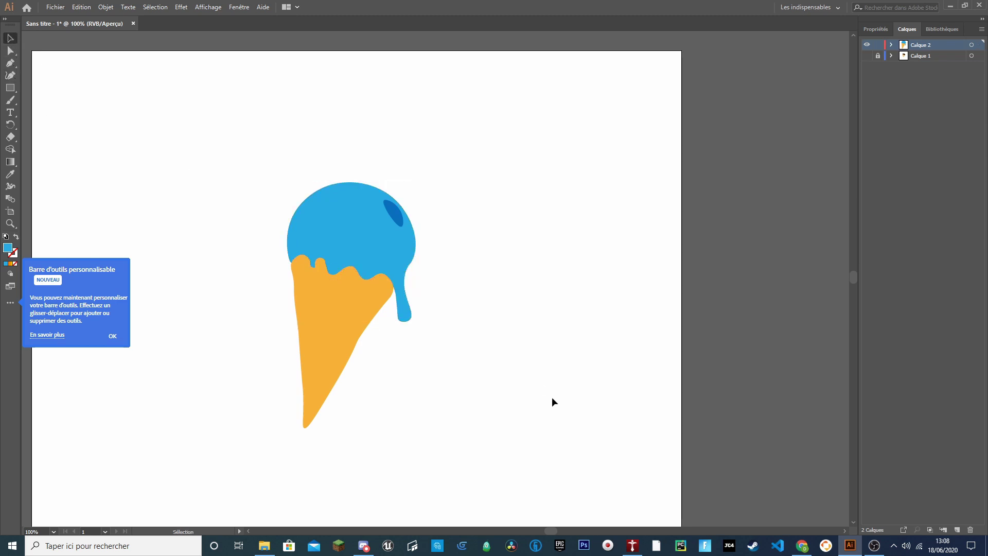
Remove the anchor at the drip's lower outer corner with the Pen tool so the drip tapers to a point
left_click(406, 308)
left_click(9, 64)
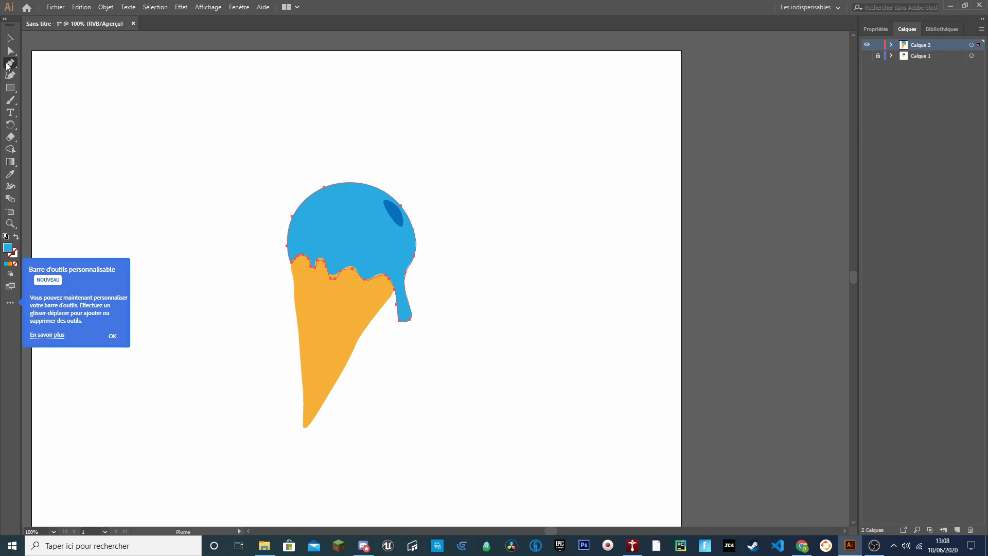
left_click(410, 319)
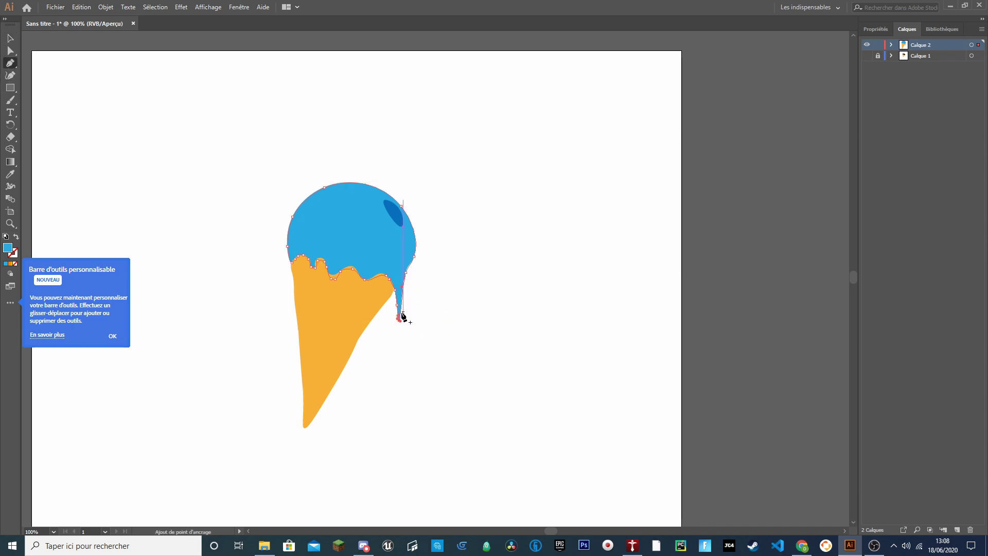
key("shift+grave")
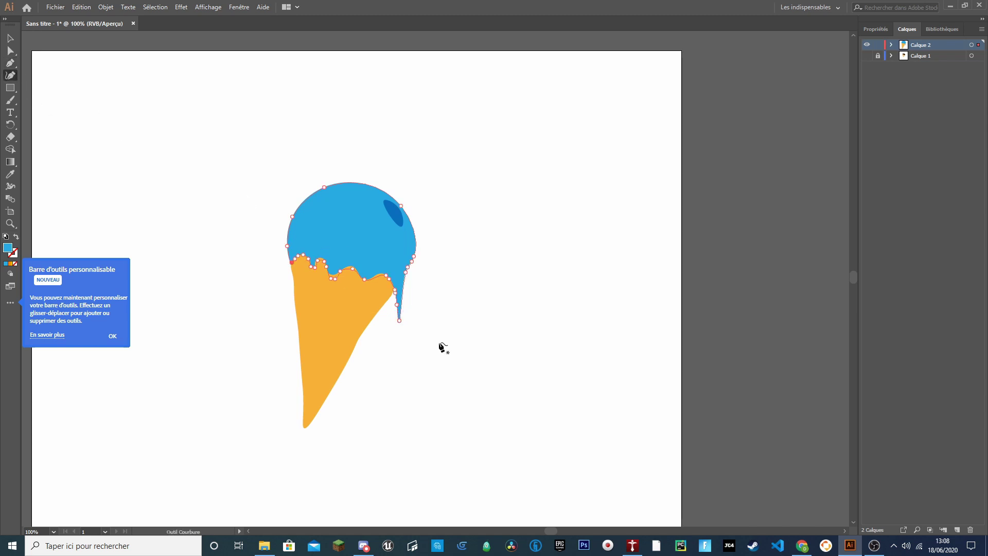
Add Curvature anchors along the drip and push its lower sides outward into a rounded teardrop below a narrow neck, and deselect the scoop
left_click(402, 314)
left_click(403, 286)
mouse_move(403, 313)
left_mouse_down()
mouse_move(396, 318)
mouse_move(394, 304)
left_mouse_up()
left_click(10, 40)
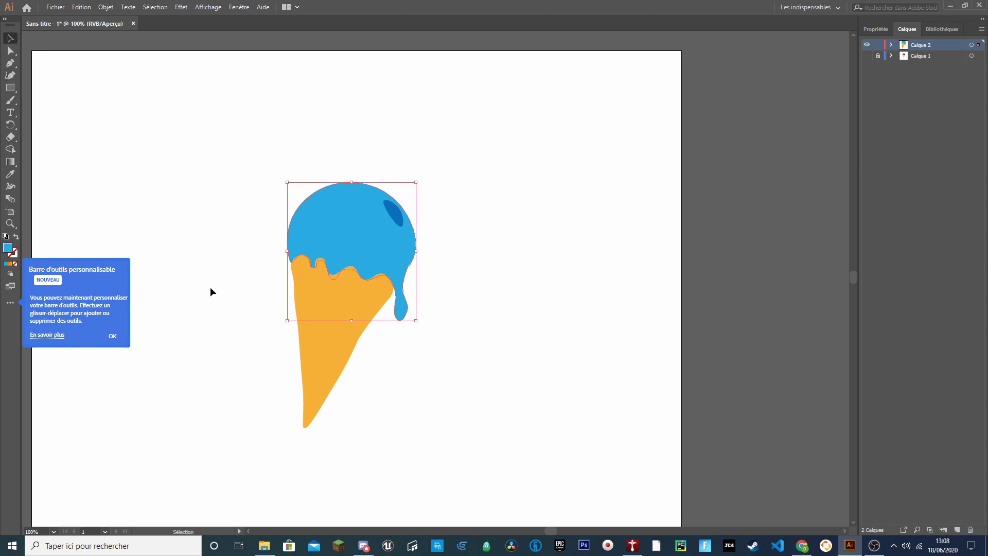
left_click(211, 289)
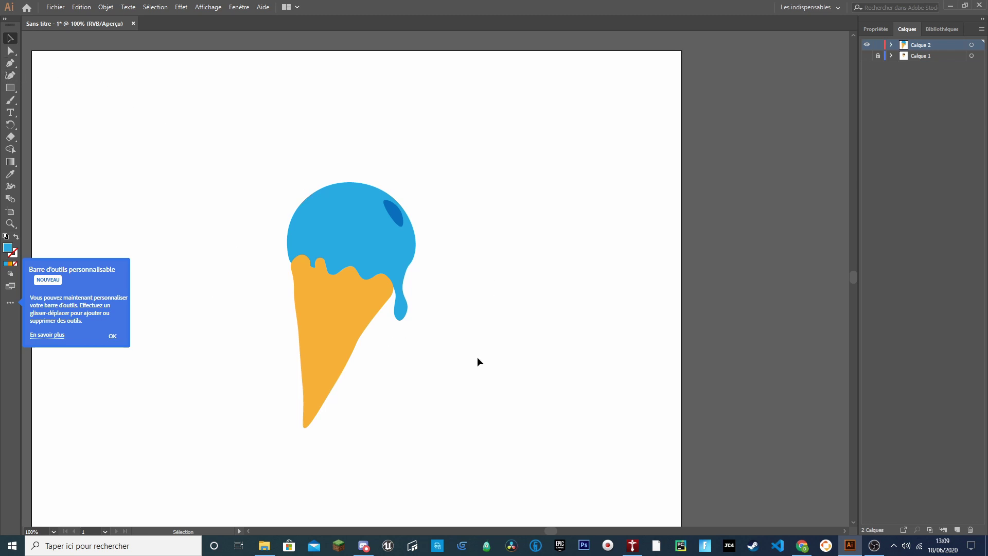
Select the whole ice cream and move it toward the left side of the artboard, and deselect it
scroll(617, 379, "down", 1)
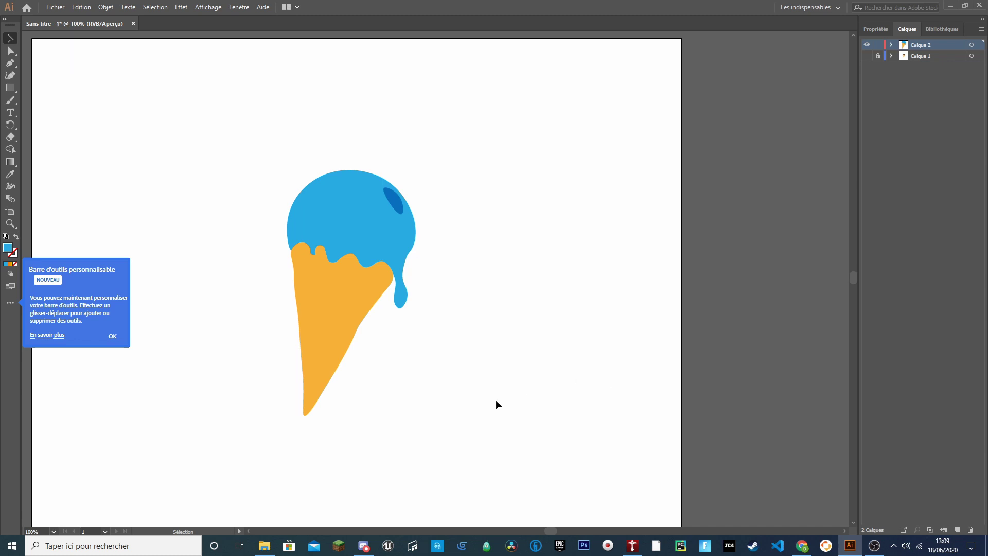
left_click_drag(478, 412, 236, 141)
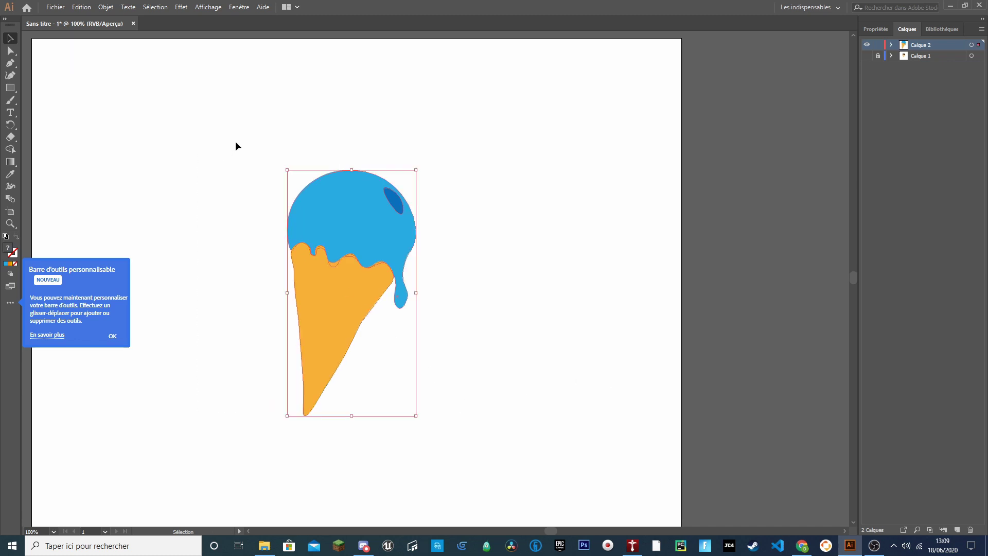
left_click(386, 390)
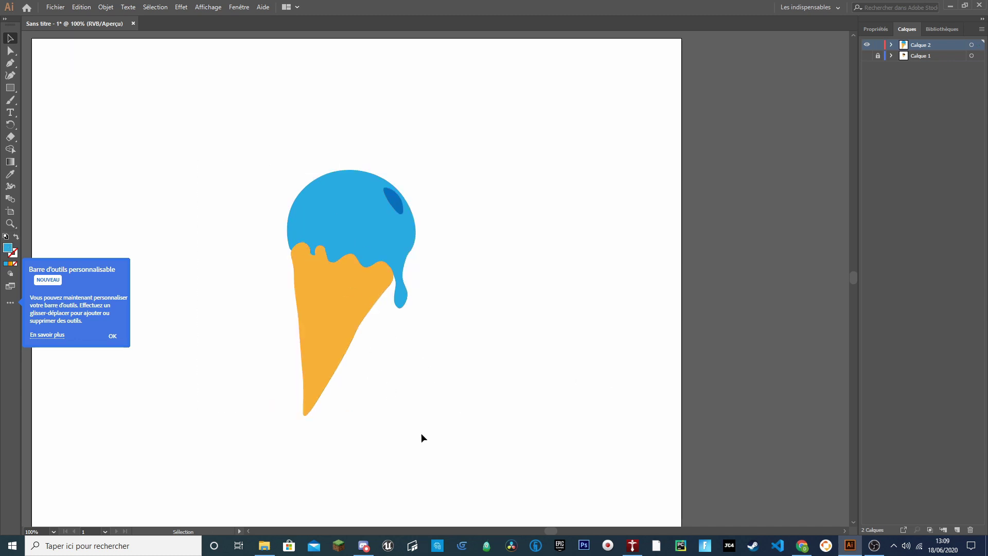
left_click_drag(452, 417, 294, 172)
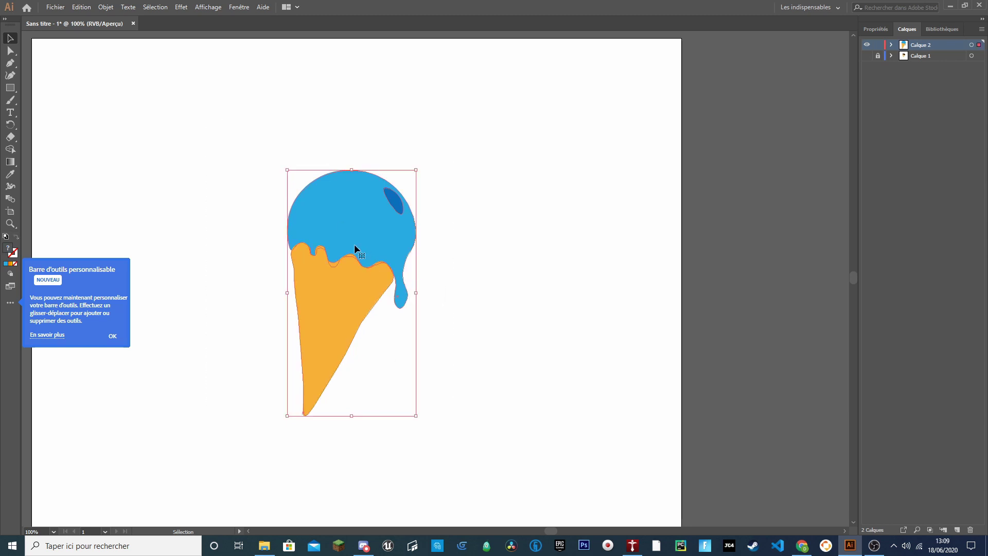
left_click_drag(354, 244, 222, 246)
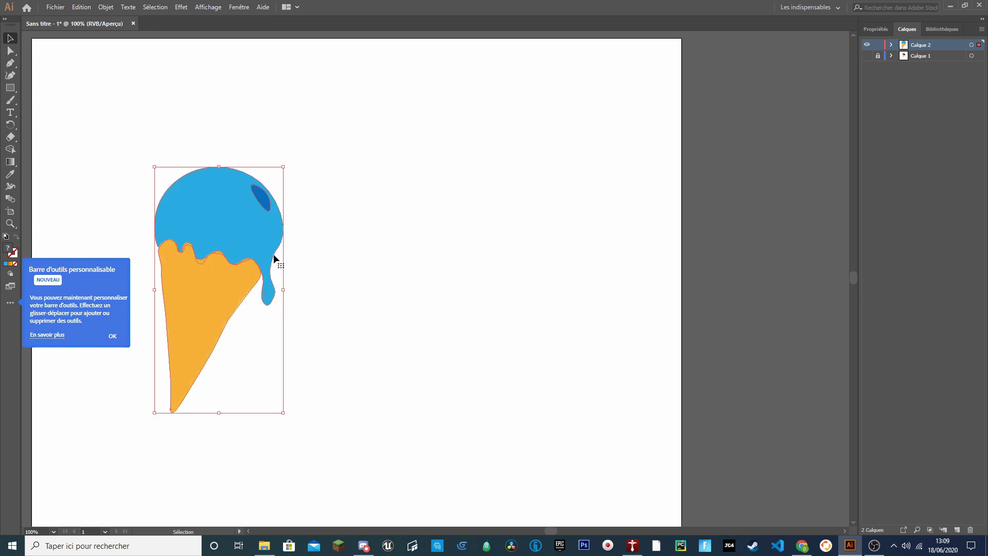
left_click(369, 354)
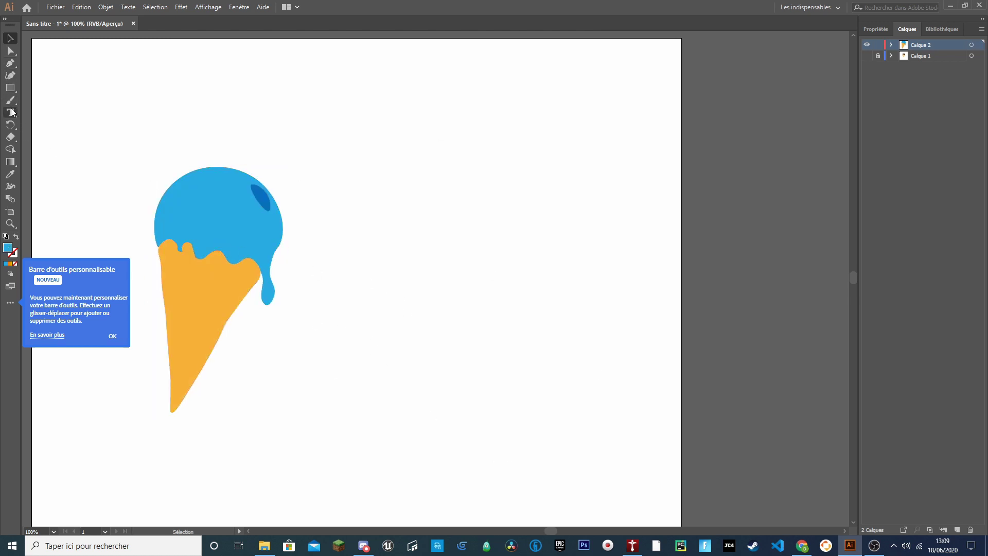
Add the text "ICEWhite" just to the right of the drip
key("t")
left_click(296, 313)
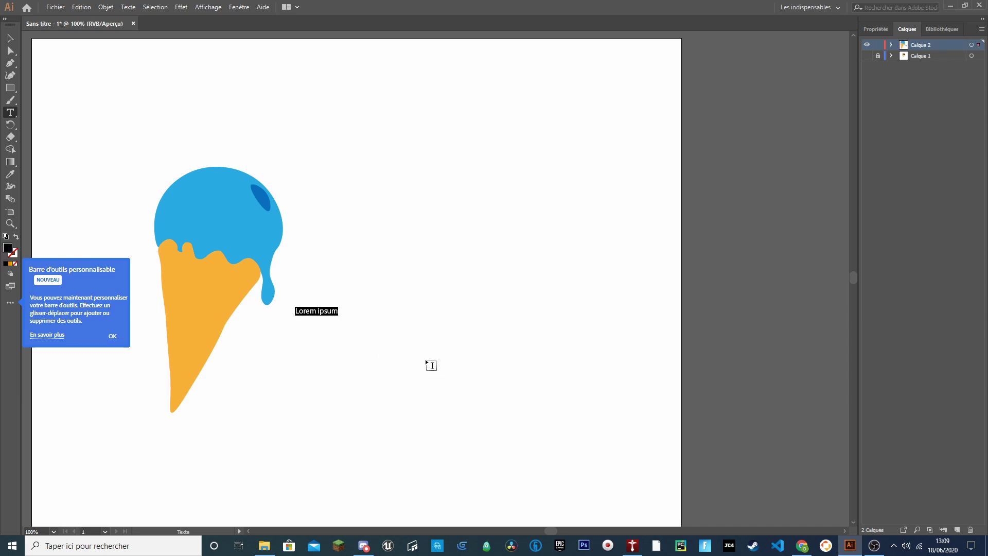
key("BackSpace")
type("ICEWhite")
Set the font of the whole ICEWhite text to Questrian, and deselect the text
left_click_drag(325, 309, 299, 310)
left_click(315, 310)
left_click_drag(325, 310, 294, 310)
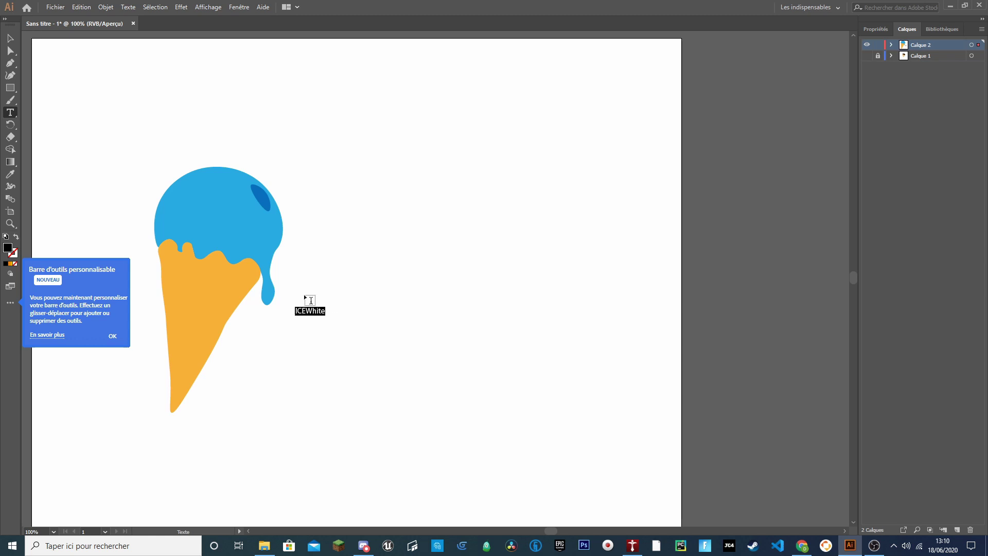
left_click(872, 29)
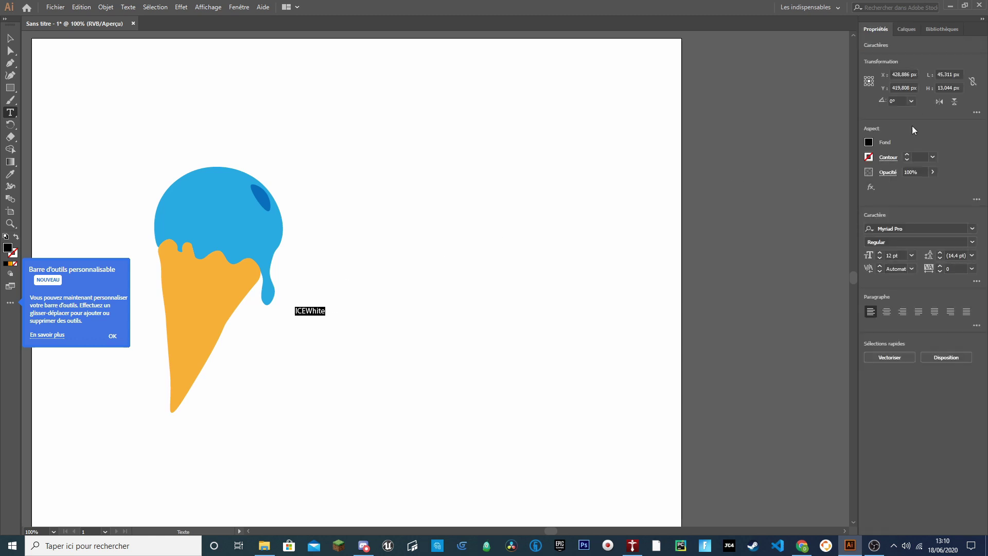
left_click(972, 228)
left_click(882, 486)
left_click(473, 326, "ctrl")
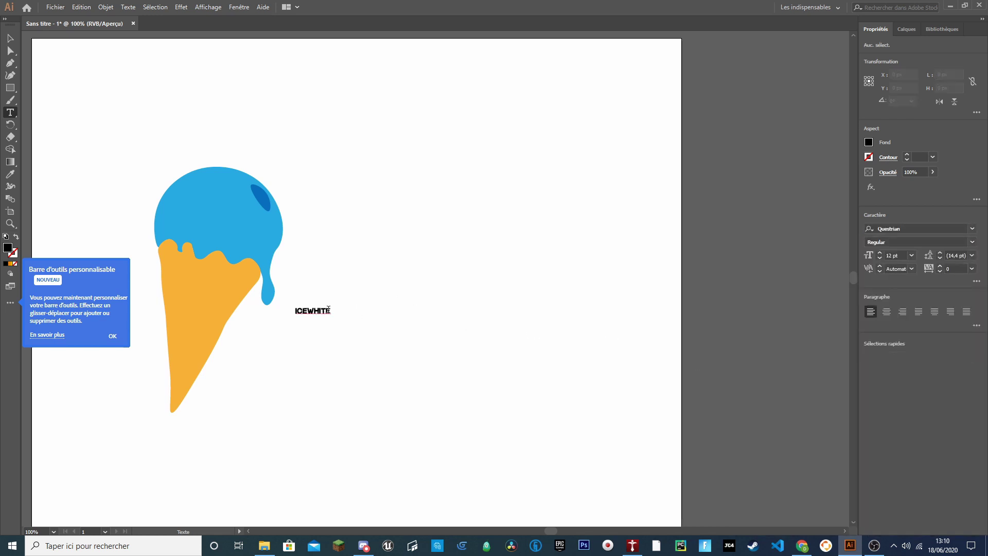
Enlarge the ICEWHITE text to about 434 px wide beside the ice cream, and deselect it
left_click_drag(330, 310, 294, 309)
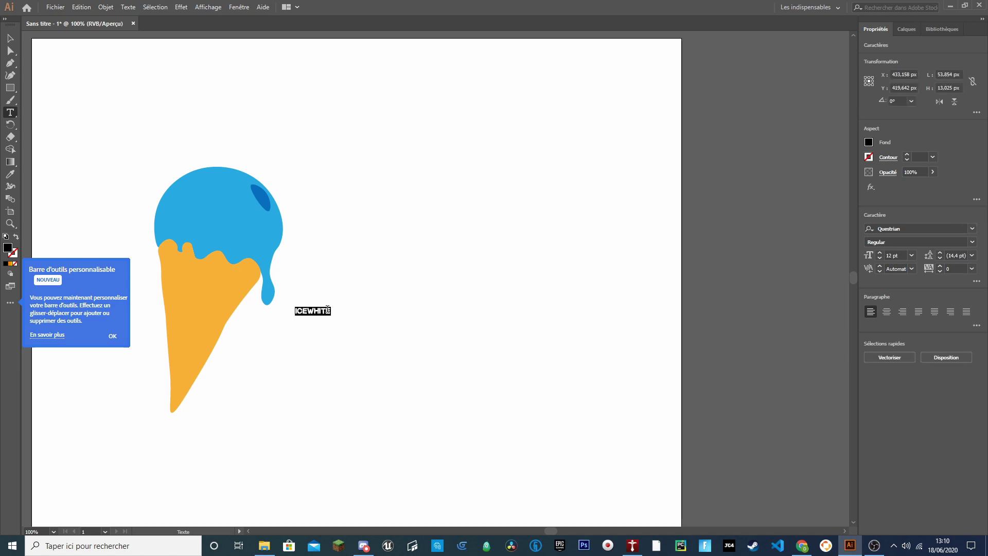
left_click(327, 310)
left_click_drag(331, 311, 314, 312)
key("Escape")
left_click_drag(333, 306, 578, 200)
left_click(572, 203, "ctrl")
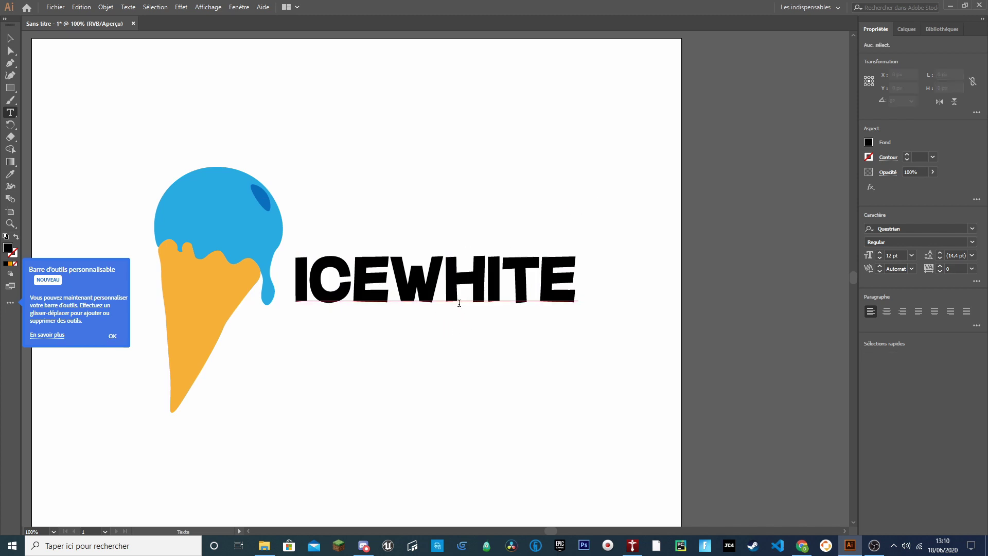
Delete the leading I of the ICEWHITE text so that it reads CEWHITE
left_click(312, 277)
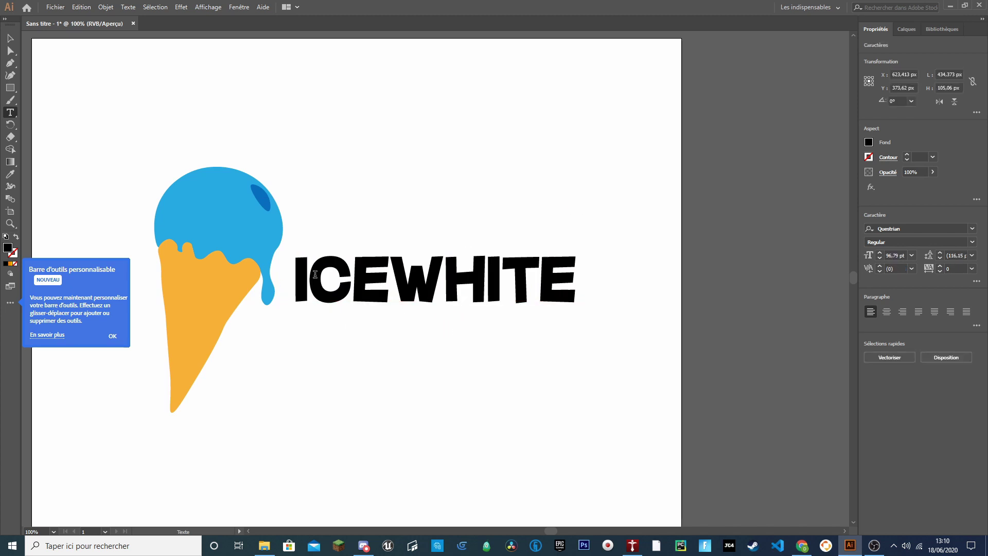
left_click_drag(578, 280, 304, 270)
left_click(560, 279)
left_click_drag(576, 280, 266, 272)
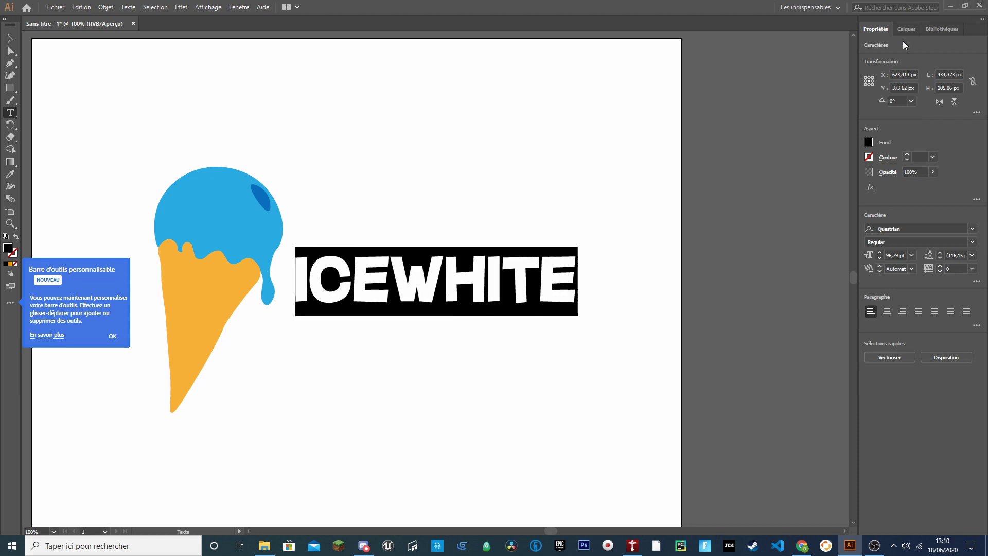
left_click(310, 278)
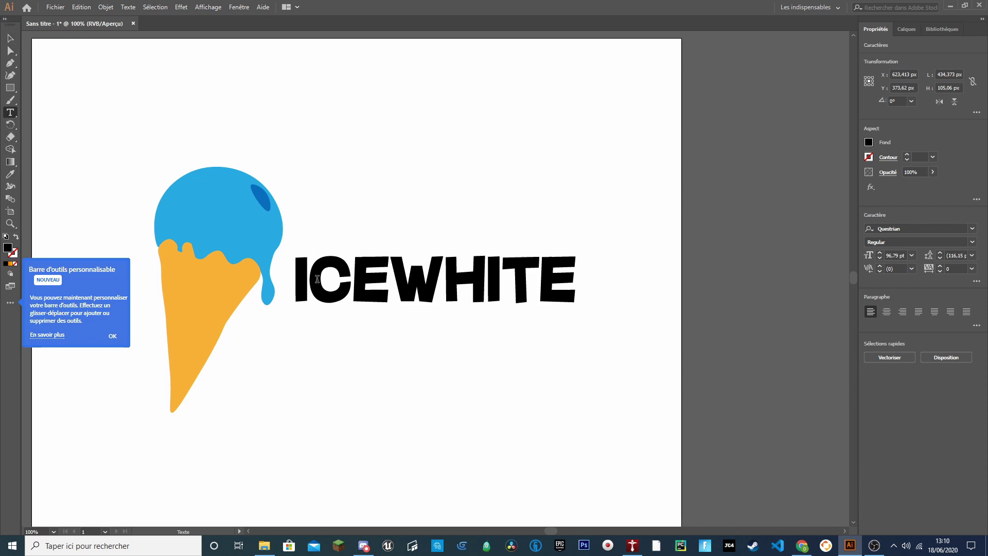
key("BackSpace")
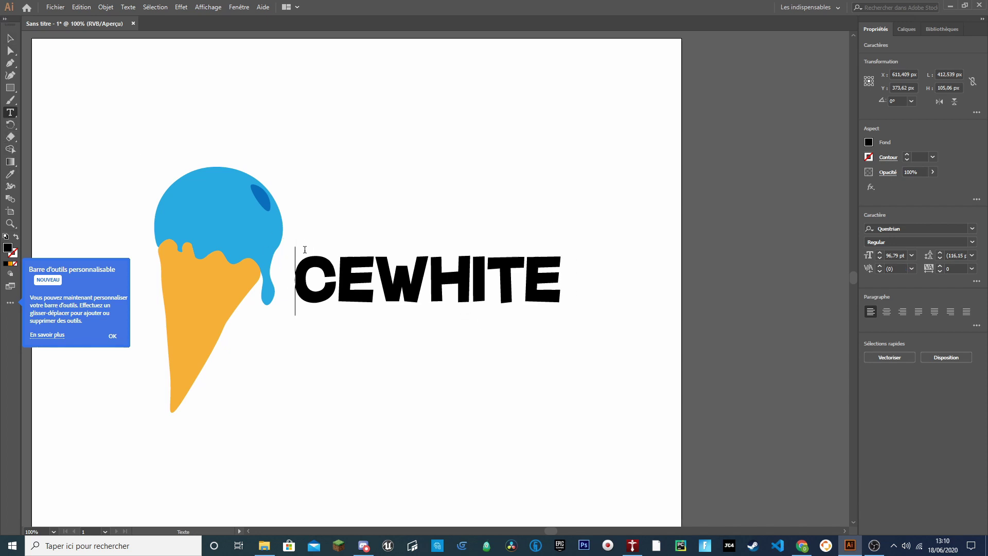
Move the CEWHITE text slightly left and down, right beside the blue drip, and deselect it
left_click_drag(525, 283, 433, 281)
left_click_drag(468, 310, 448, 307)
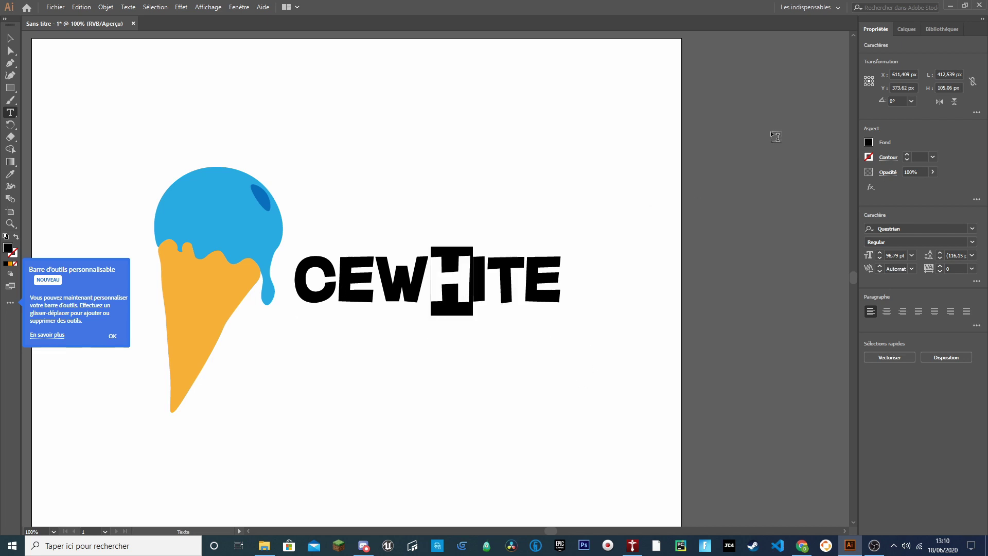
left_click(10, 40)
mouse_move(460, 277)
left_mouse_down()
mouse_move(448, 301)
mouse_move(449, 280)
left_mouse_up()
left_click(495, 388)
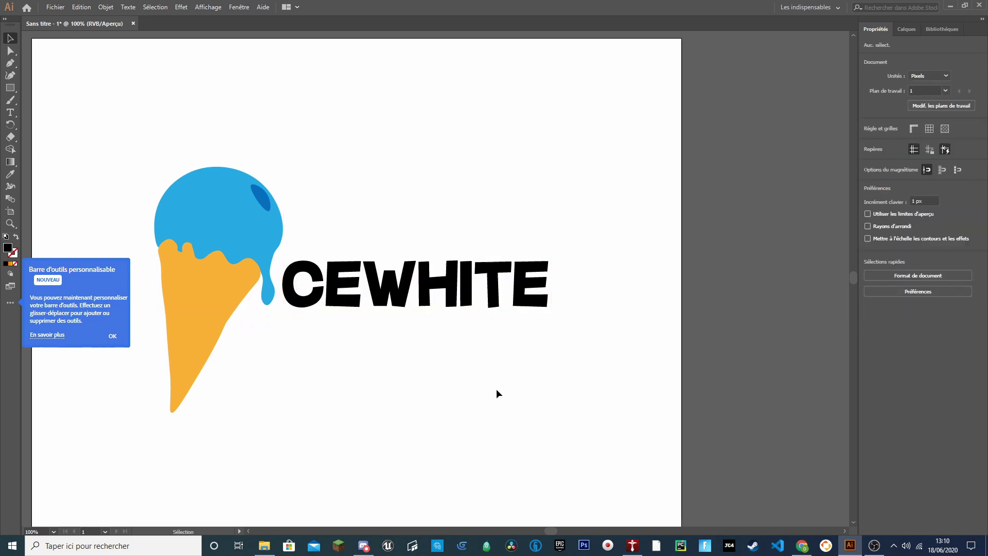
Fill the CEWHITE text with the same light blue swatch as the scoop, and deselect it
left_click(270, 283)
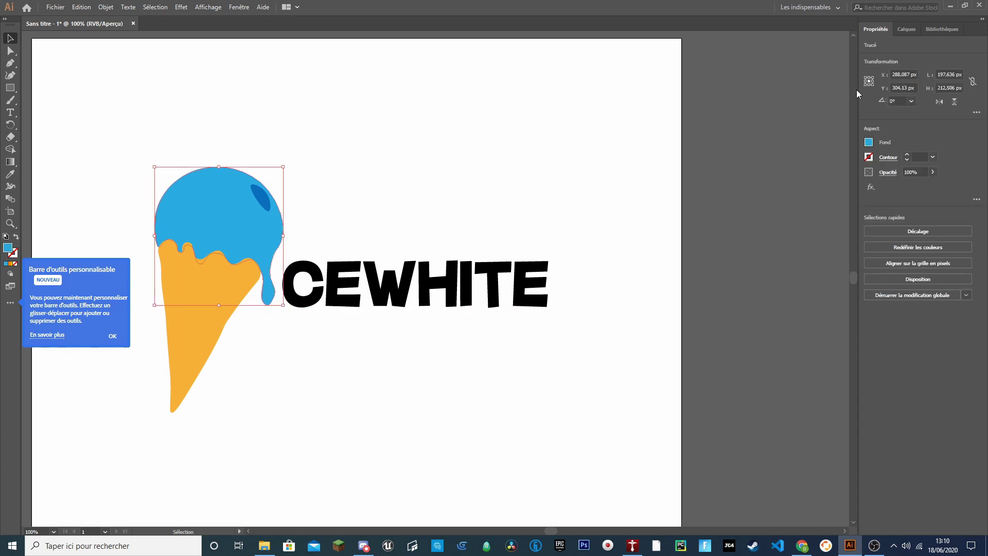
left_click(486, 301)
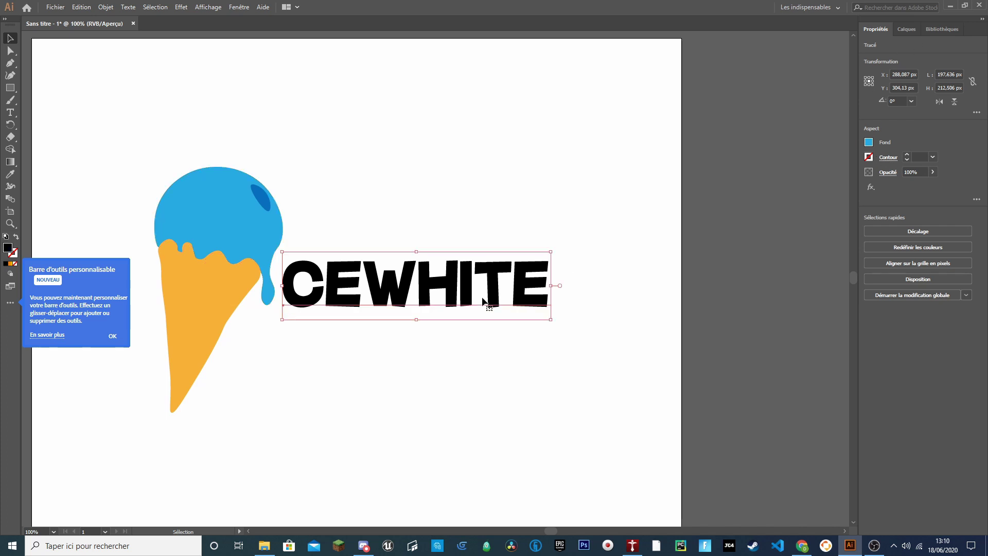
left_click(869, 143)
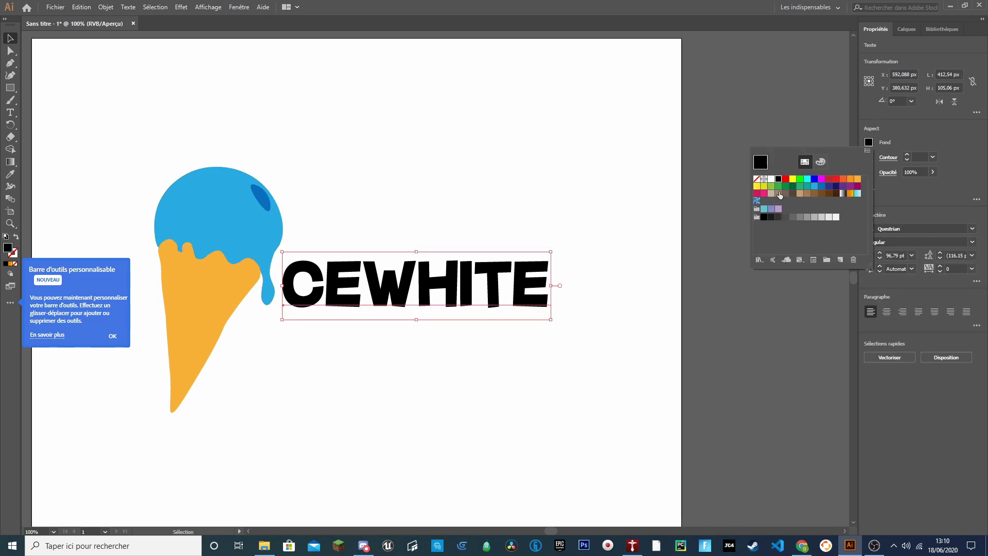
left_click(815, 185)
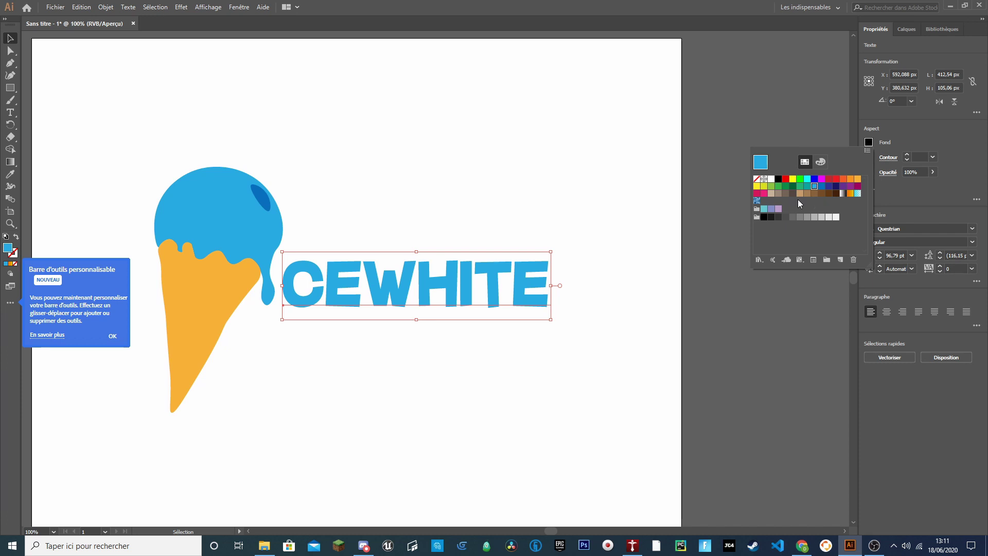
left_click(617, 286)
left_click(619, 288)
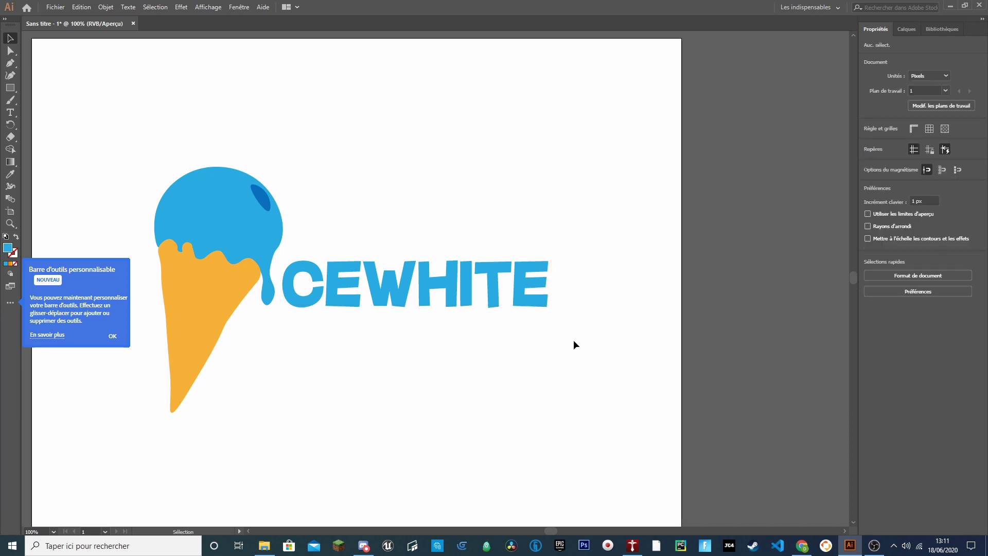
Set the font of the CEWHITE text to BubbleGum, and deselect the text
scroll(476, 402, "down", 2)
scroll(387, 410, "up", 1)
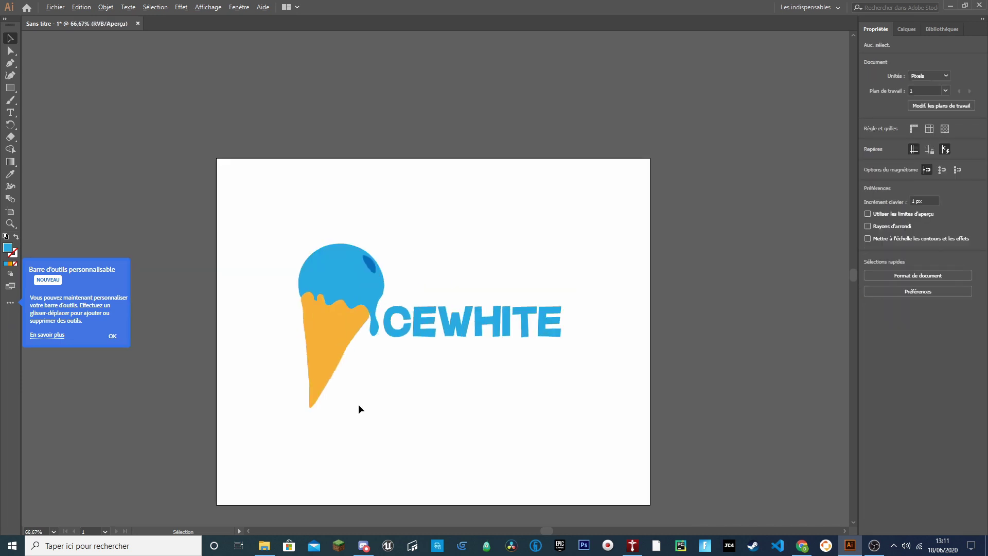
scroll(359, 408, "up", 1)
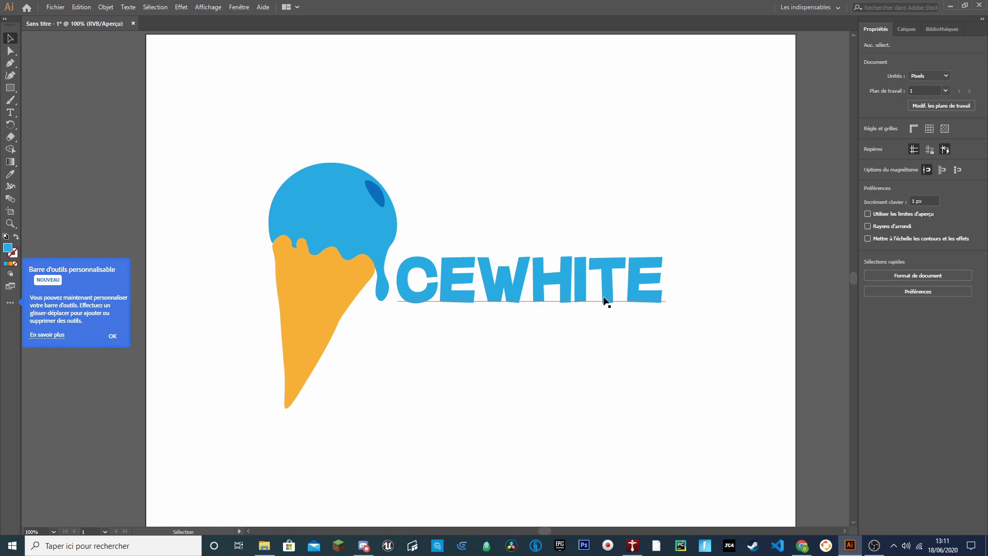
left_click(657, 293)
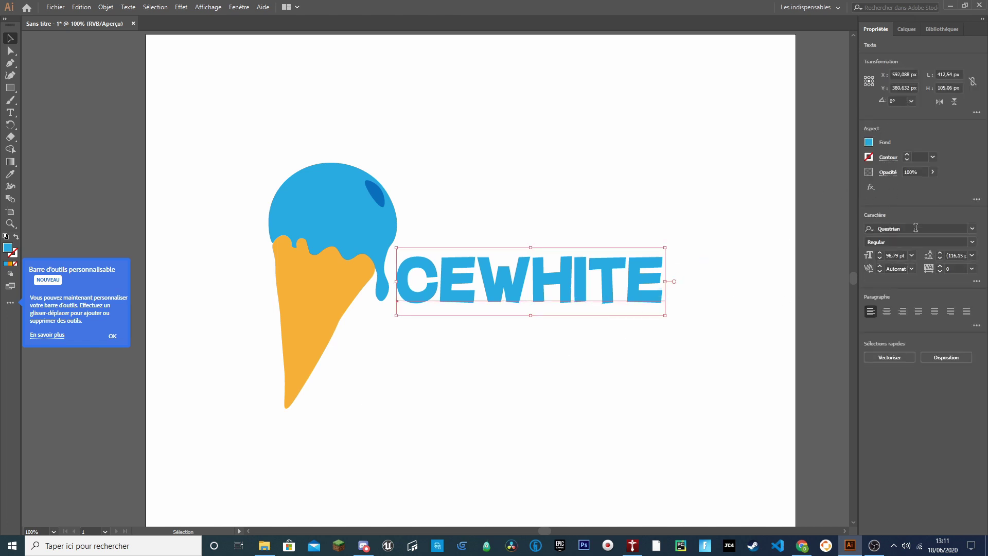
left_click(916, 228)
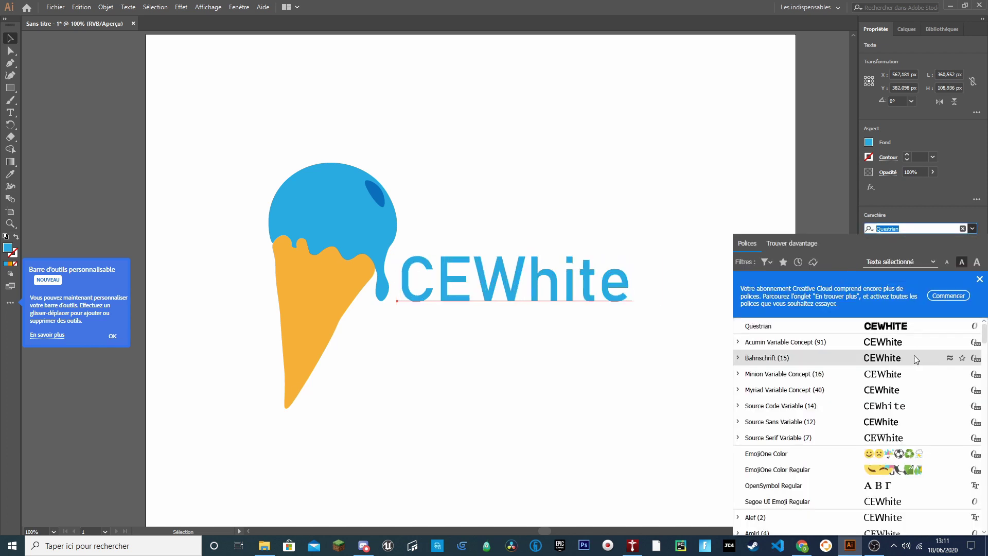
scroll(801, 375, "down", 3)
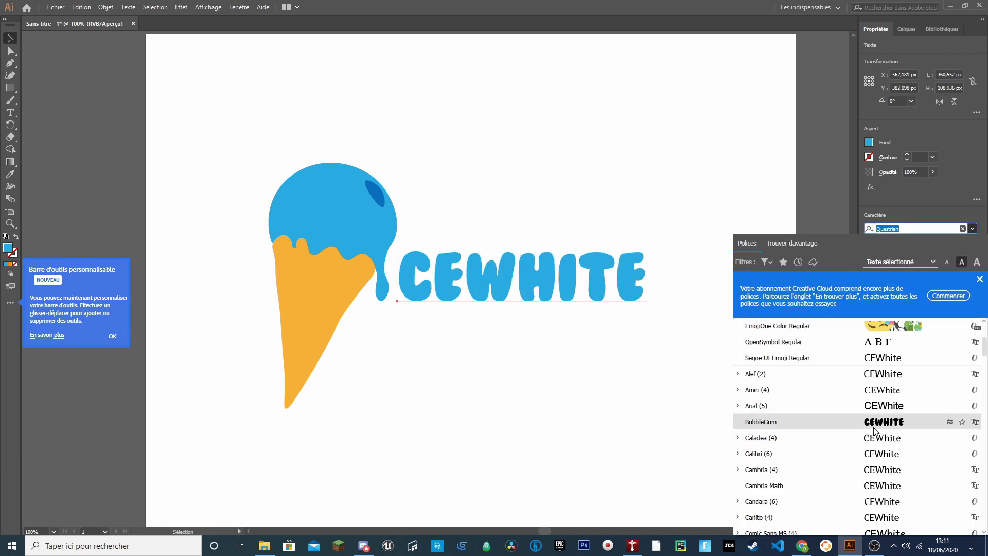
left_click(874, 428)
left_click(743, 384)
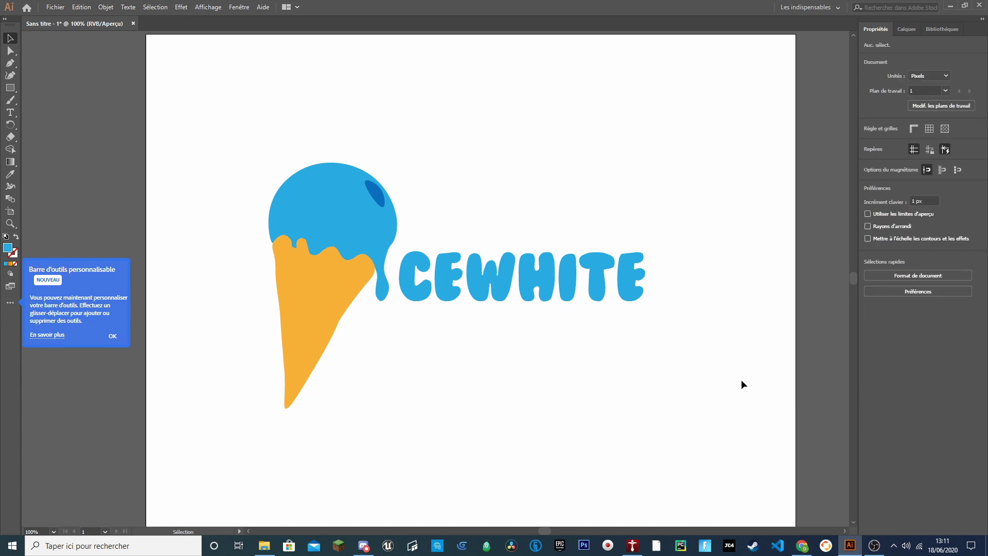
Compare the BubbleGum font with a preview of Questrian on the CEWHITE text, and deselect the text
left_click_drag(629, 320, 397, 257)
left_click(868, 143)
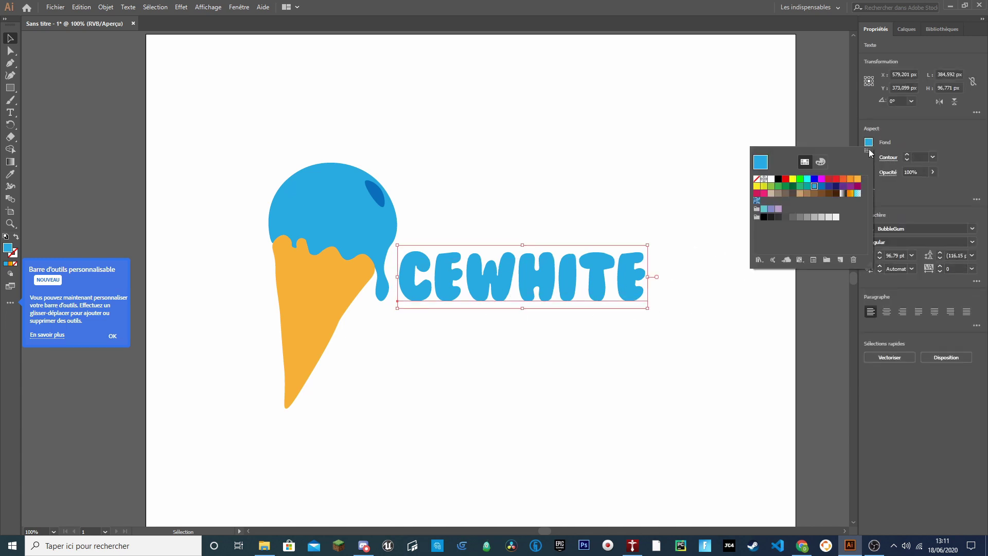
left_click(932, 173)
left_click(972, 228)
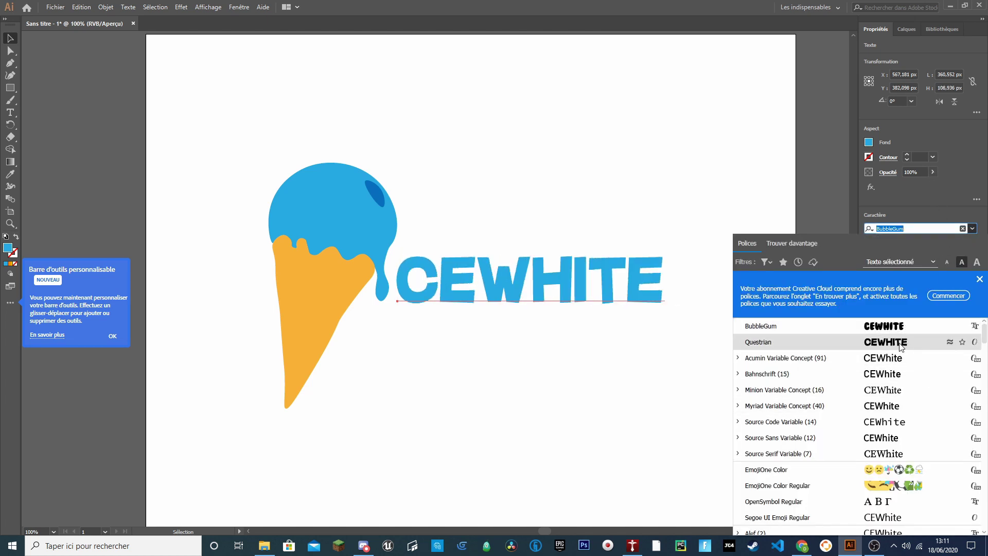
scroll(909, 361, "down", 1)
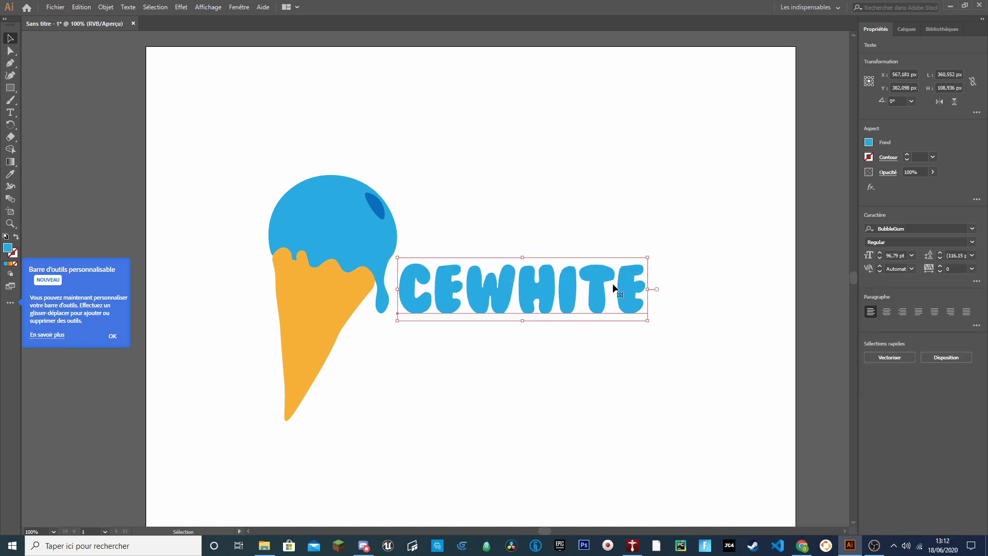
left_click(713, 341)
Add anchor points to the drip's right edge and bend its narrow neck slightly outward with the Curvature tool, and deselect the scoop
left_click(382, 306)
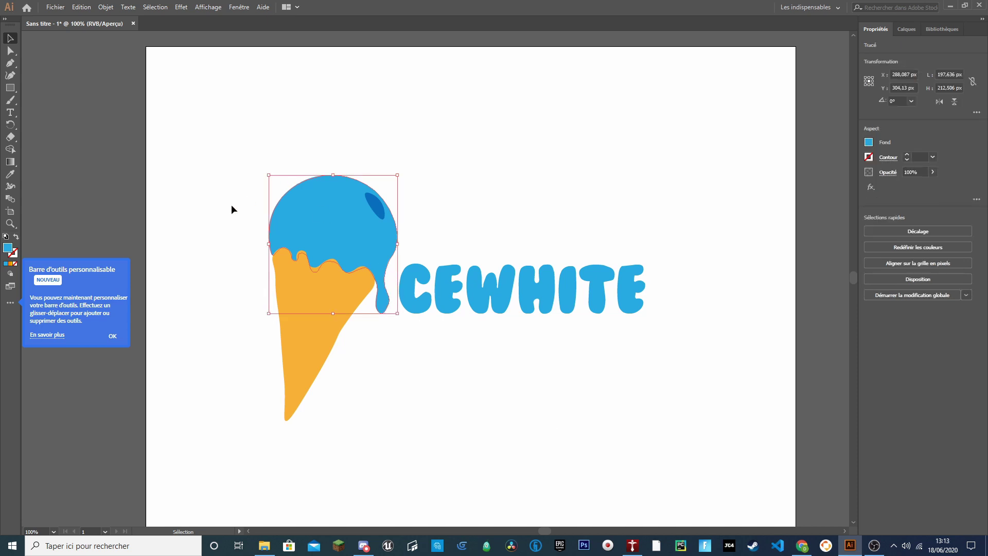
key("p")
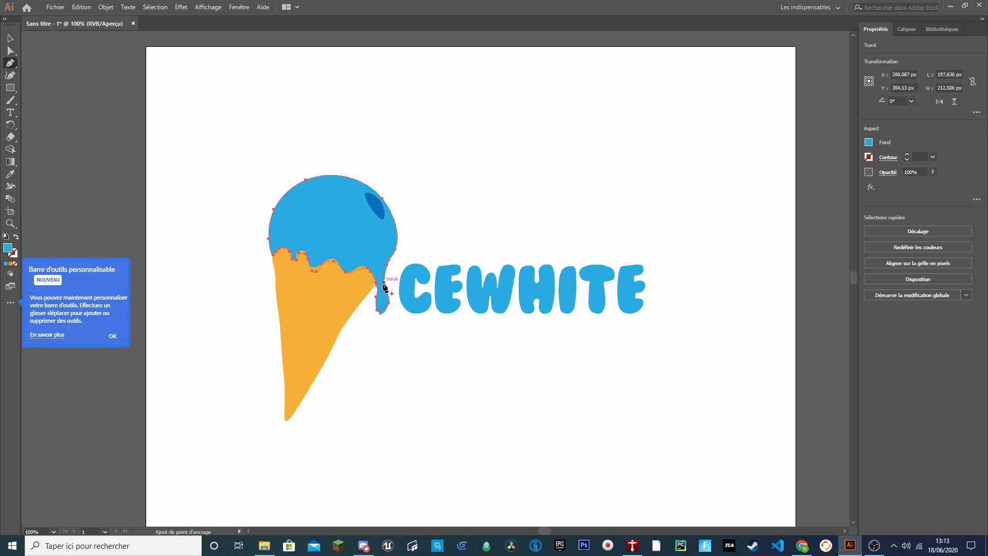
left_click(389, 301)
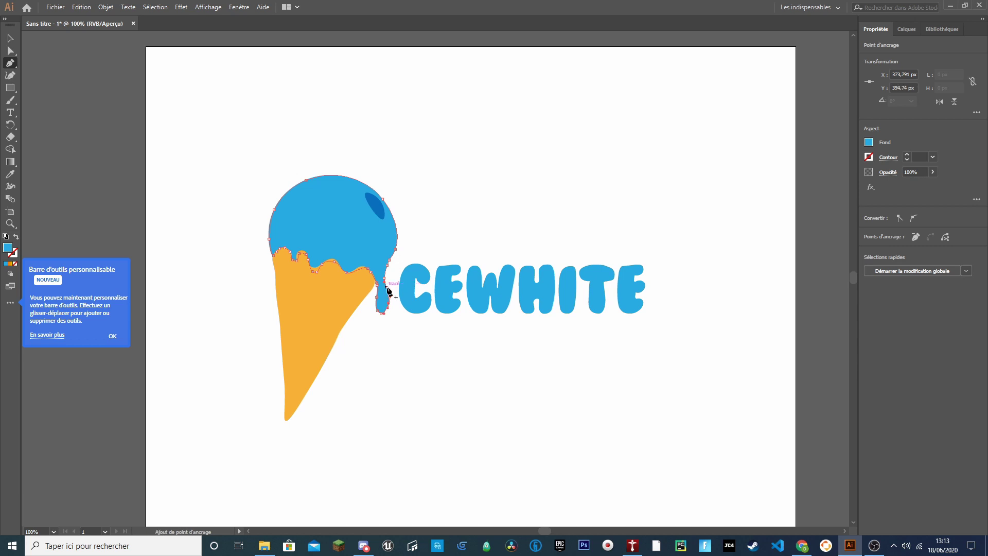
left_click(10, 76)
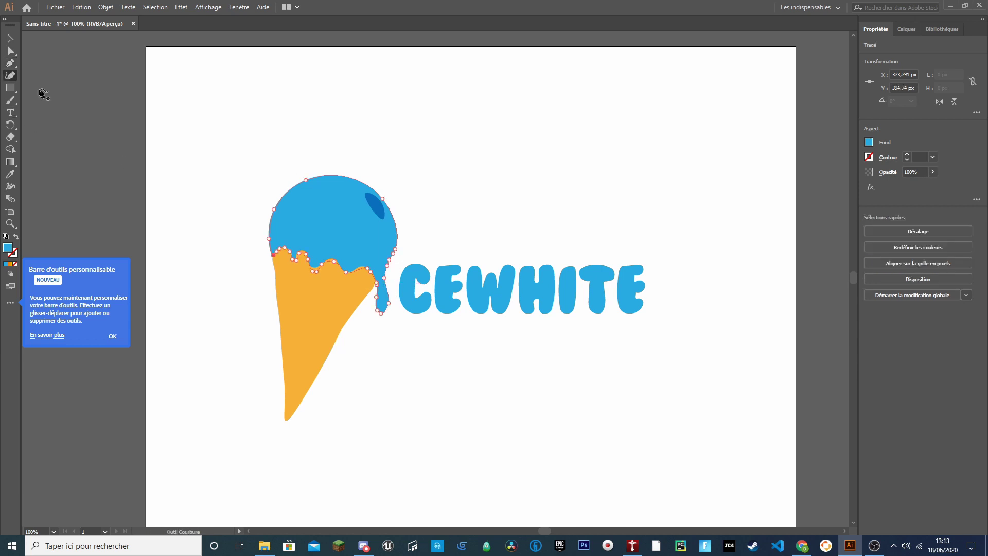
left_click(387, 290)
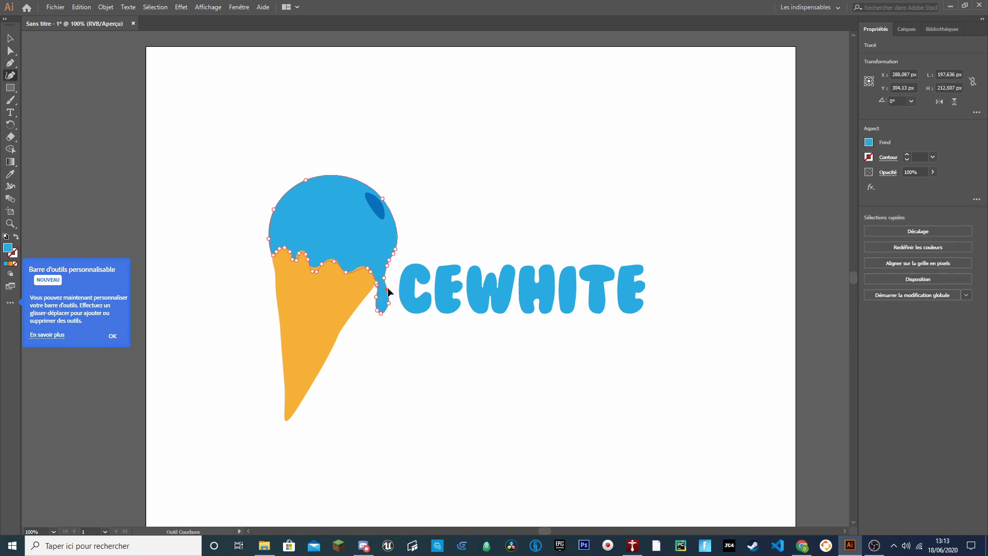
left_click_drag(384, 278, 388, 276)
left_click(10, 38)
left_click(439, 402)
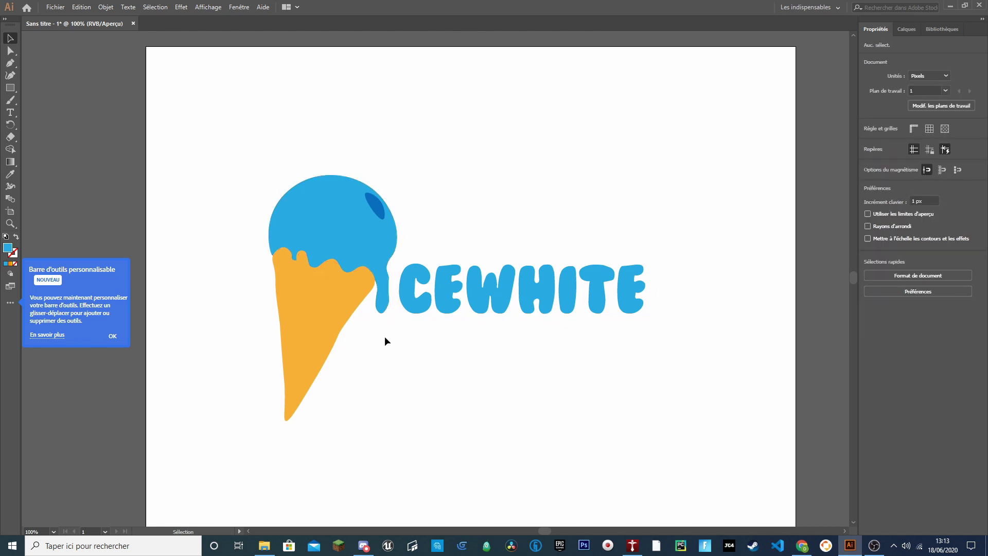
Widen the drip on both sides with the Curvature tool so it resembles a thick letter I, and deselect the shape
left_click(387, 292)
left_click(423, 378)
left_click(10, 75)
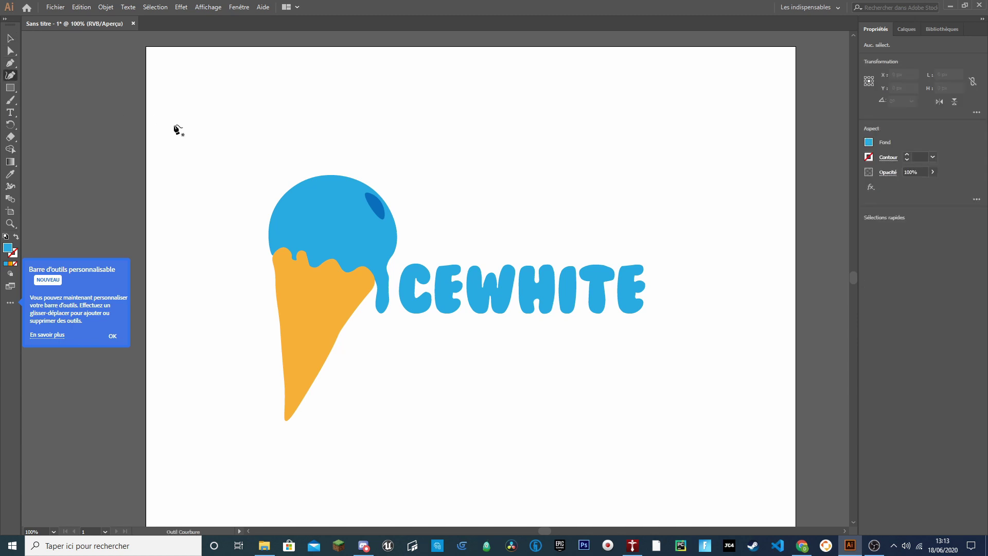
left_click(388, 291)
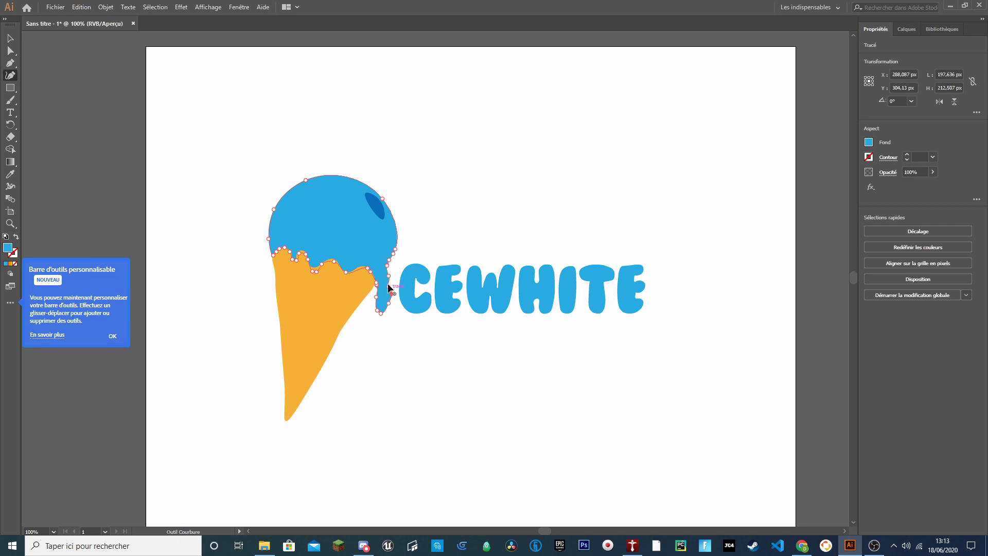
left_click_drag(389, 287, 392, 286)
left_click(391, 273)
left_click(374, 285)
left_click_drag(378, 310, 374, 310)
left_click(377, 314)
left_click(458, 400)
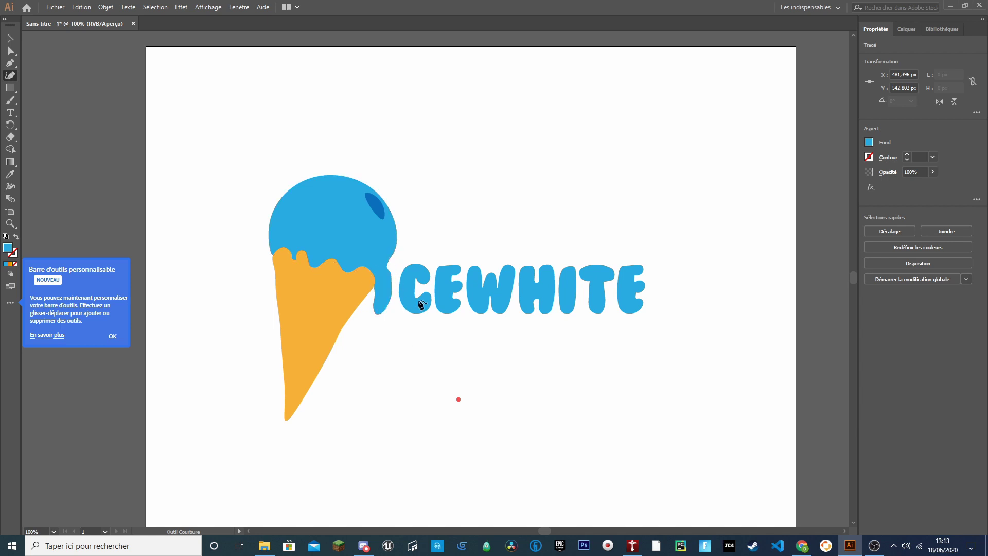
key("Escape")
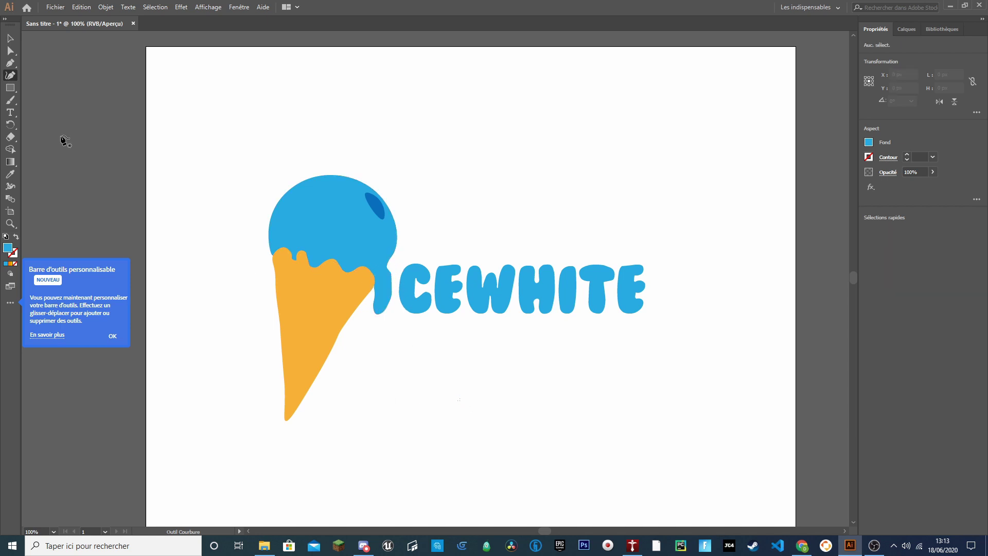
Reshape the notch where the drip's upper right edge meets the scoop, and deselect the shape
left_click(390, 272)
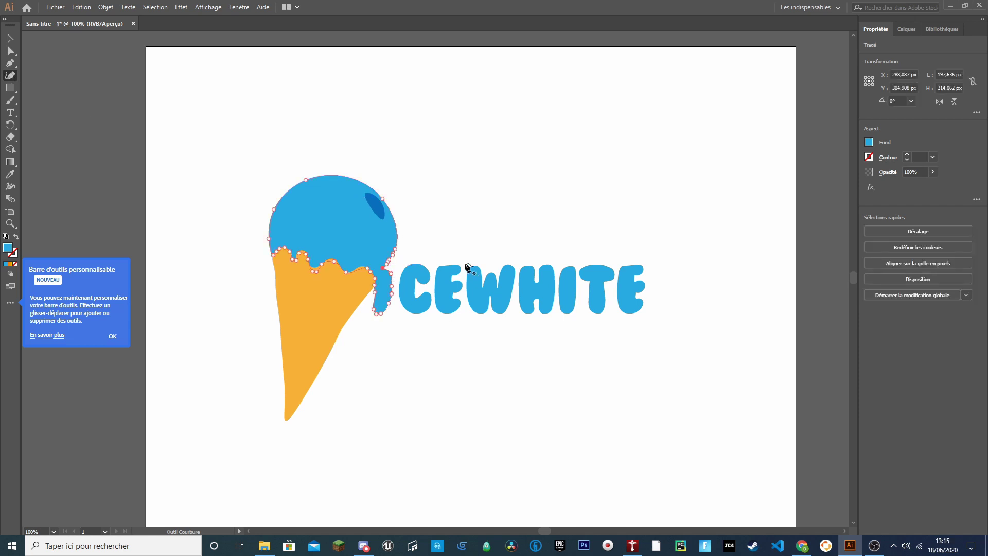
left_click(7, 39)
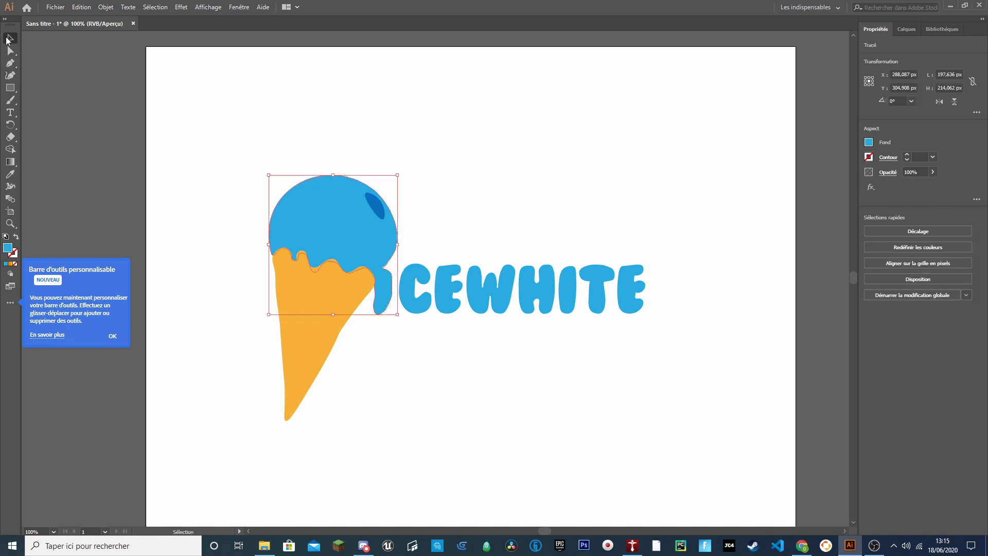
left_click(488, 461)
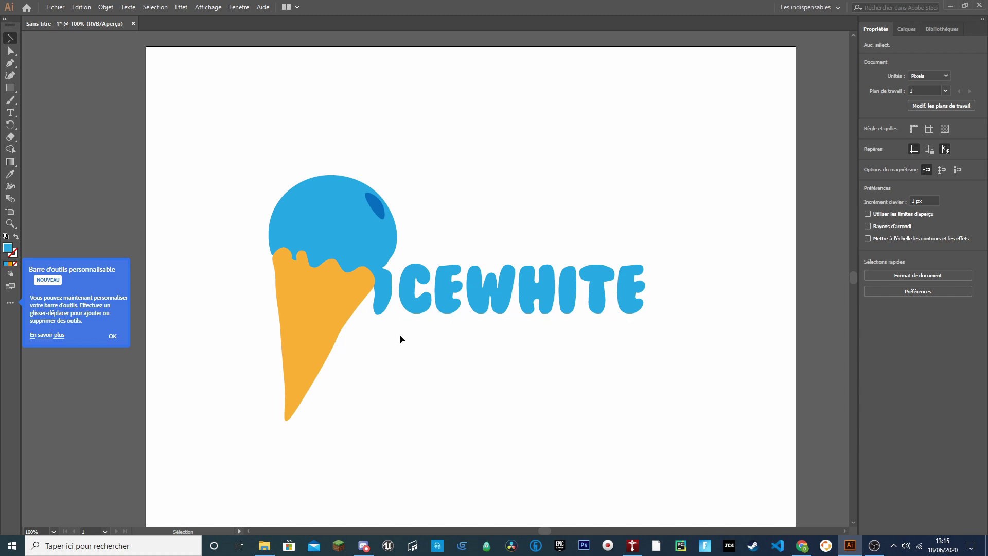
Add an anchor point to the drip's lower right edge and bend it outward with the Curvature tool, and deselect the shape
left_click(379, 309)
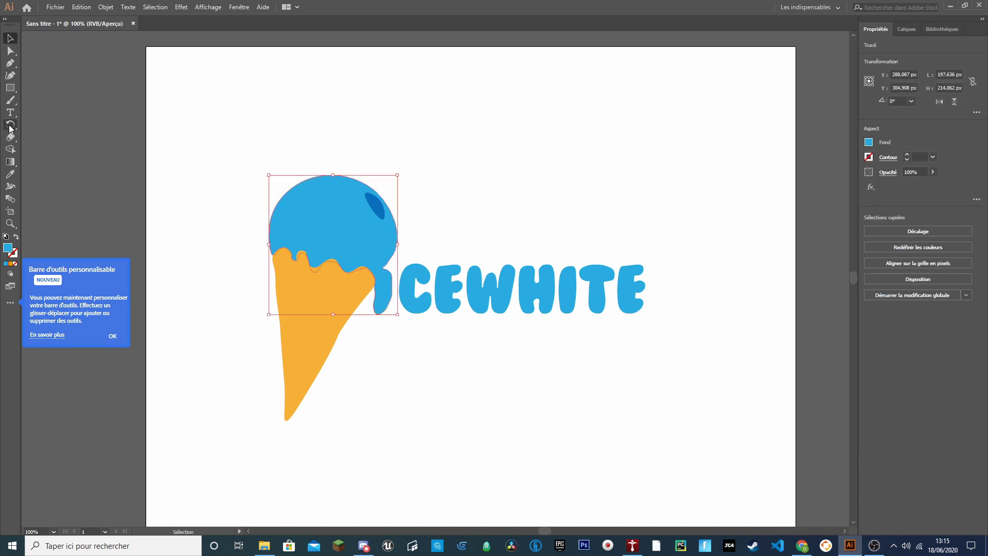
left_click(10, 62)
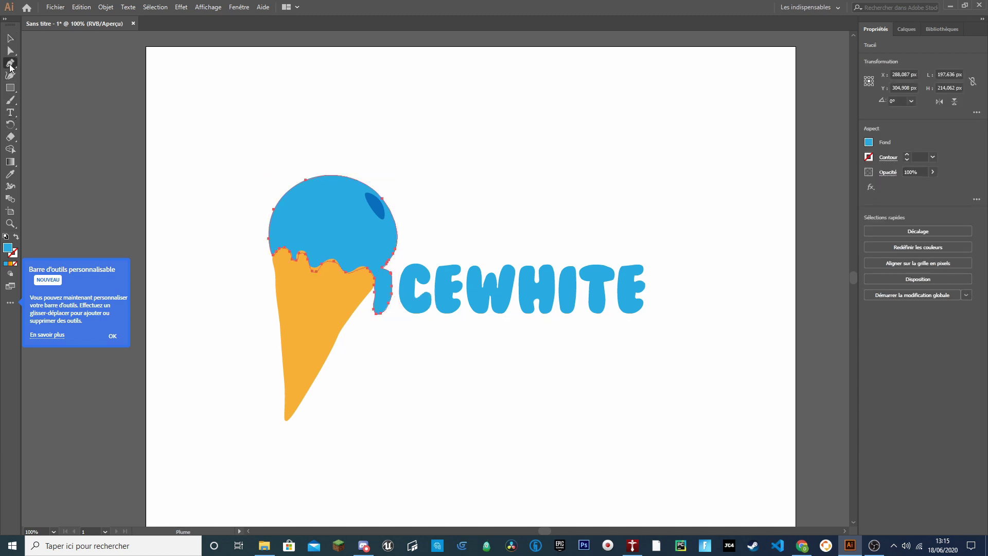
left_click(389, 307)
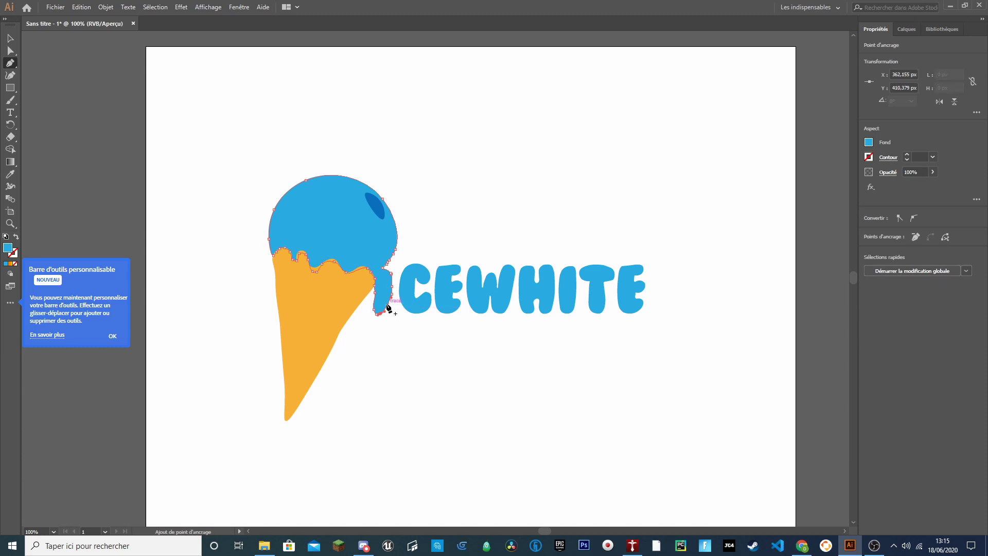
left_click(10, 75)
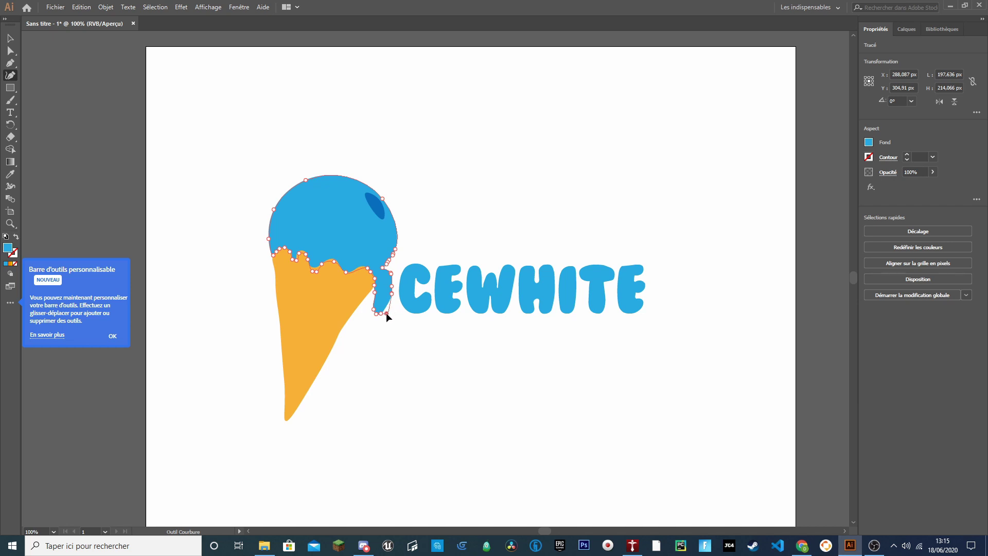
left_click(385, 313)
left_click(448, 437)
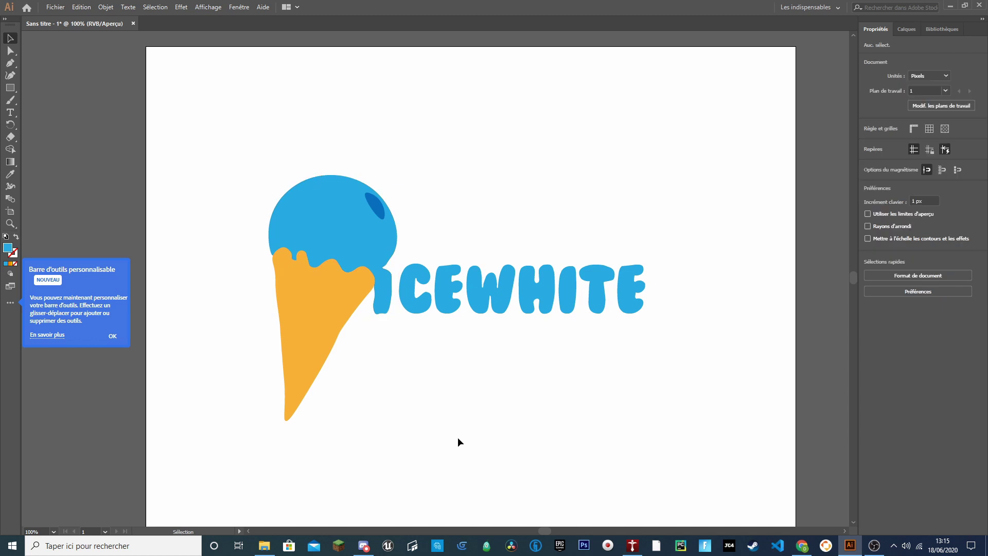
Round off the drip's bottom end by pulling its middle slightly downward with the Curvature tool, and deselect the shape
left_click(383, 301)
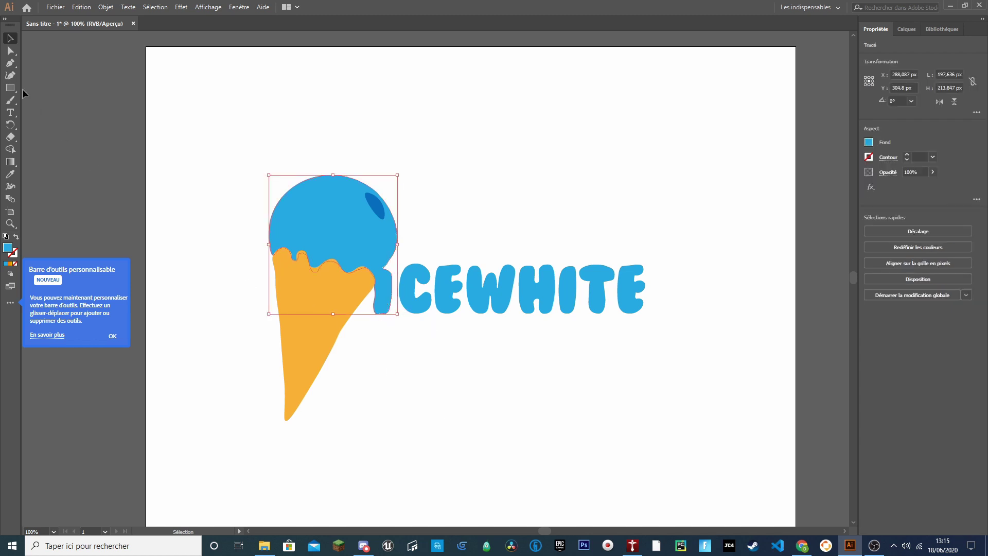
left_click(11, 75)
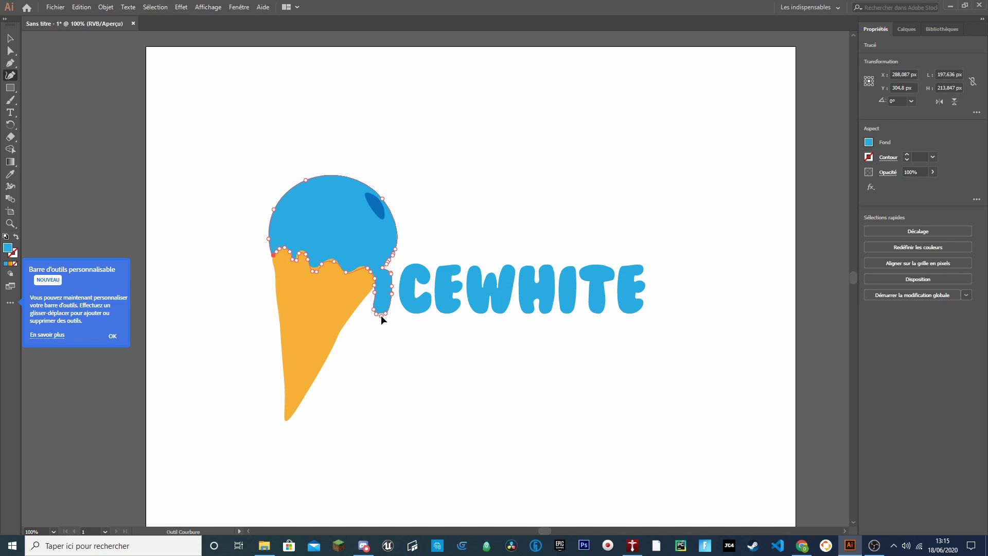
left_click(382, 316)
left_click(9, 38)
left_click(454, 403)
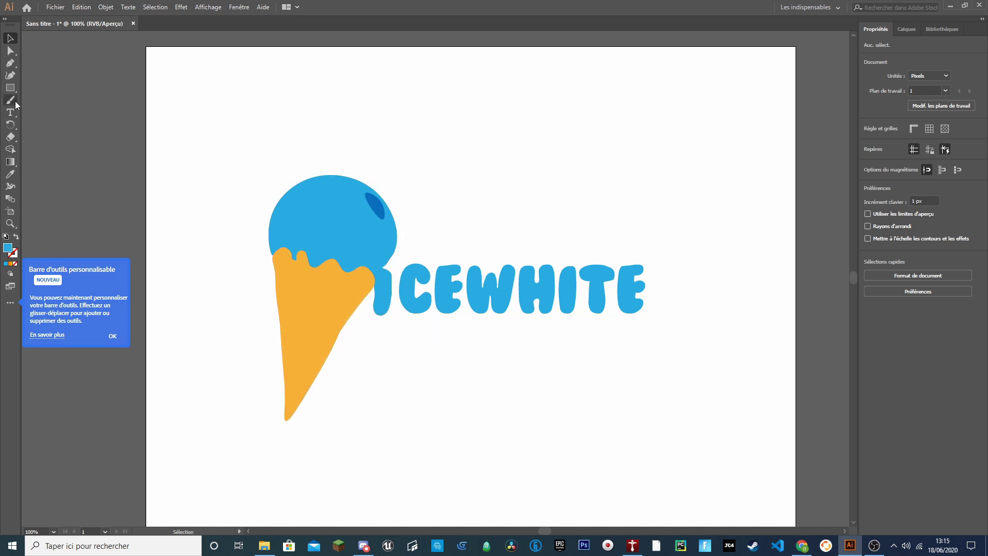
Duplicate the scoop's dark blue highlight and place a smaller copy, about 17 px wide and 23 px high, on the letter T
left_click(369, 209)
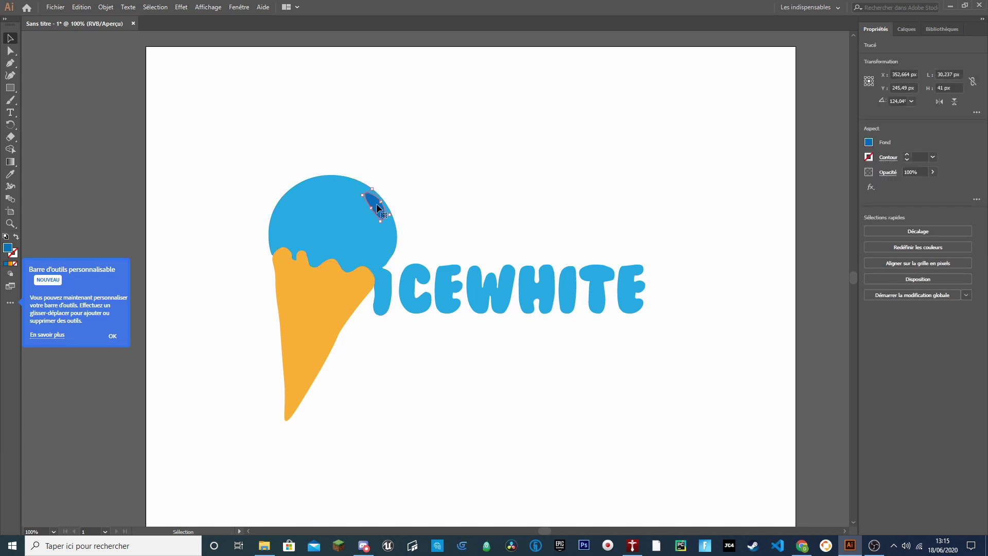
key("ctrl+v")
key("v")
left_click_drag(437, 277, 600, 278)
scroll(594, 323, "up", 3)
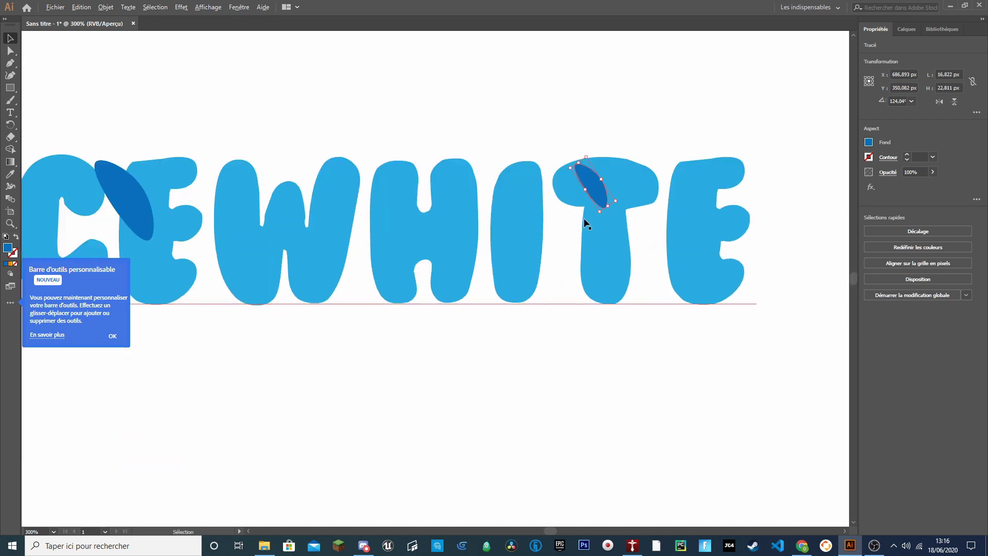
left_click_drag(595, 190, 668, 195)
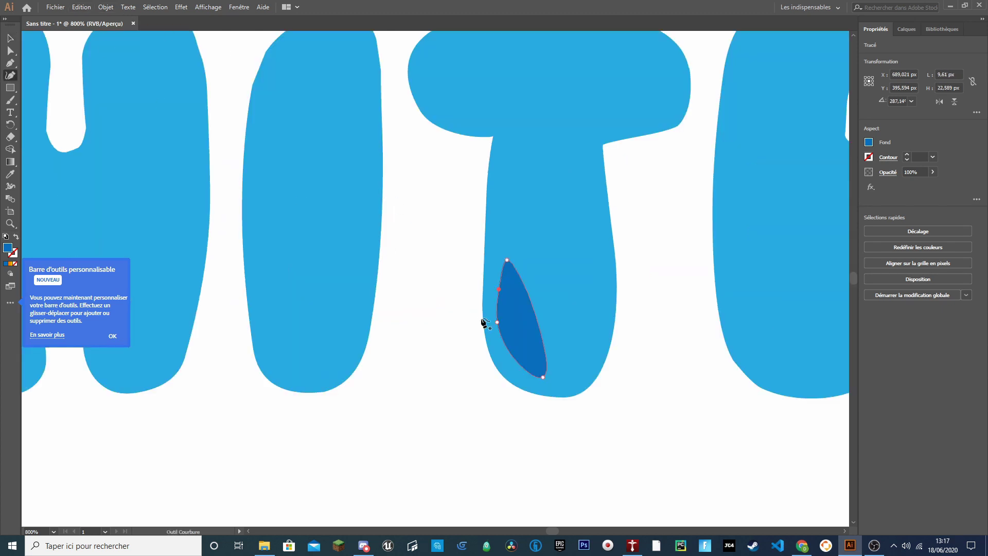
Flatten the left edge of the highlight on the T's stem to a width of about 9 px with the Curvature tool
left_click_drag(499, 323, 504, 330)
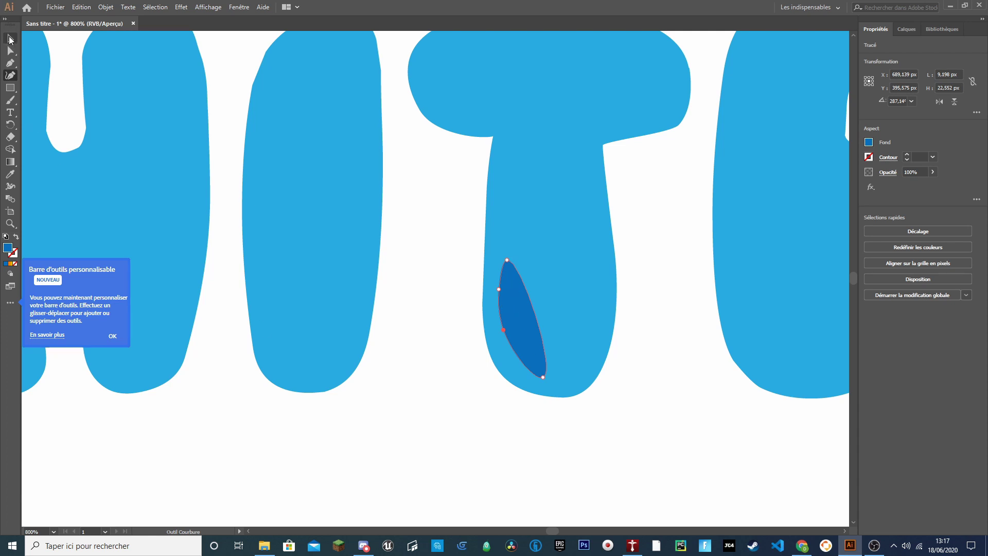
left_click(513, 328)
key("ctrl+z")
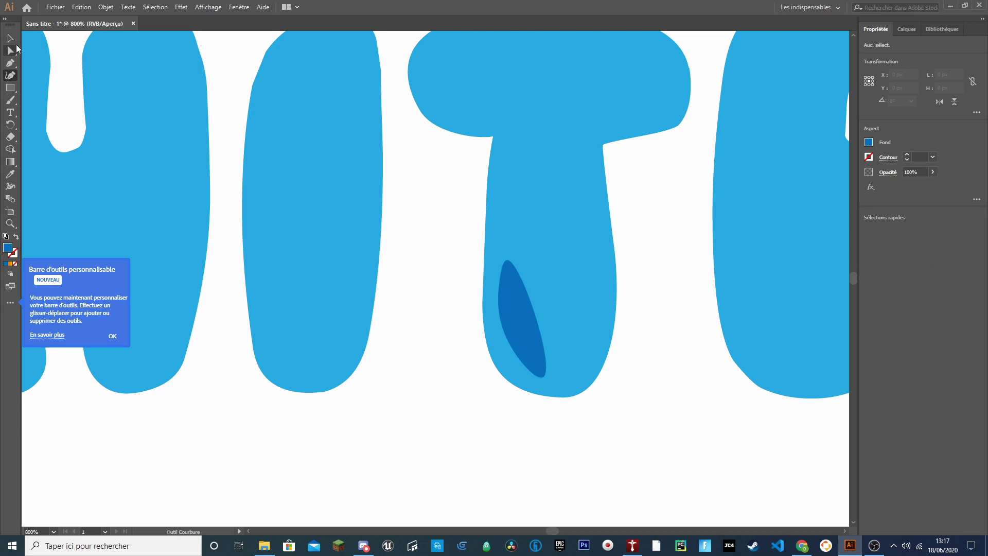
left_click(10, 38)
Move the highlight slightly lower on the T's stem, and deselect it
double_click(525, 334)
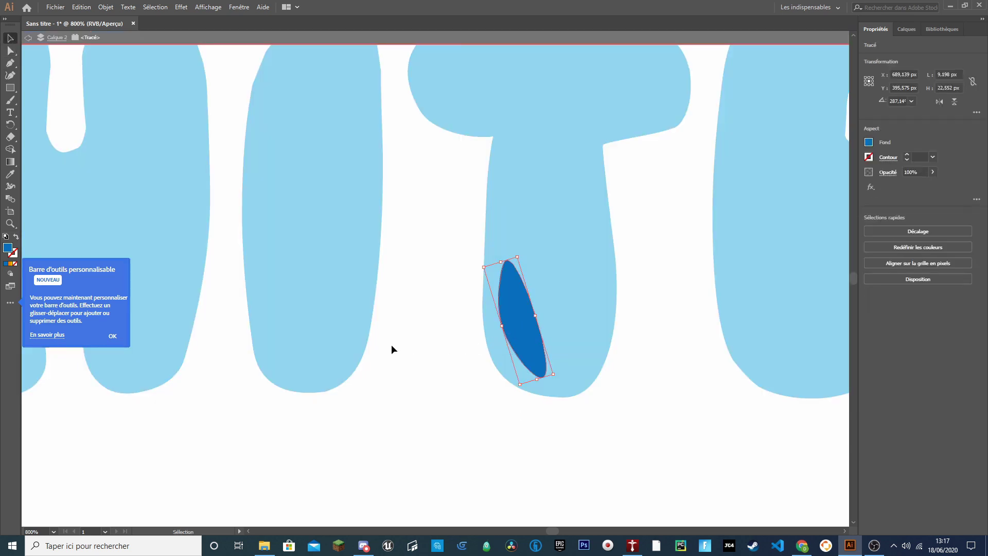
scroll(524, 400, "down", 3)
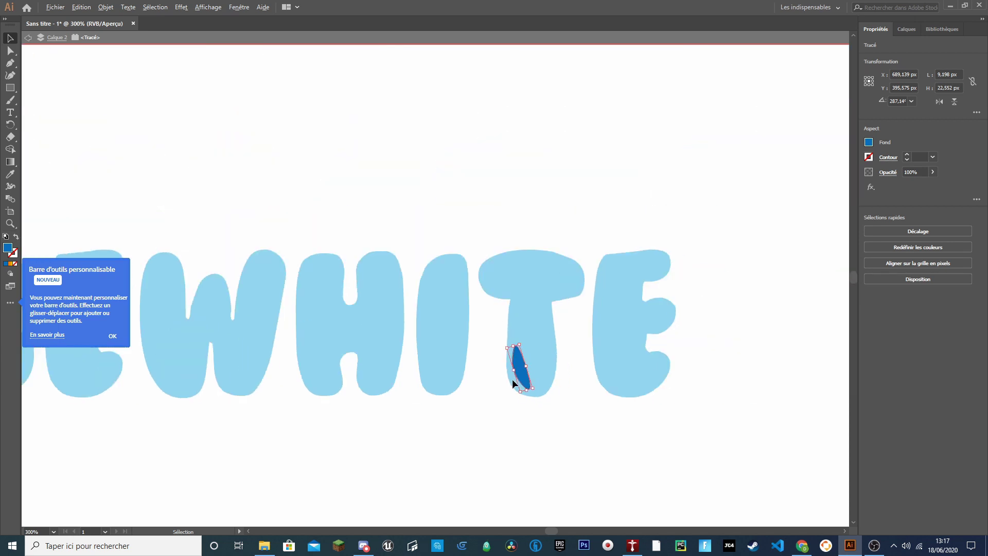
left_click(27, 37)
left_click_drag(517, 366, 519, 373)
left_click(582, 434)
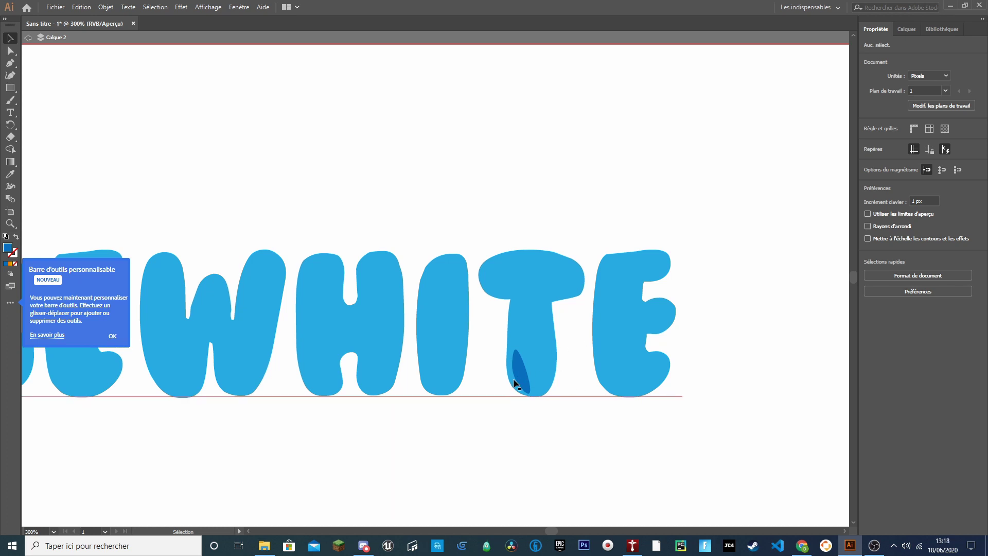
Pull in the lower tip of the T's highlight with the Curvature tool so it fits inside the letter, and deselect it
left_click(530, 396)
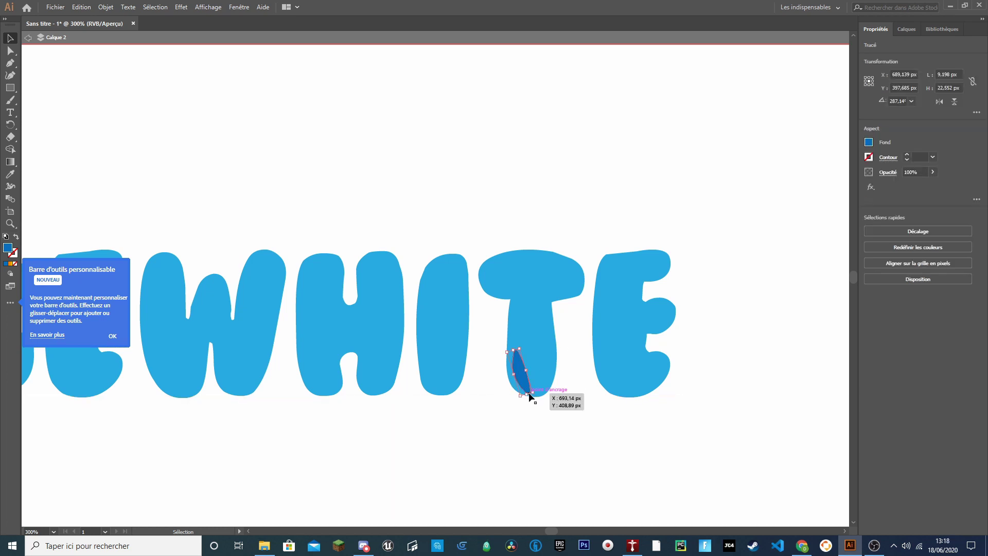
left_click(10, 75)
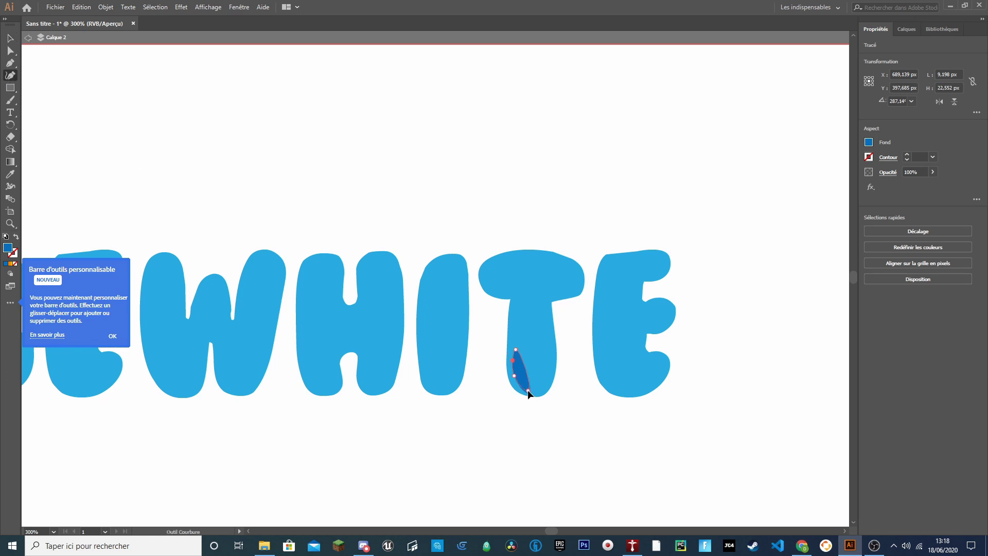
left_click_drag(527, 390, 527, 391)
left_click(10, 40)
left_click(530, 467)
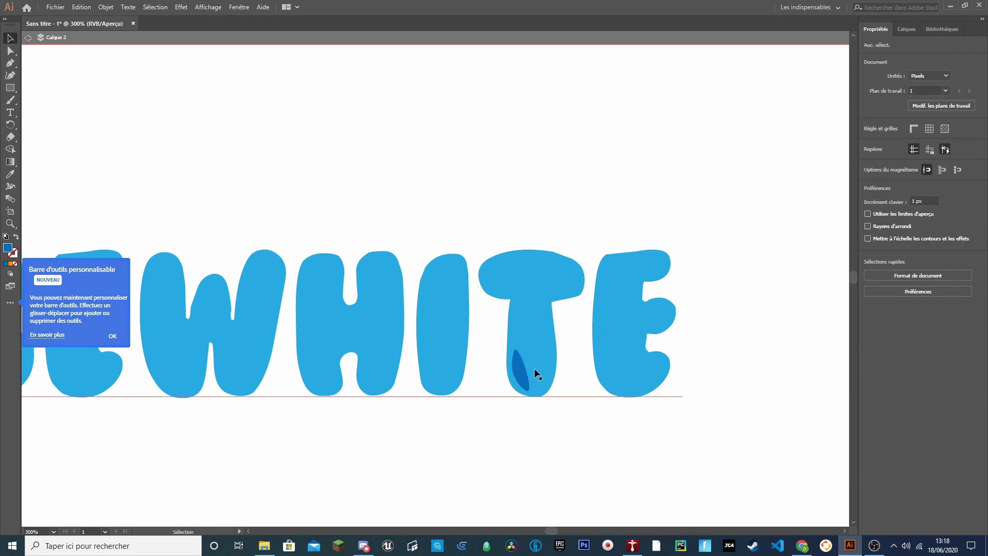
Copy the T's highlight onto the upper left of the second letter I, tilted to follow the letter's rounded edge, and deselect it
left_click(521, 378)
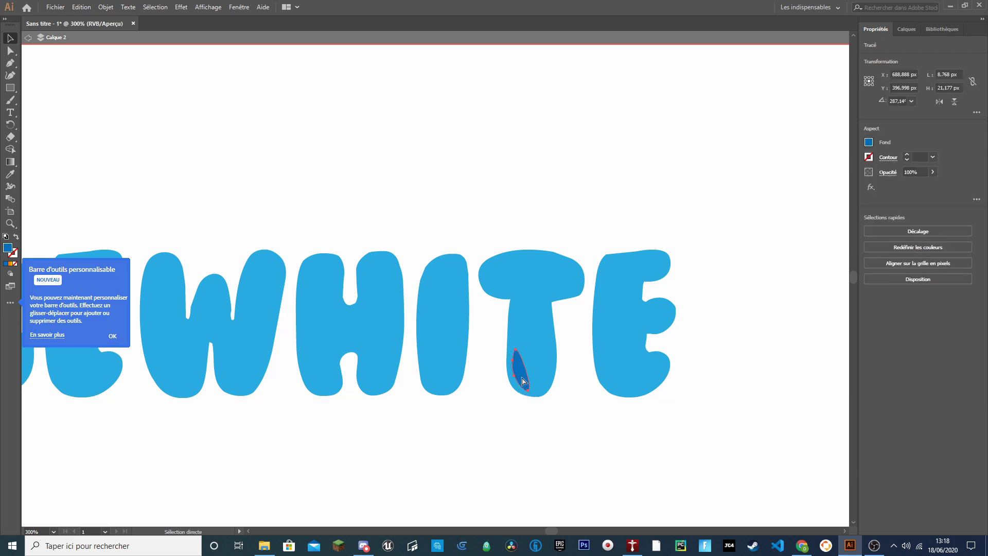
key("ctrl+c")
key("ctrl+v")
left_click_drag(431, 296, 444, 268)
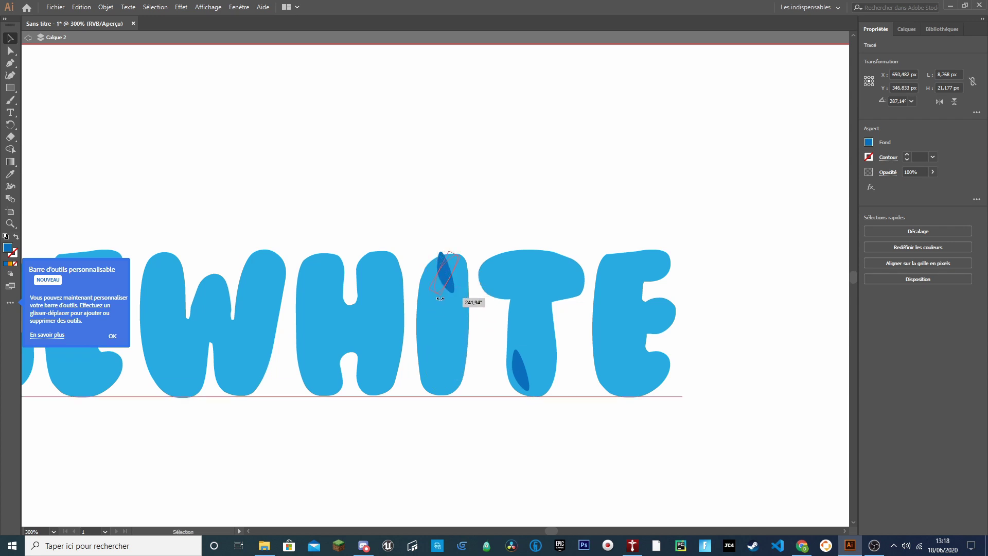
left_click_drag(470, 300, 434, 279)
left_click(471, 214)
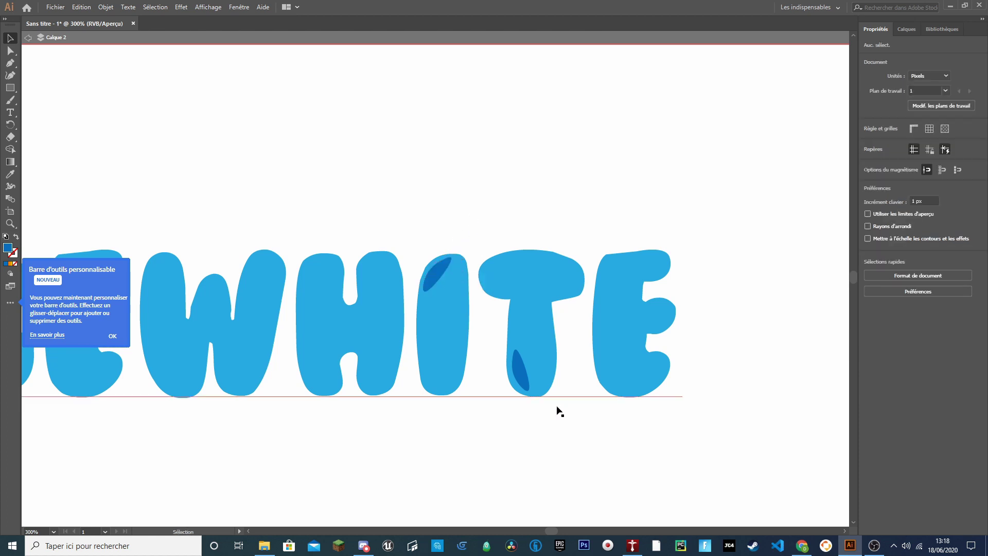
Move the highlight from the second letter I to the upper left of the W, and check the whole logo
scroll(641, 527, "down", 3)
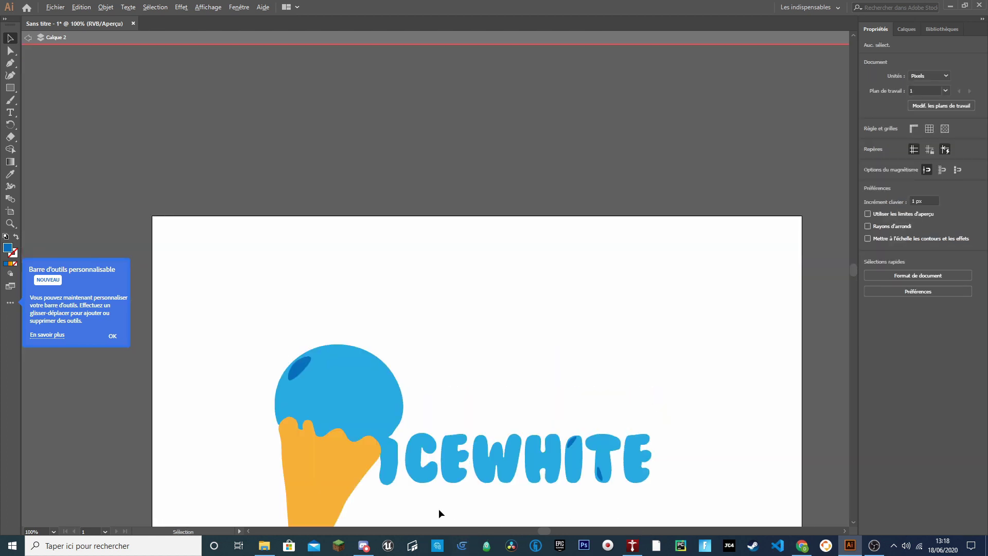
scroll(419, 511, "up", 1)
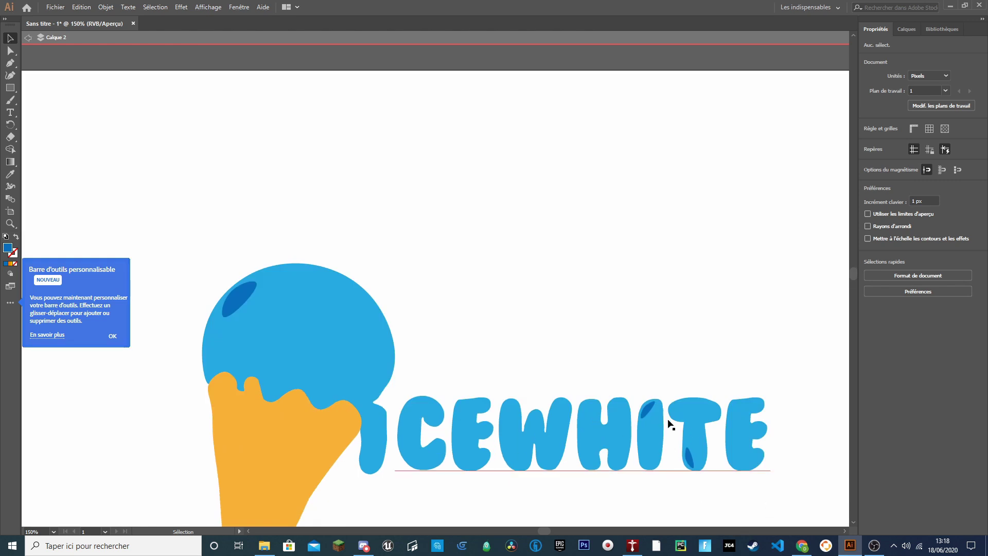
left_click_drag(648, 408, 589, 421)
left_click(600, 380)
left_click(644, 507)
left_click_drag(582, 412, 508, 410)
left_click(560, 342)
scroll(510, 420, "down", 2)
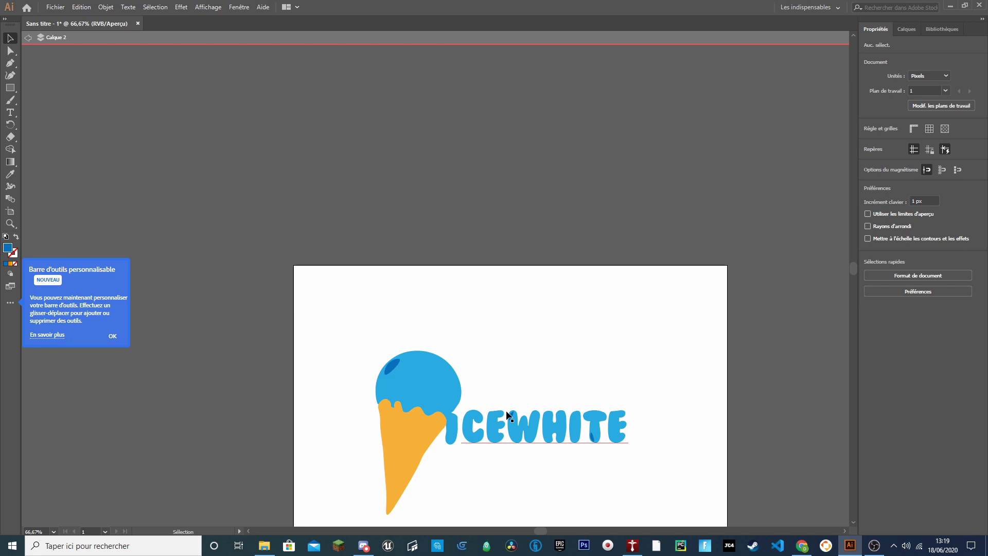
scroll(587, 450, "down", 2)
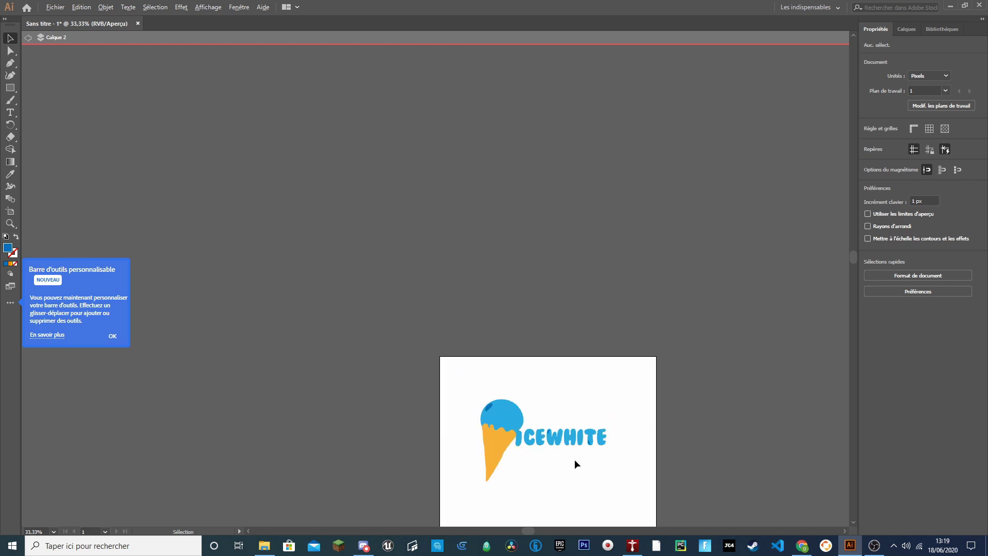
scroll(570, 502, "up", 2)
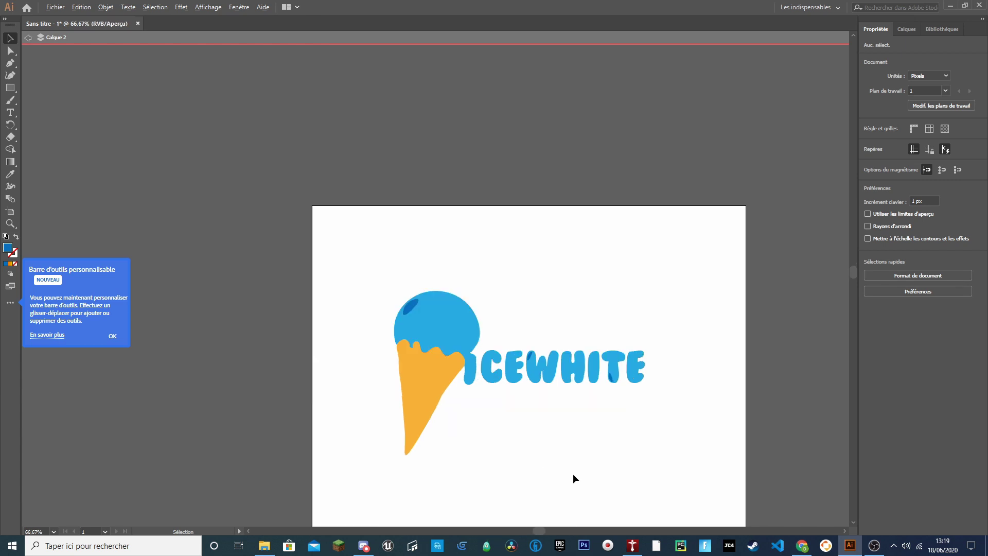
scroll(575, 472, "up", 1)
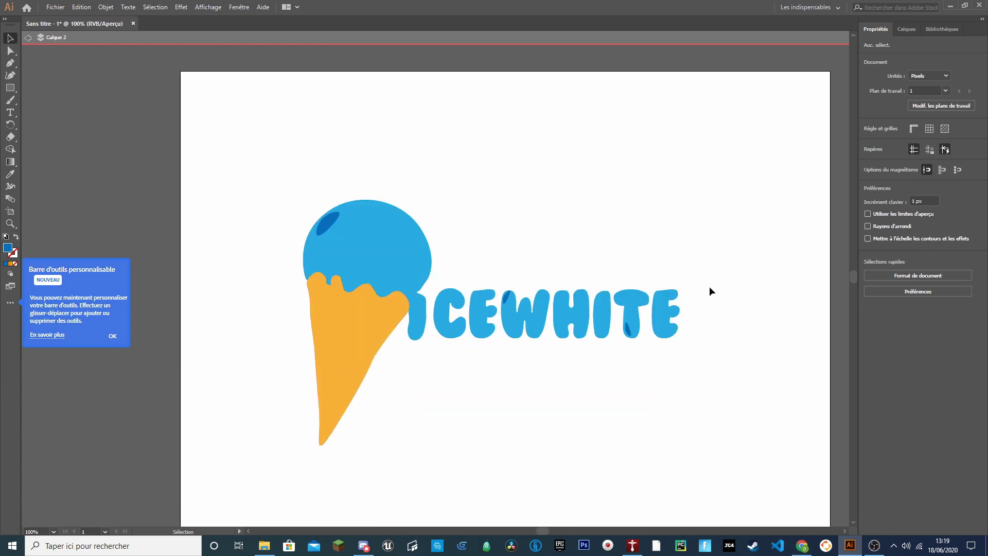
Switch to Discord and view the BurgerCorp sample logo enlarged in the Eolia server's logo-1euro-exemple channel
left_click(363, 546)
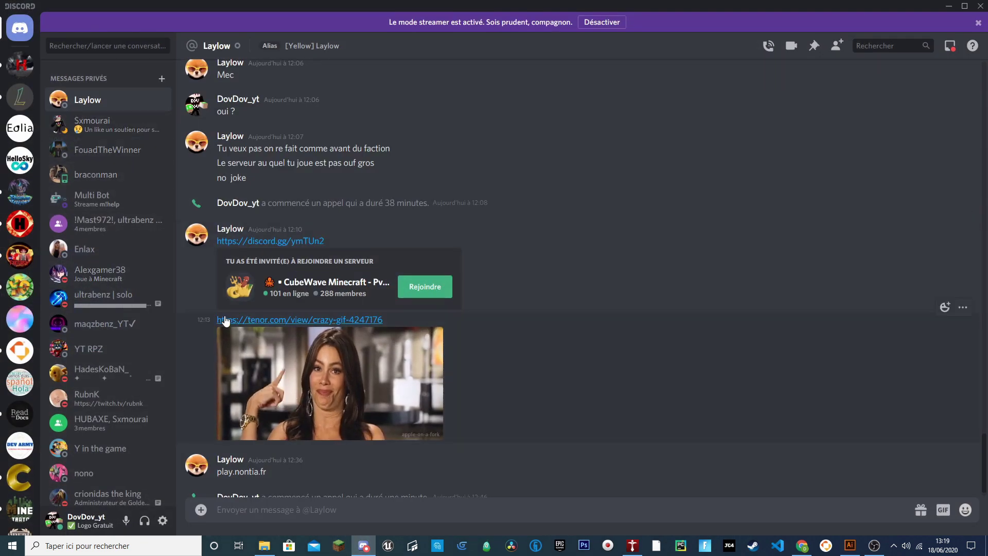
left_click(19, 128)
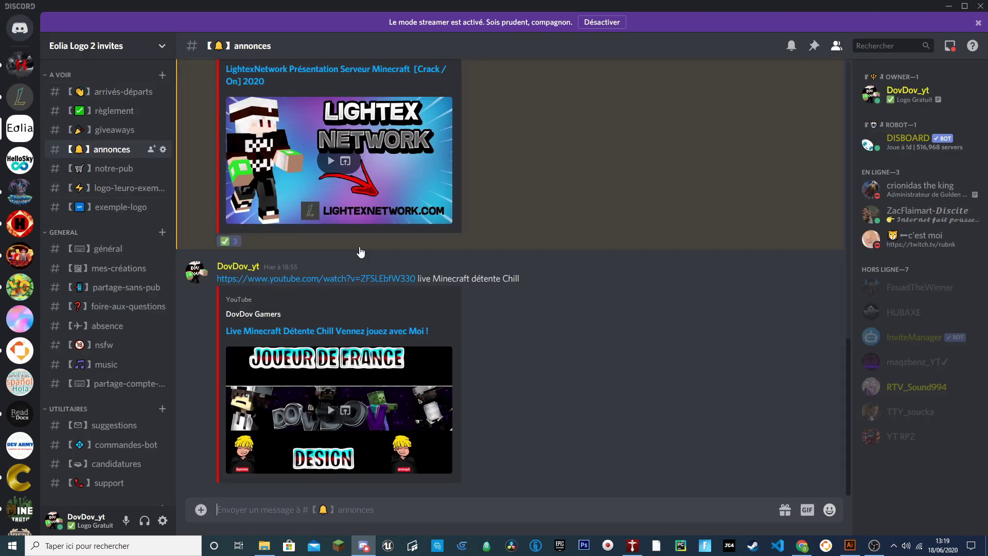
scroll(330, 319, "up", 3)
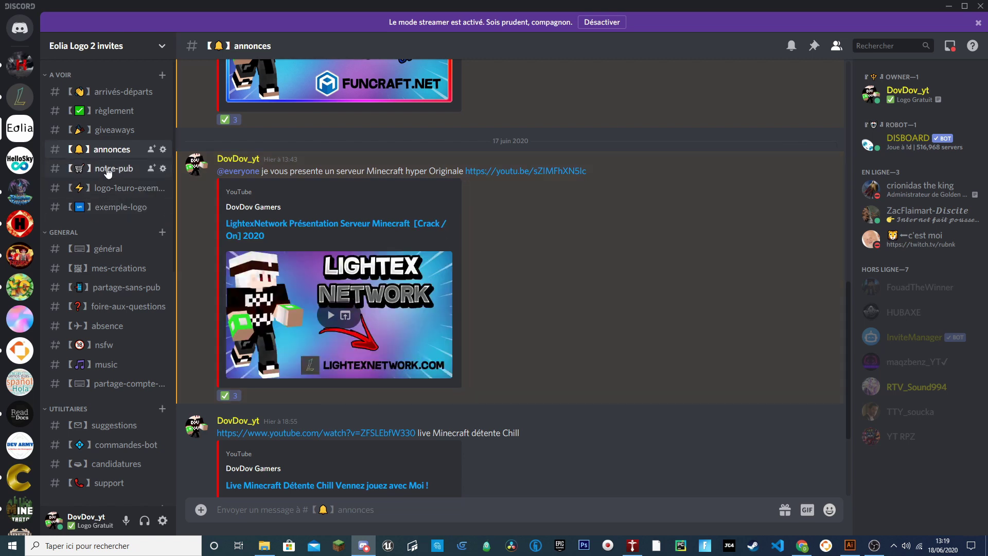
left_click(112, 190)
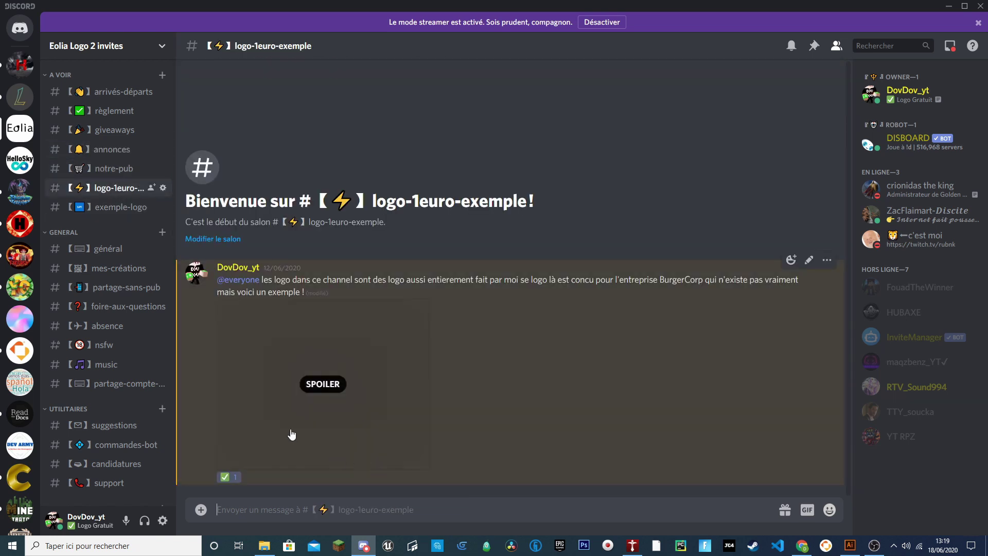
left_click(292, 400)
left_click(356, 410)
key("Escape")
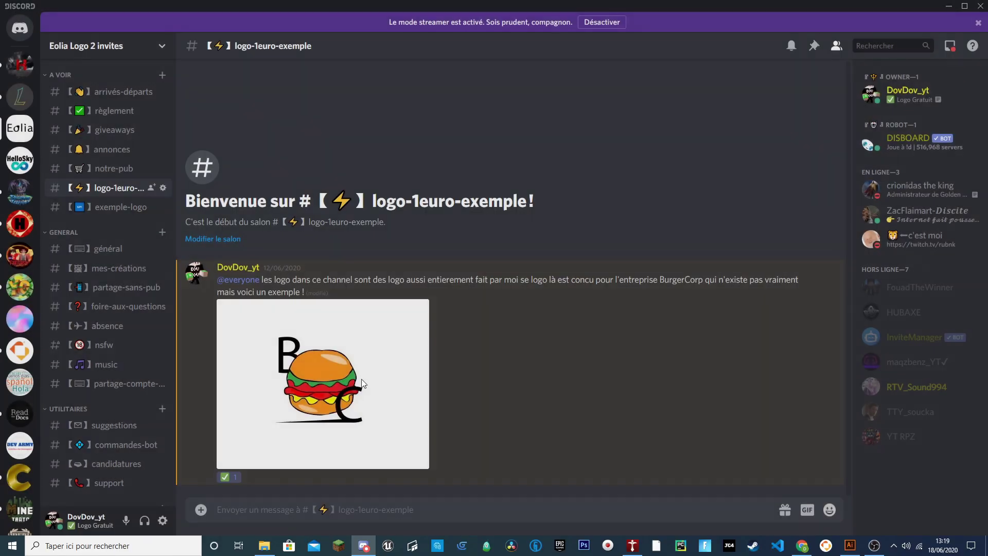
left_click(357, 420)
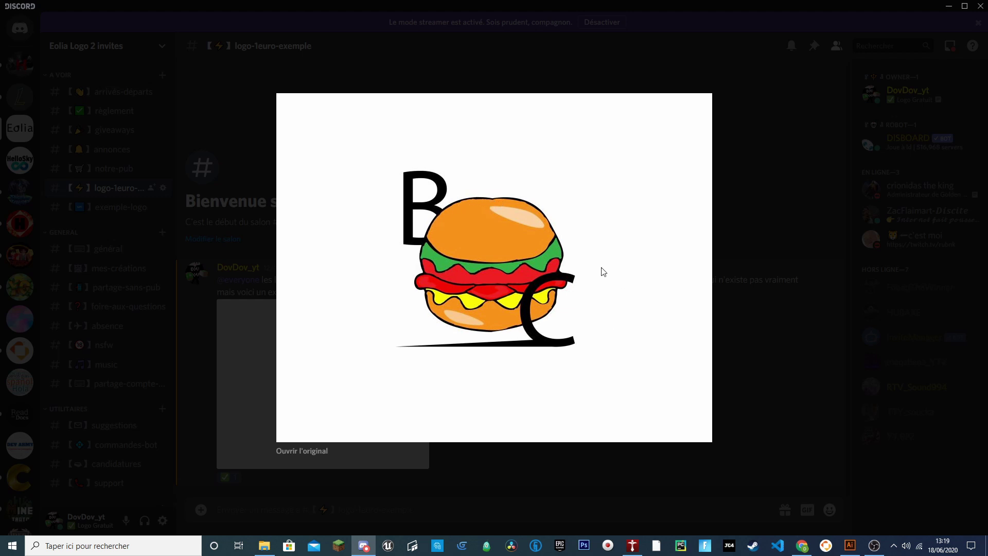
left_click(806, 314)
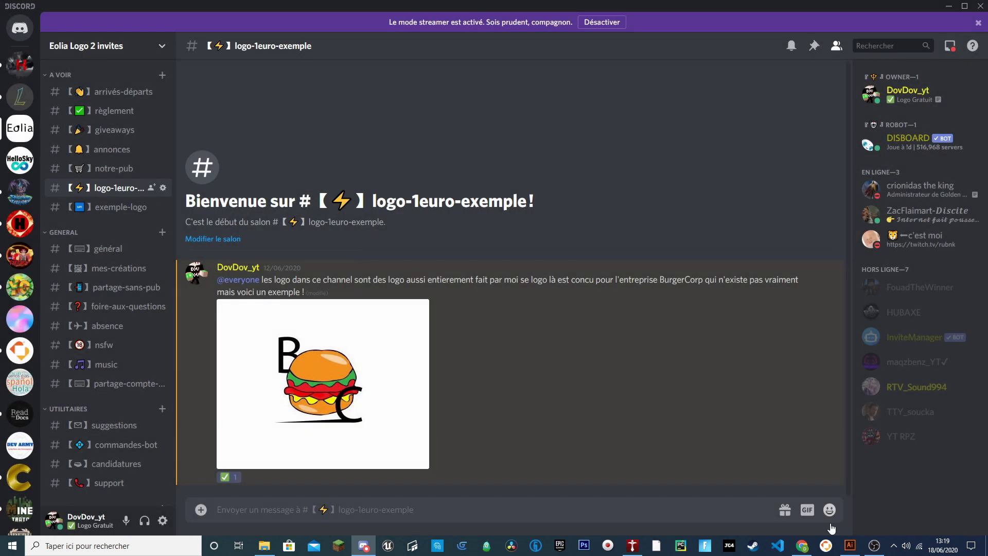
Switch to OBS and stop the screen recording
left_click(874, 546)
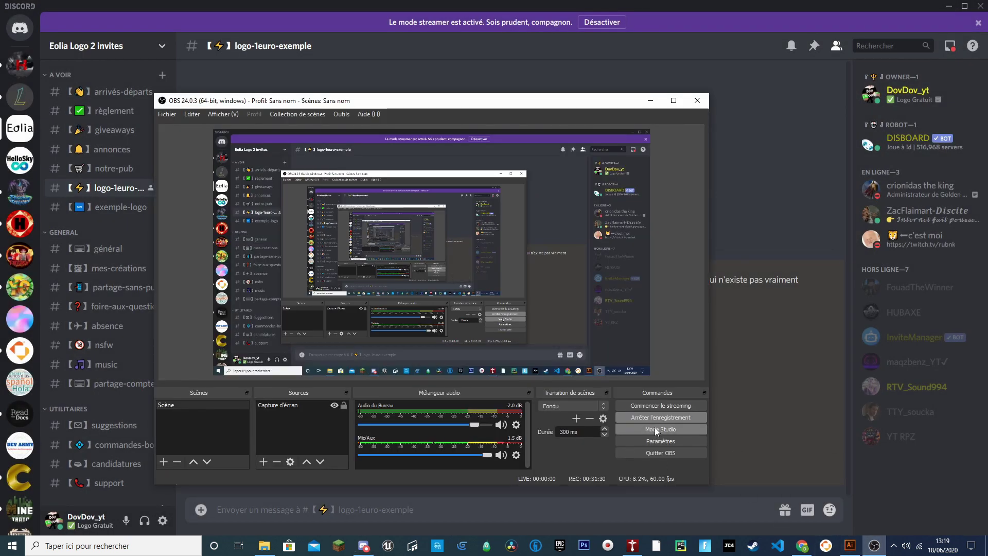
left_click(654, 416)
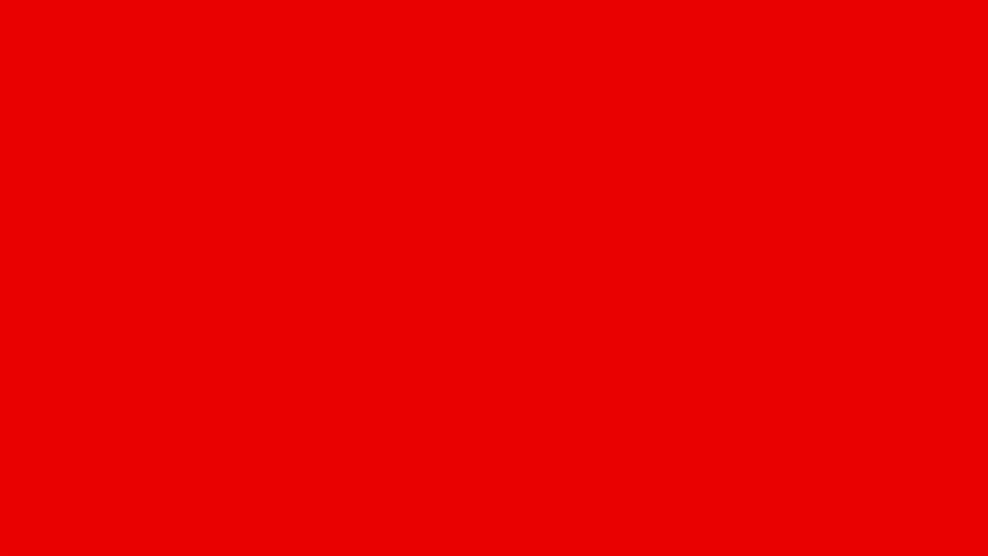